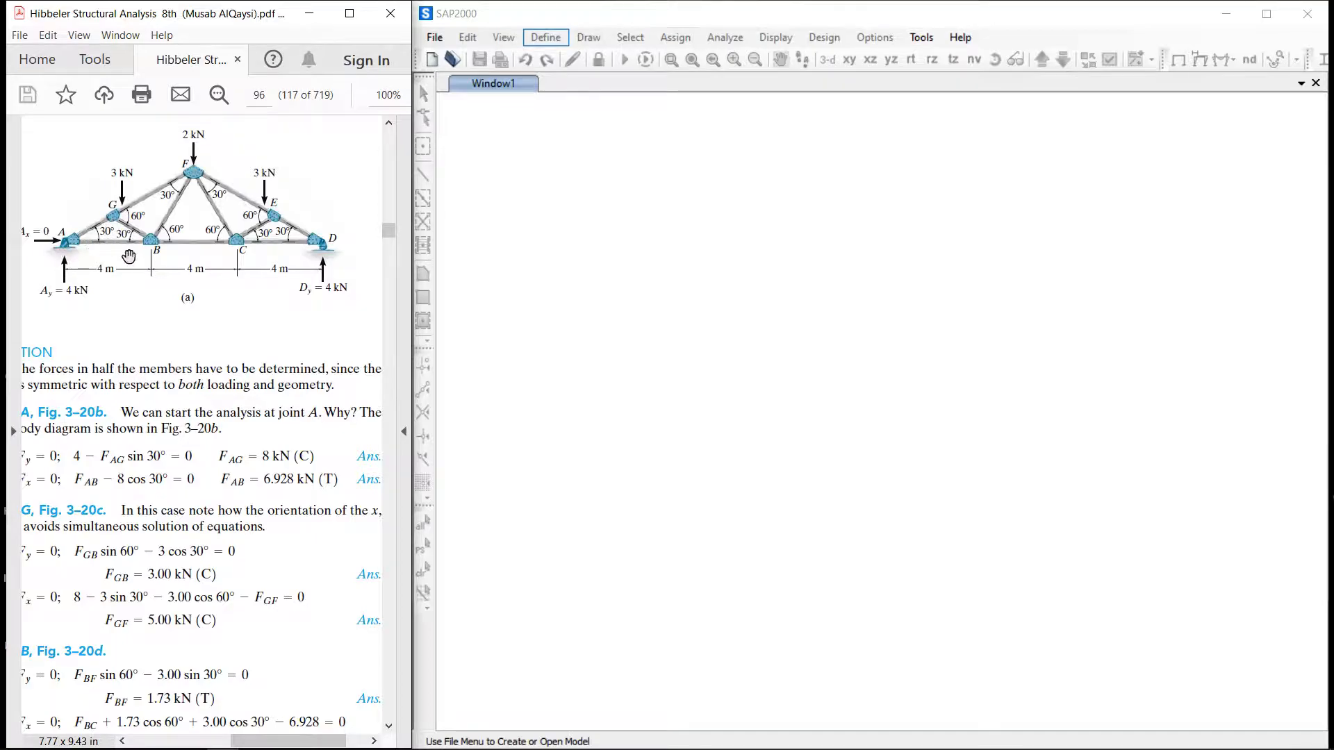
Switch to OneNote and draw a straight red vertical line from joint G down past the truss's bottom chord
mouse_move(182, 745)
key(alt+Tab)
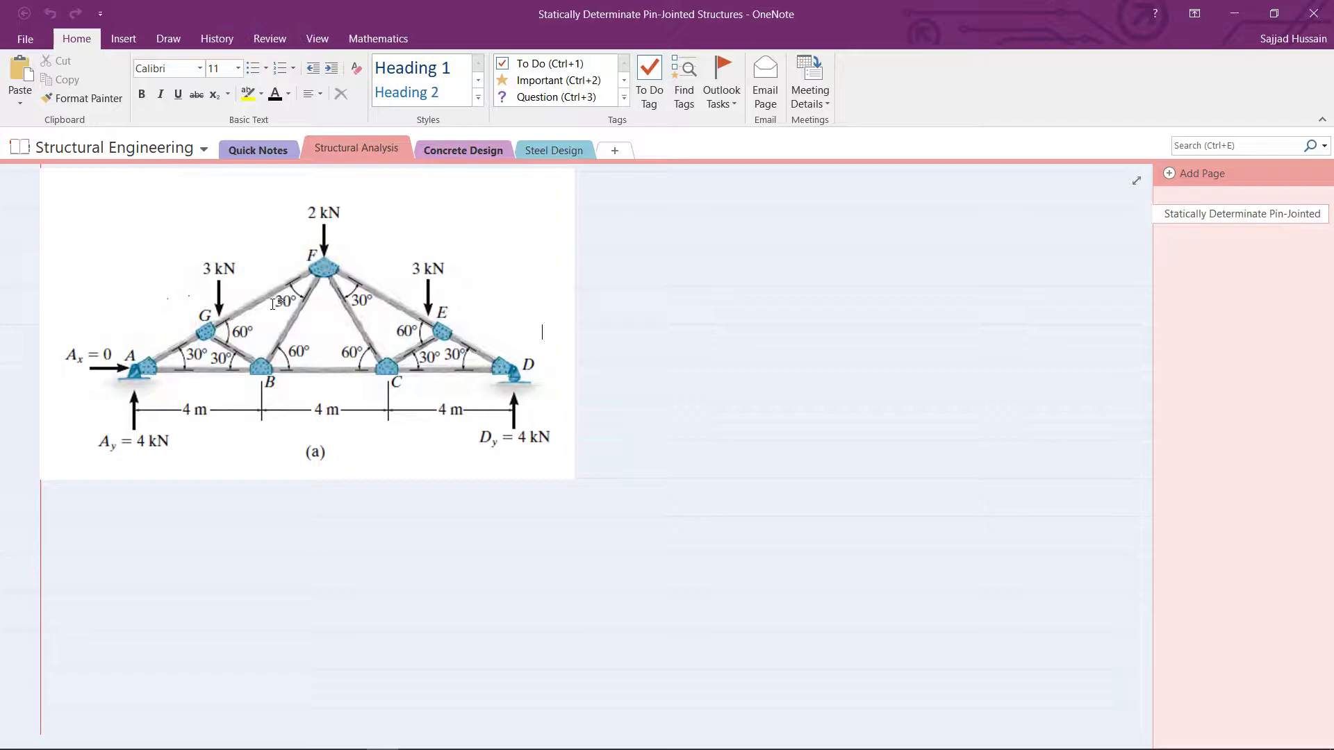
click(410, 94)
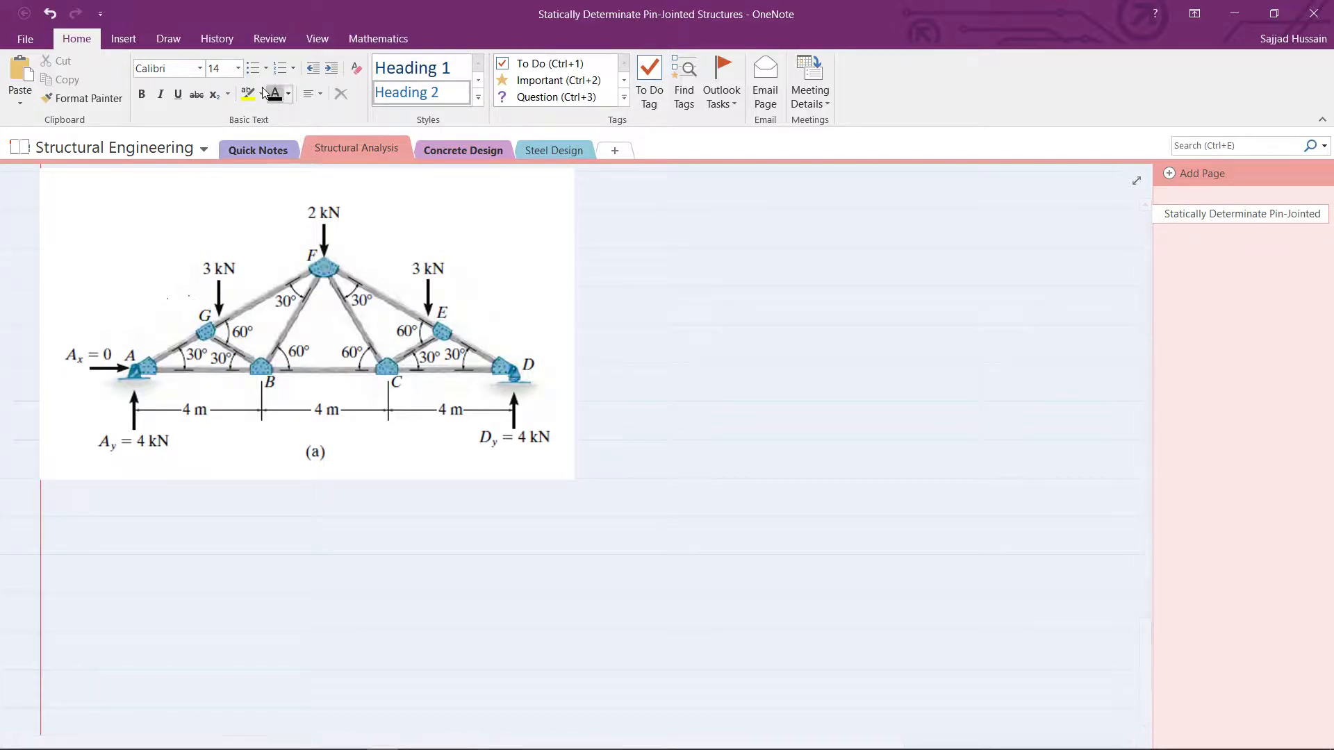
click(169, 40)
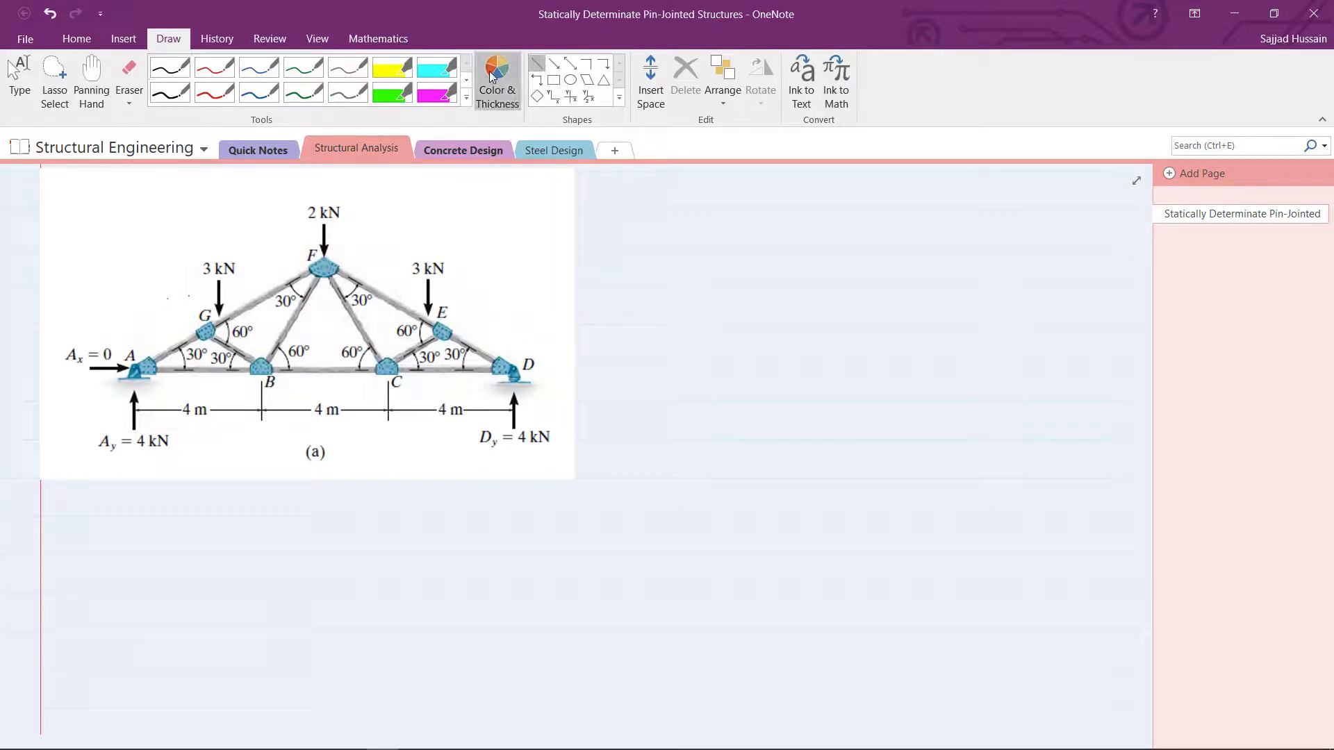
click(214, 68)
click(537, 64)
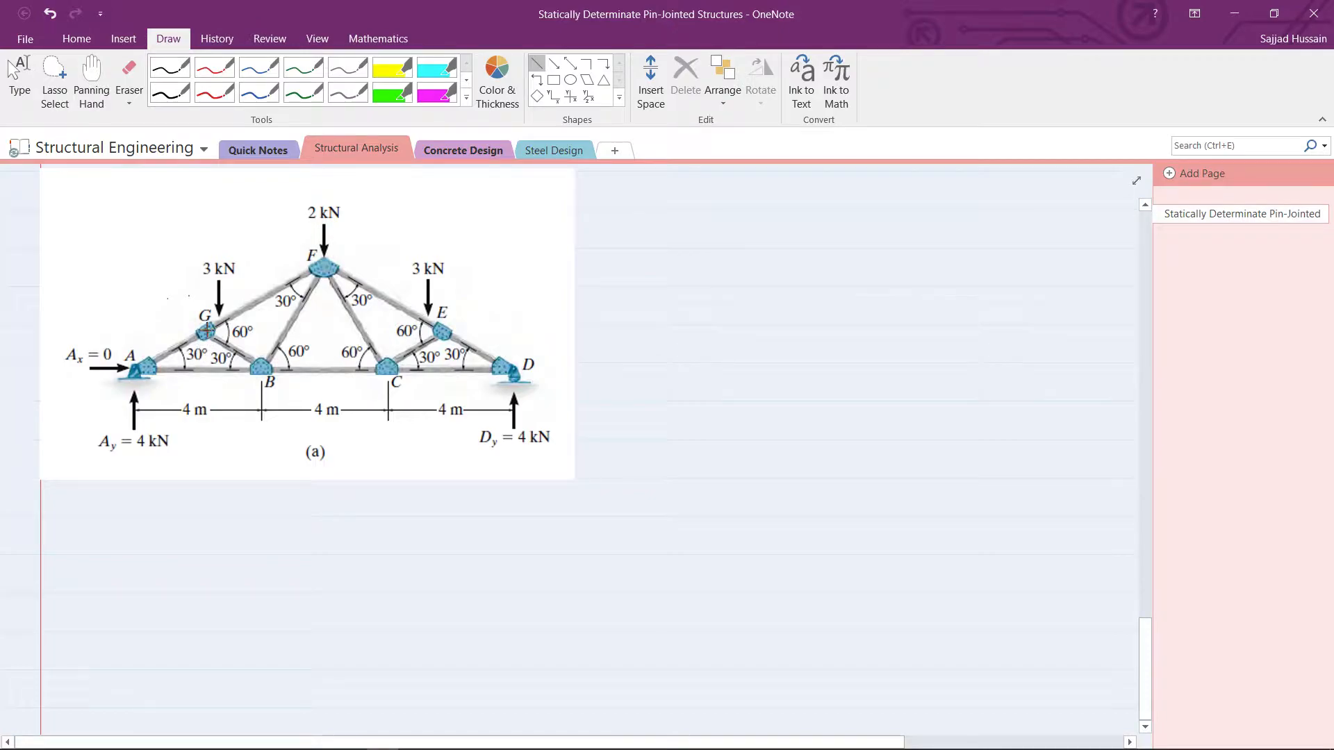
drag(207, 332, 203, 396)
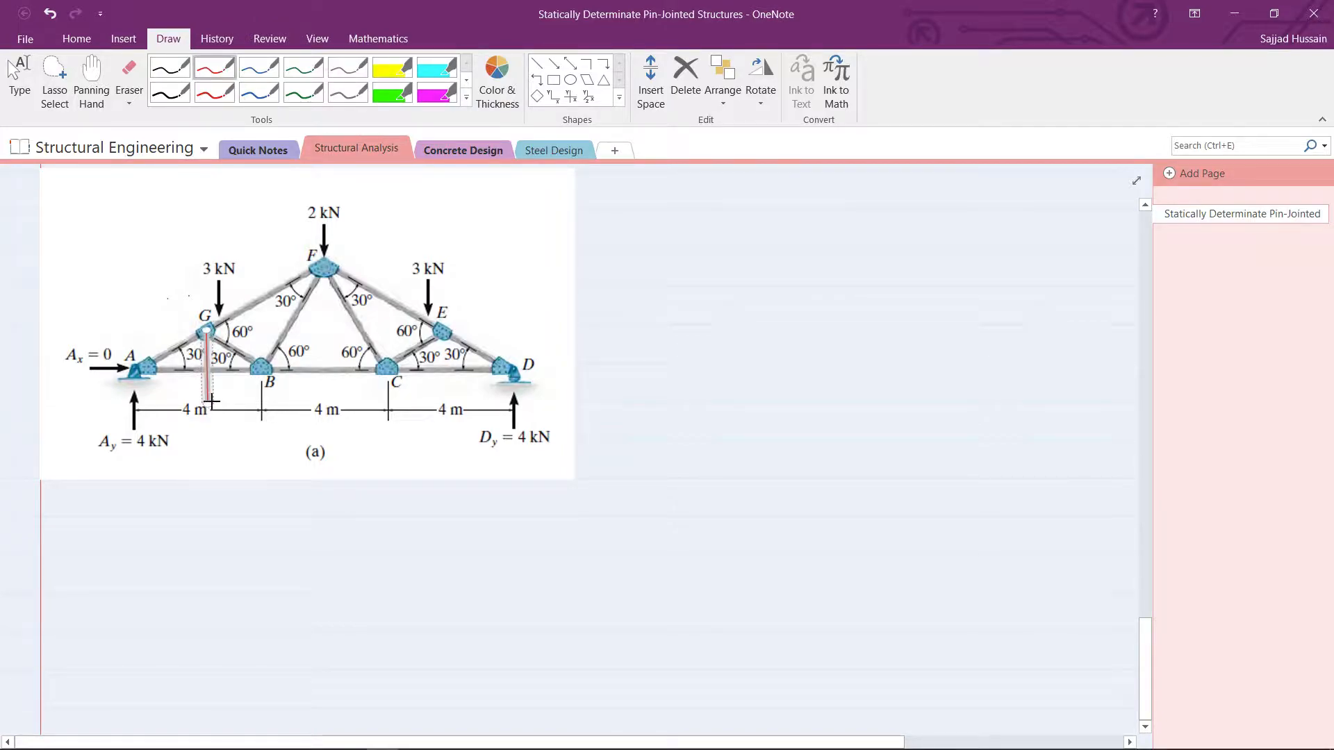
Draw straight red vertical lines from joints F and E down past the bottom chord
drag(325, 266, 314, 376)
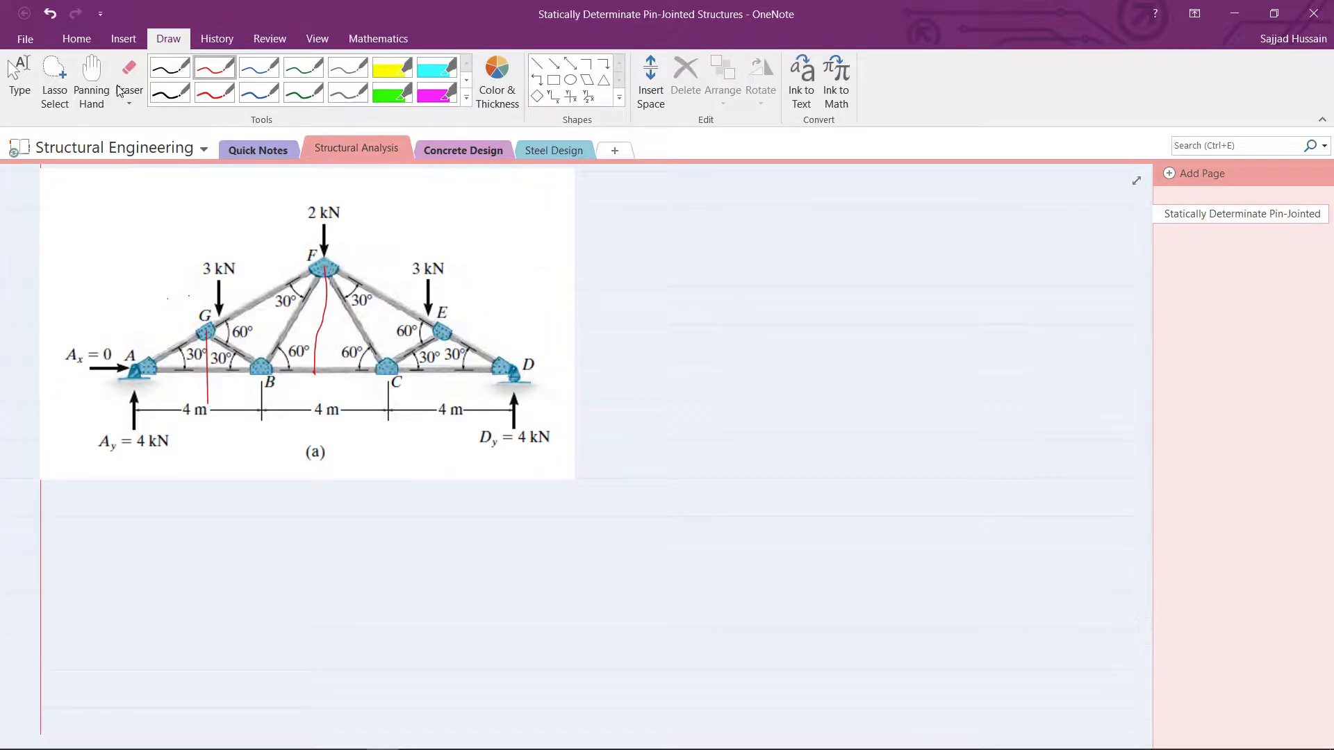
click(50, 13)
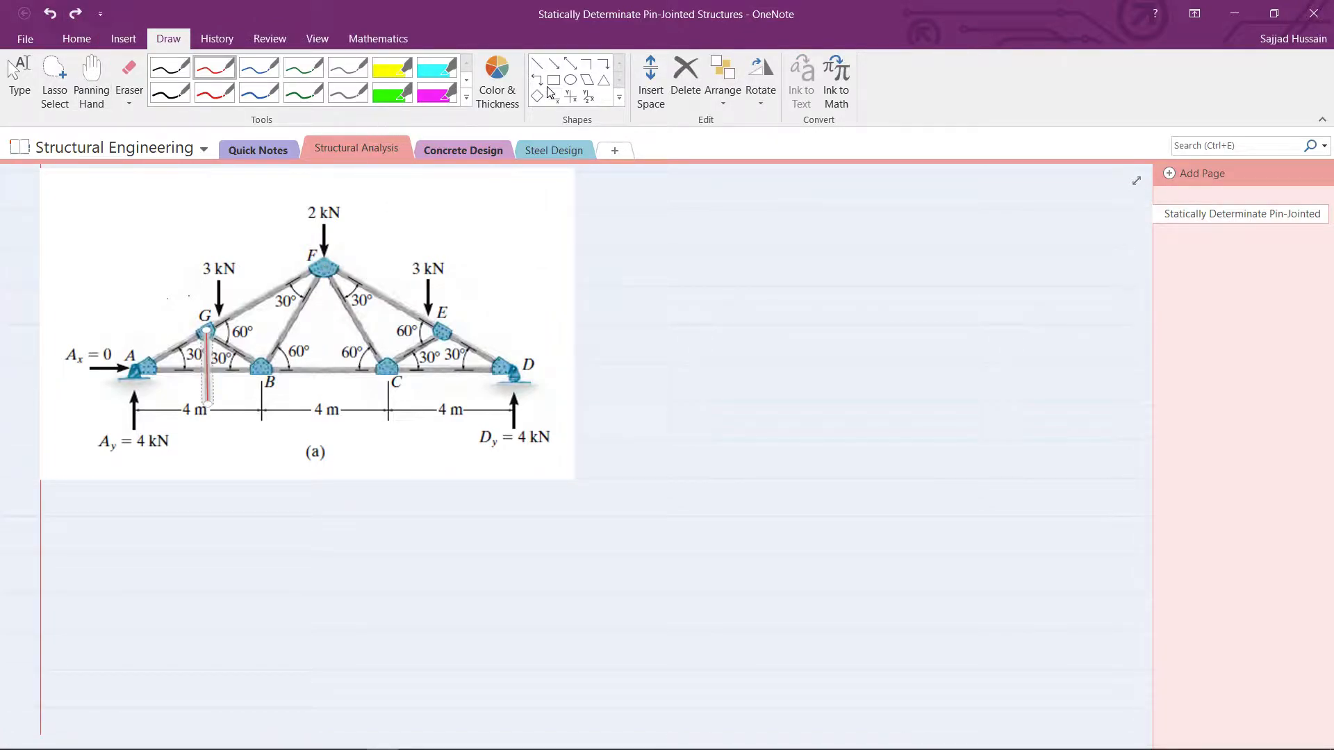
click(537, 63)
drag(323, 266, 324, 405)
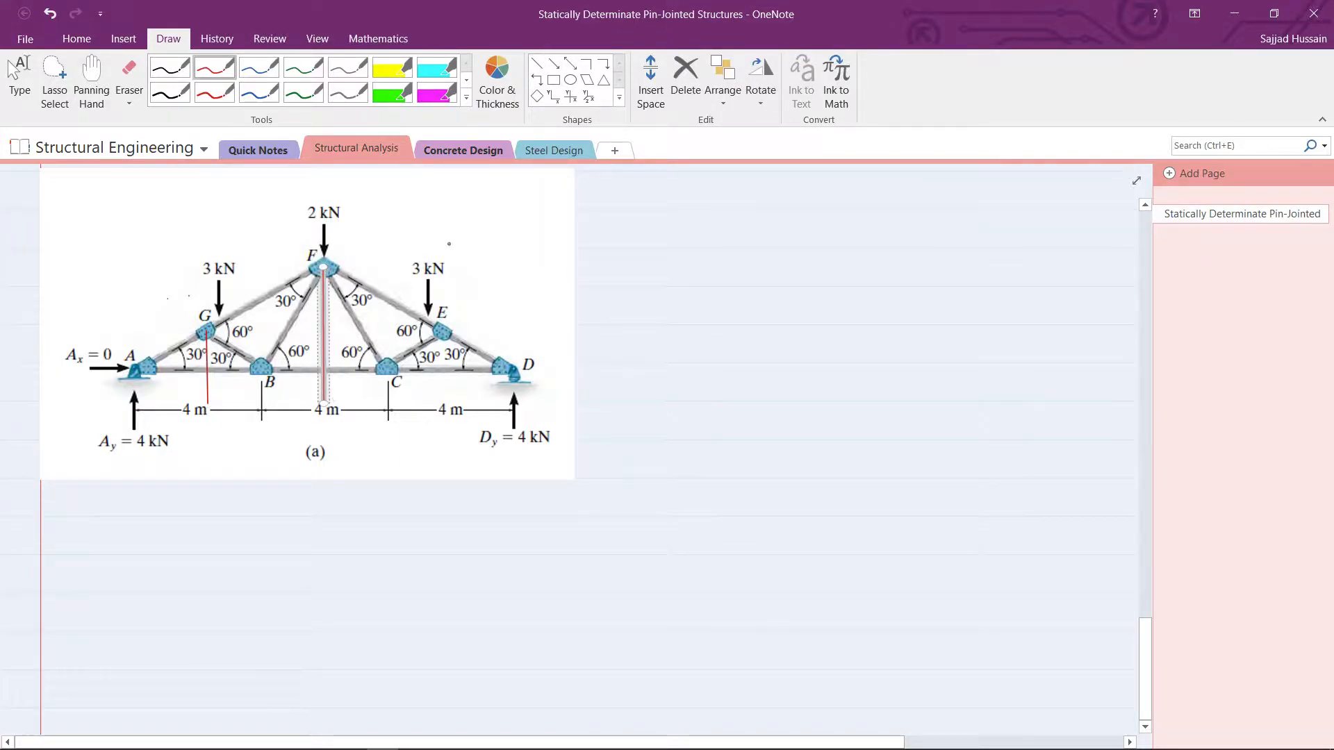
click(536, 63)
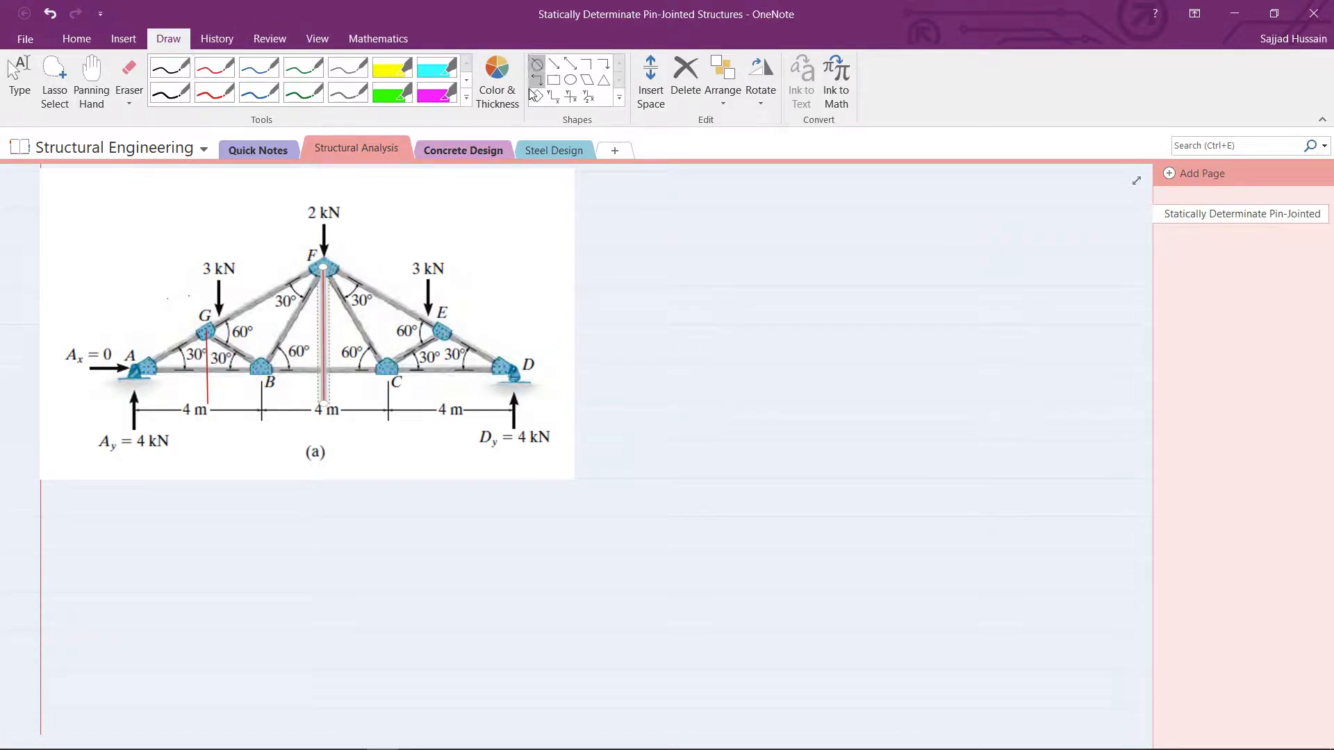
mouse_move(445, 332)
mouse_down()
mouse_move(445, 417)
mouse_move(444, 397)
mouse_up()
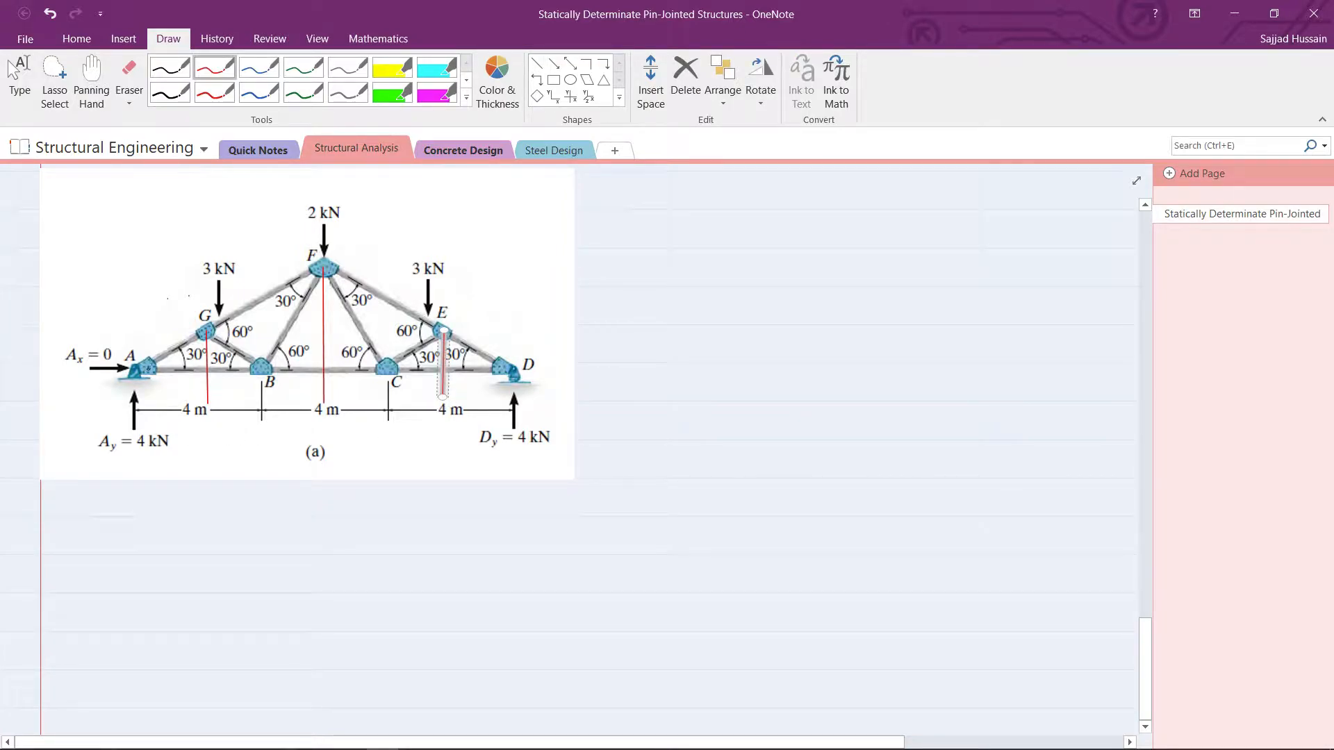
Label the feet of the vertical lines G', F' and E', and mark the distance from A to G' as 2m
drag(192, 381, 188, 386)
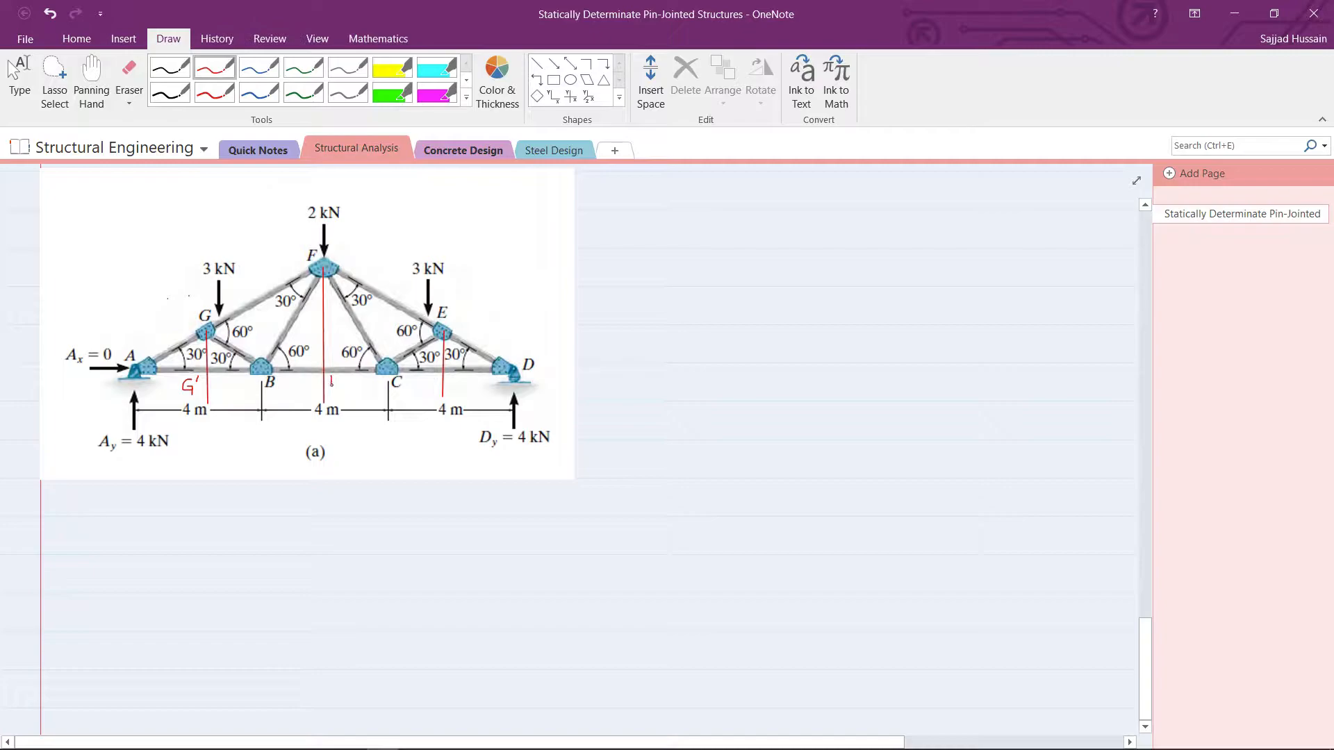
drag(341, 368, 338, 376)
drag(452, 378, 458, 378)
drag(453, 382, 456, 383)
mouse_move(209, 421)
mouse_down()
mouse_move(207, 434)
mouse_move(139, 428)
mouse_up()
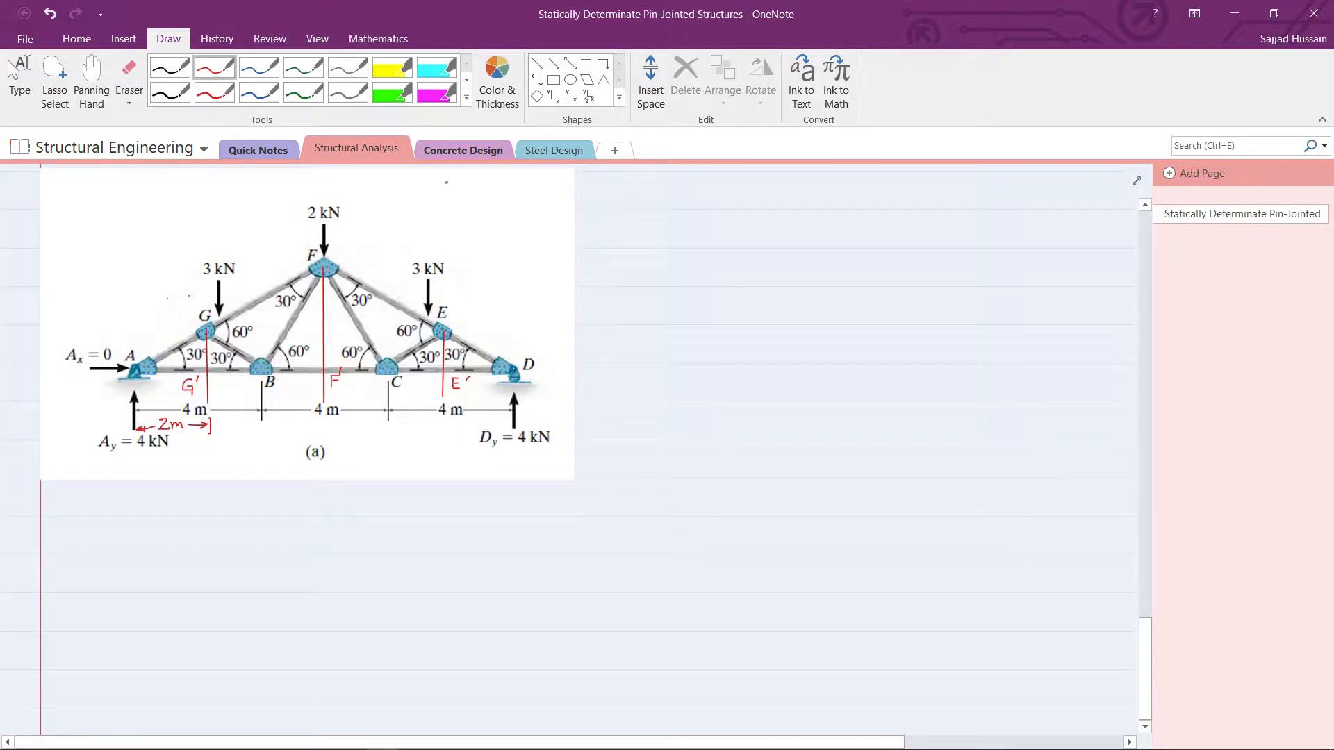
Draw two straight red horizontal lines across the truss, one through joints G and E and one through joint F
click(536, 63)
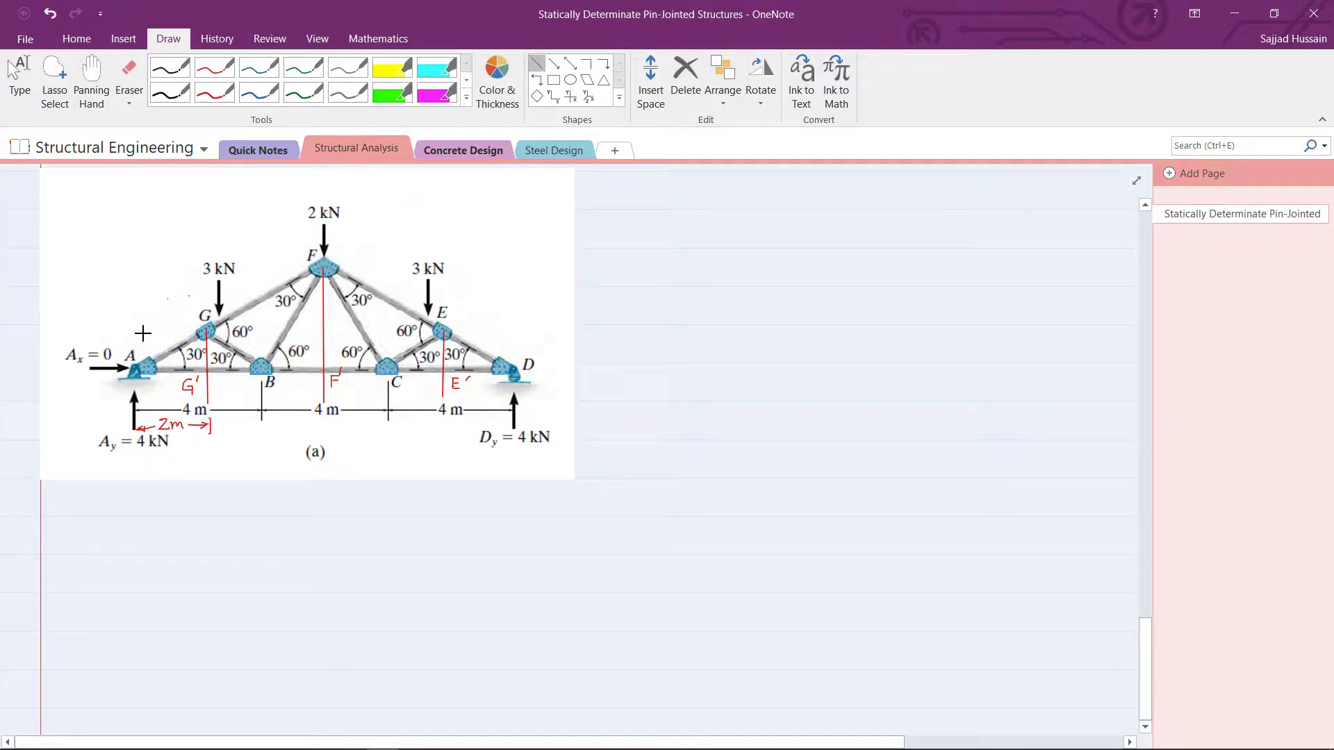
drag(117, 330, 522, 330)
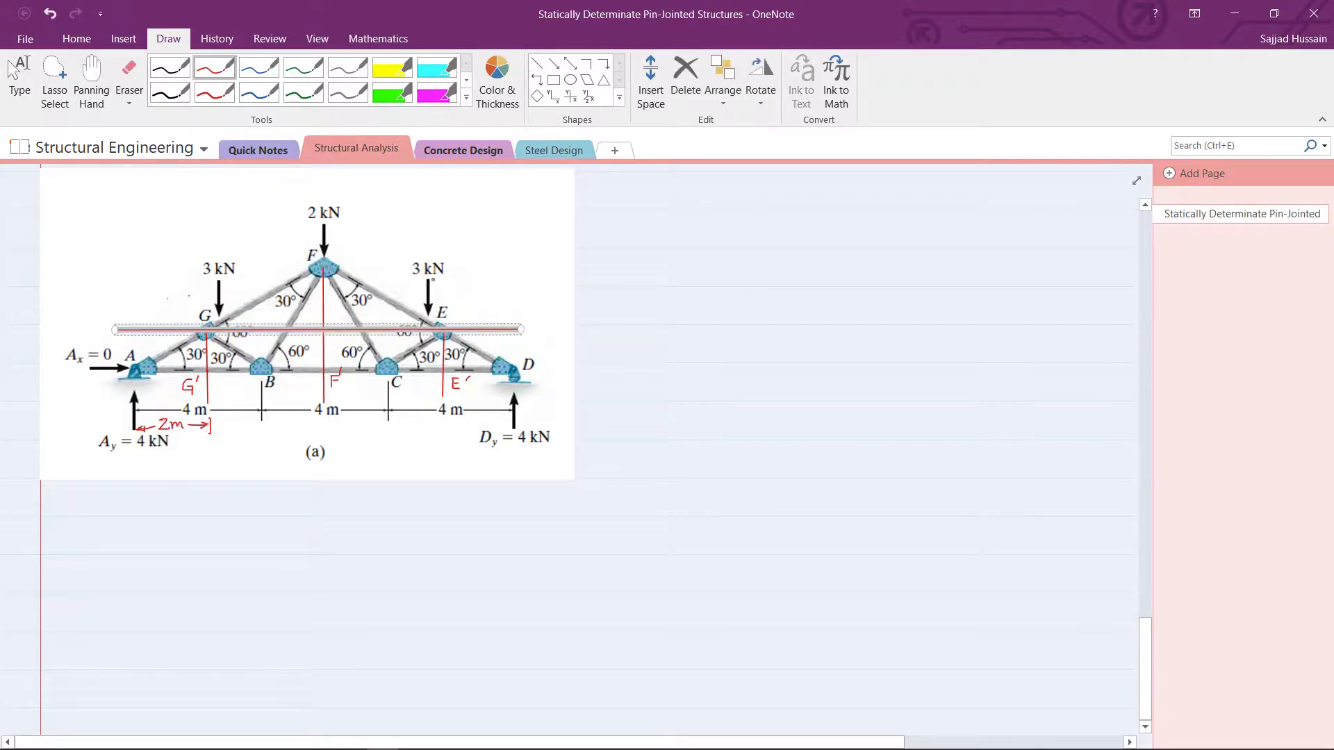
click(536, 64)
drag(133, 269, 524, 264)
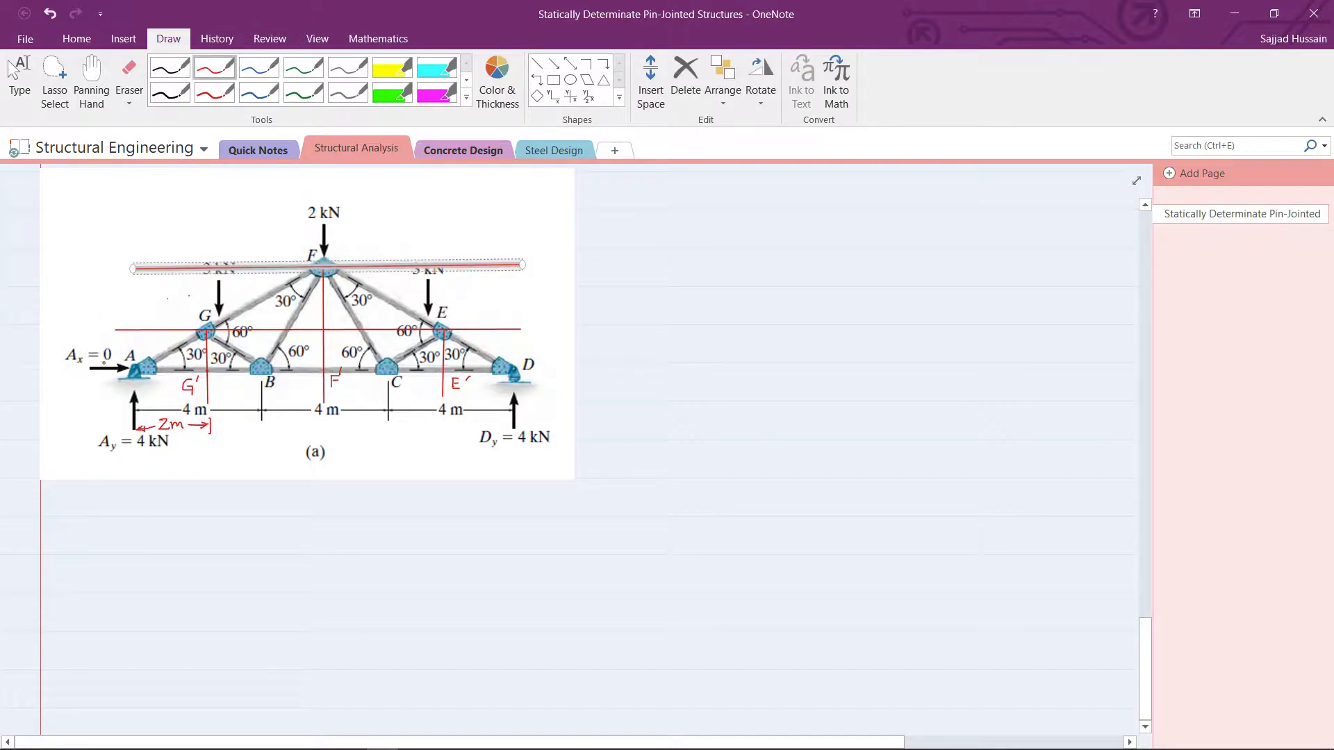
Handwrite circled grid labels: A, B, C for the horizontal levels from bottom up and 1 to 7 for the vertical lines from A to D
mouse_move(62, 384)
mouse_down()
mouse_move(65, 371)
mouse_move(80, 389)
mouse_move(58, 361)
mouse_move(98, 317)
mouse_up()
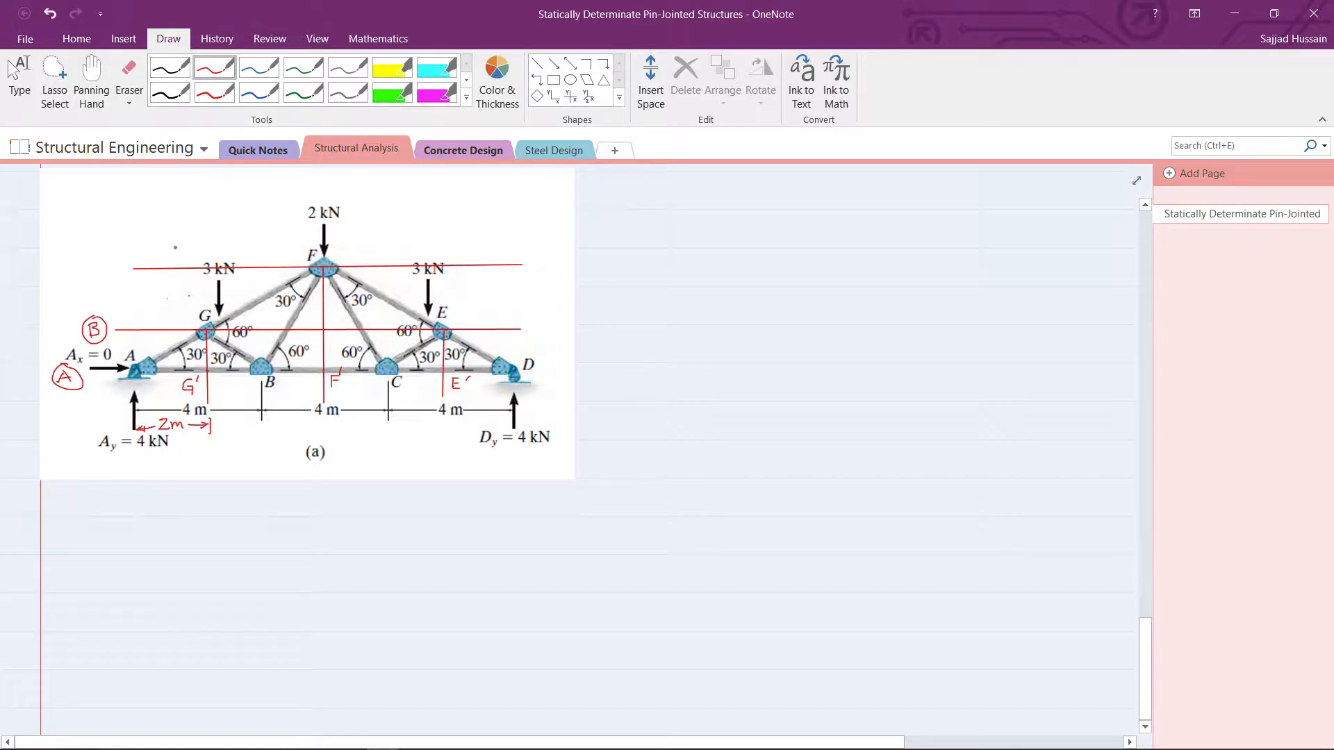
mouse_move(119, 262)
mouse_down()
mouse_move(109, 269)
mouse_move(125, 285)
mouse_move(119, 256)
mouse_up()
mouse_move(138, 456)
mouse_down()
mouse_move(140, 472)
mouse_move(138, 449)
mouse_move(219, 455)
mouse_move(211, 441)
mouse_move(268, 432)
mouse_move(261, 443)
mouse_move(252, 431)
mouse_move(269, 424)
mouse_move(332, 430)
mouse_up()
mouse_move(328, 423)
mouse_down()
mouse_move(314, 436)
mouse_move(315, 419)
mouse_move(387, 443)
mouse_move(398, 425)
mouse_move(403, 441)
mouse_move(394, 419)
mouse_move(442, 444)
mouse_move(453, 420)
mouse_move(517, 463)
mouse_move(506, 464)
mouse_move(524, 442)
mouse_up()
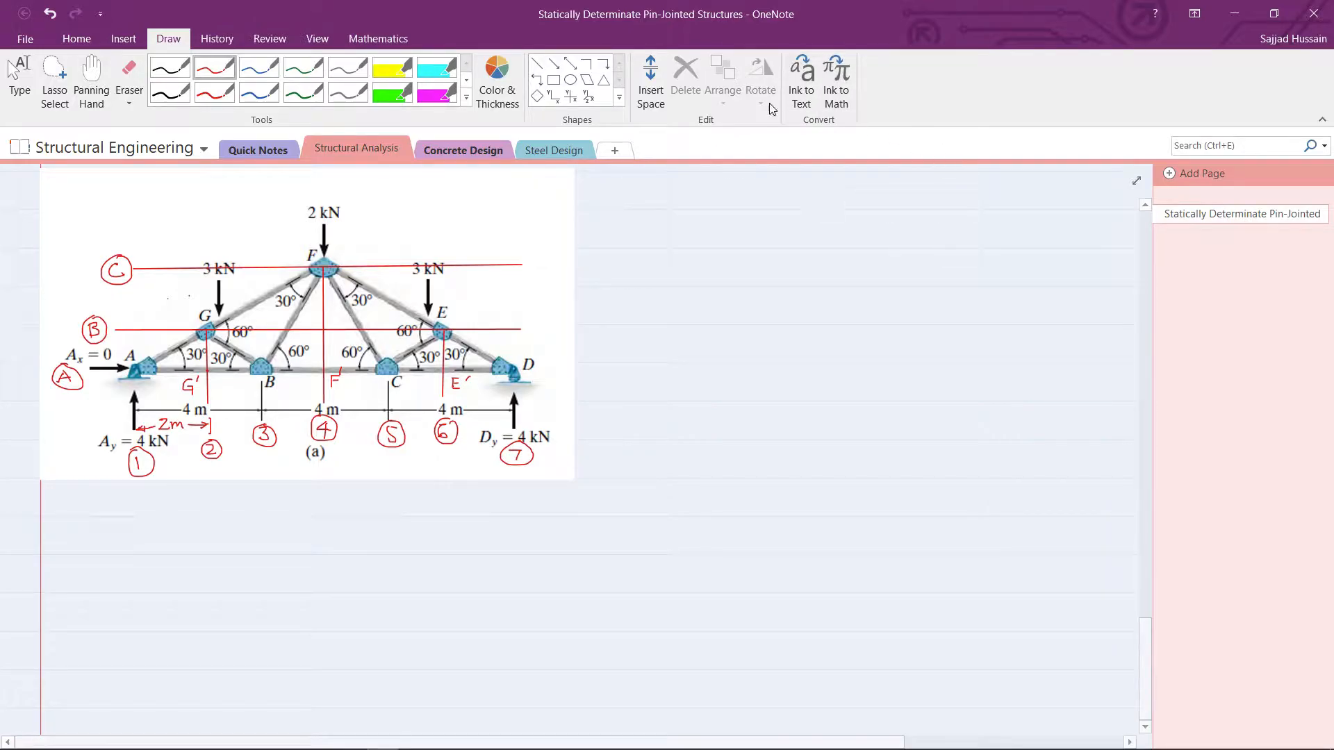
Show the note in full page view and handwrite ΔAGG' tan 30° = GG'/2 beside the truss figure
click(312, 40)
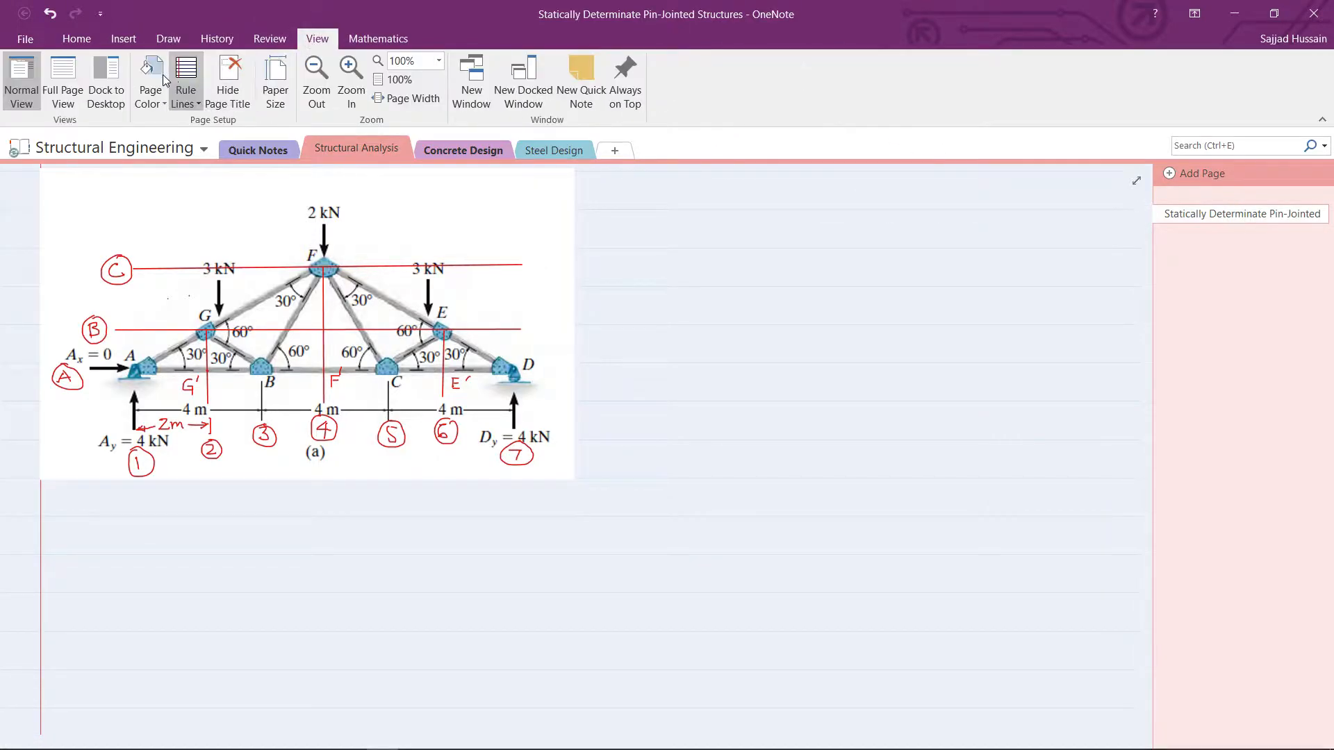
click(63, 80)
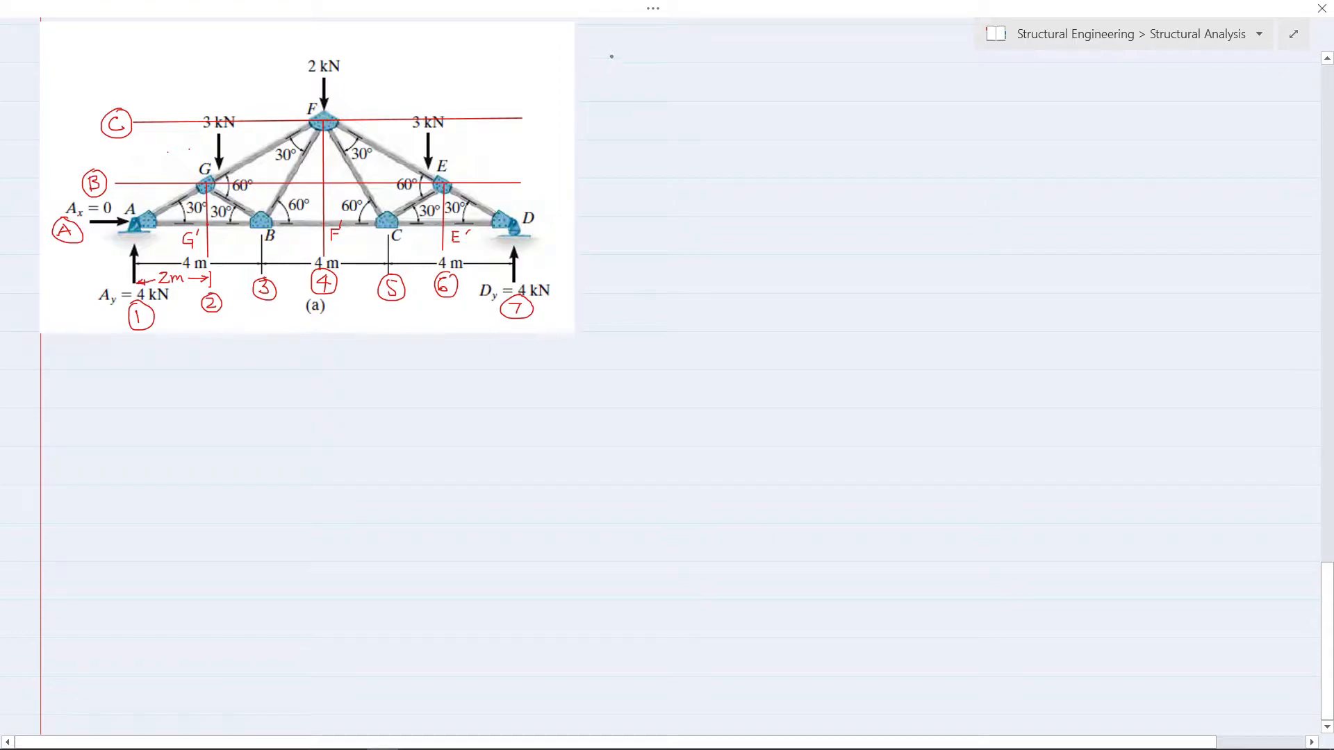
mouse_move(615, 42)
mouse_down()
mouse_move(607, 60)
mouse_move(685, 63)
mouse_move(690, 44)
mouse_up()
mouse_move(734, 35)
mouse_down()
mouse_move(758, 63)
mouse_move(780, 61)
mouse_move(749, 43)
mouse_move(804, 56)
mouse_move(791, 63)
mouse_move(817, 36)
mouse_move(847, 53)
mouse_up()
mouse_move(833, 59)
mouse_down()
mouse_move(932, 37)
mouse_move(924, 64)
mouse_move(936, 62)
mouse_move(894, 89)
mouse_move(911, 89)
mouse_up()
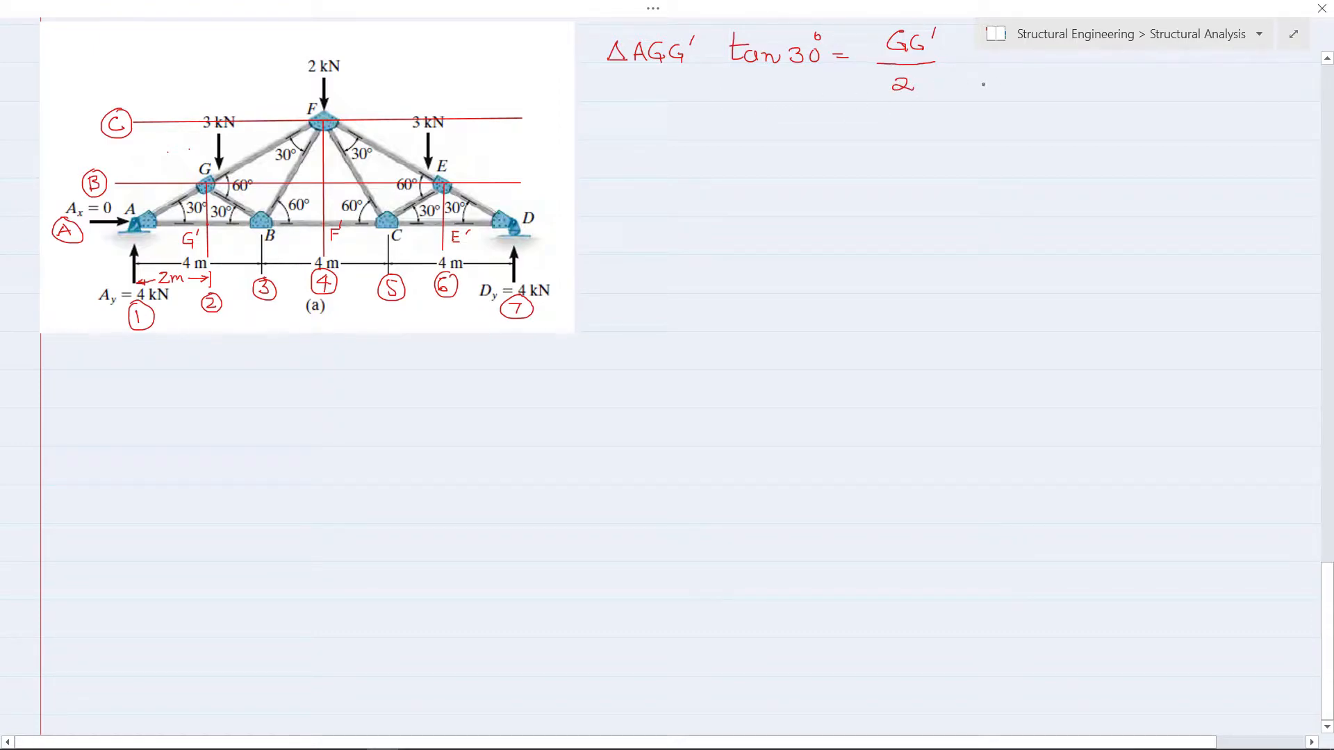
Handwrite GG' = 2 x tan 30° and, below it, GG' = 1.1547 m
drag(972, 79, 1012, 83)
drag(1005, 88, 1069, 91)
drag(1061, 82, 1142, 78)
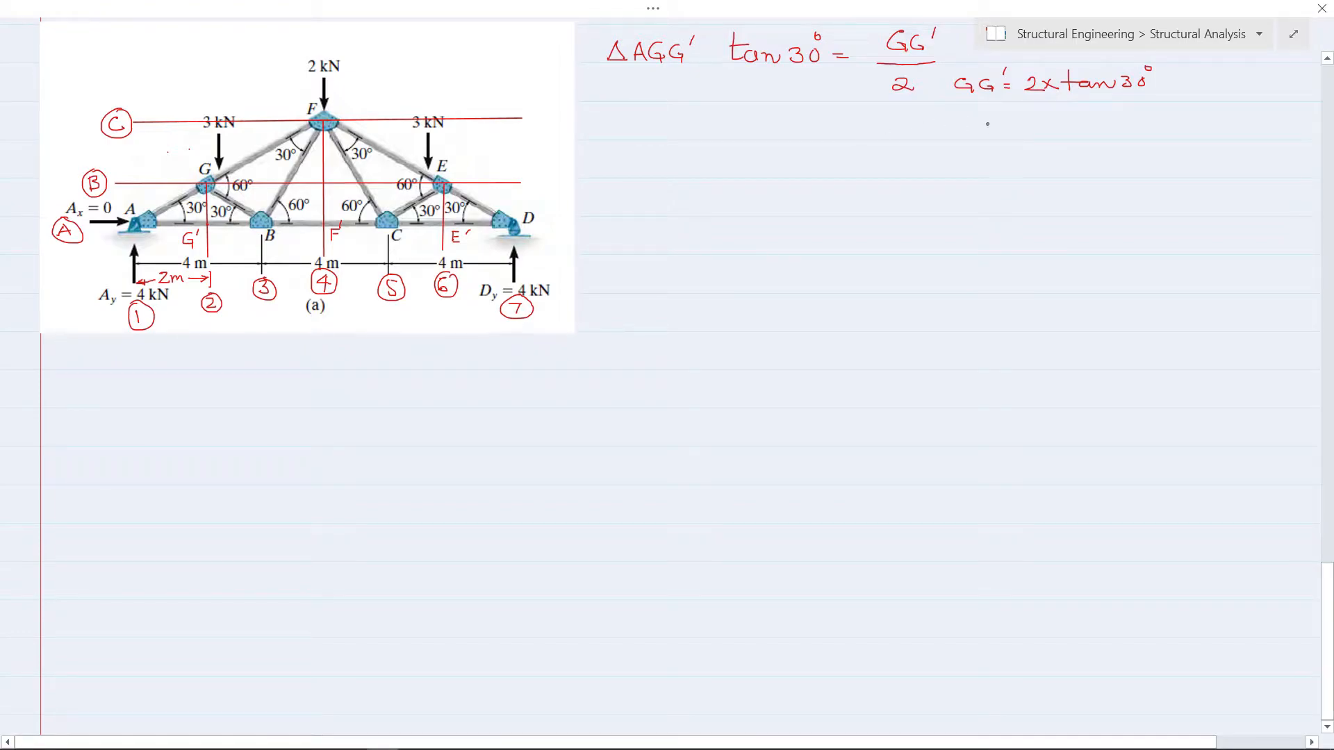
mouse_move(987, 117)
mouse_down()
mouse_move(1011, 132)
mouse_move(1030, 115)
mouse_move(1079, 127)
mouse_up()
drag(1085, 120, 1165, 129)
click(1173, 127)
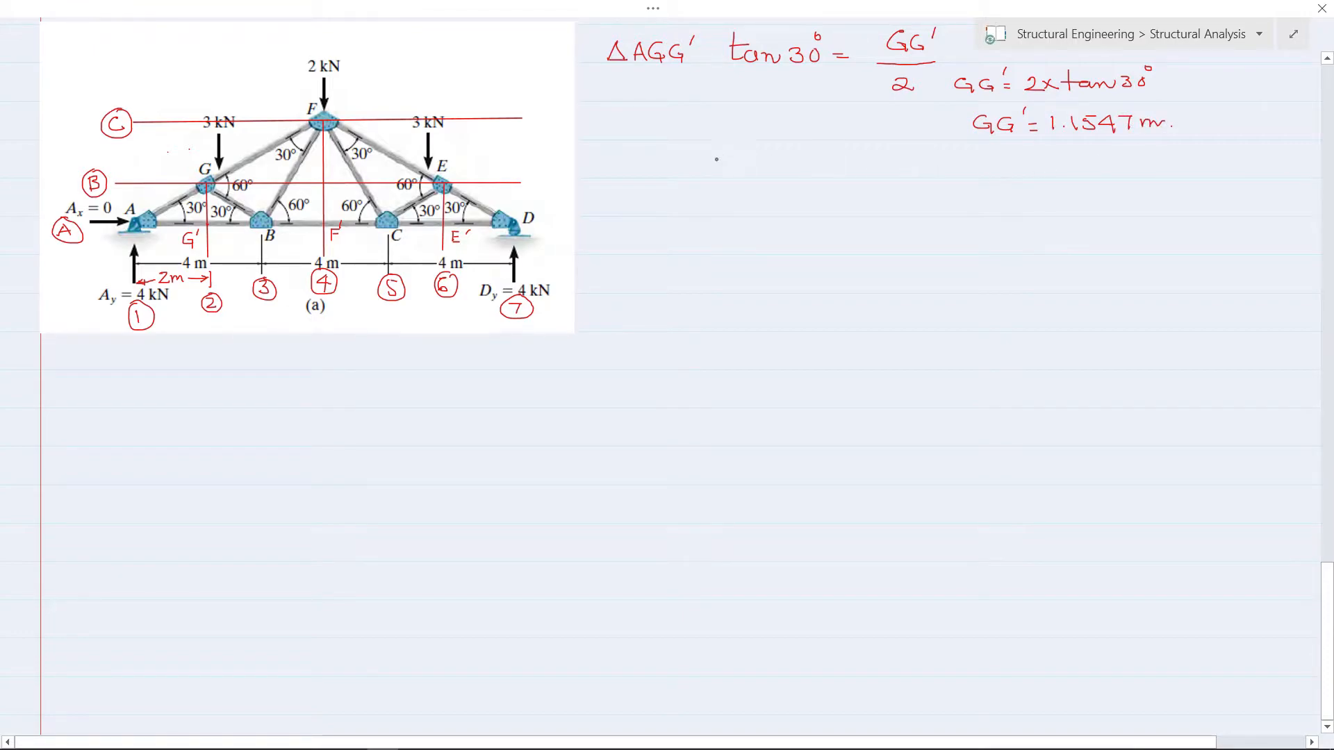
Handwrite "Similarly Δ FAF' tan 30° = FF'/6" below the first triangle's calculation
mouse_move(614, 151)
mouse_down()
mouse_move(602, 170)
mouse_move(656, 157)
mouse_move(665, 171)
mouse_move(705, 169)
mouse_up()
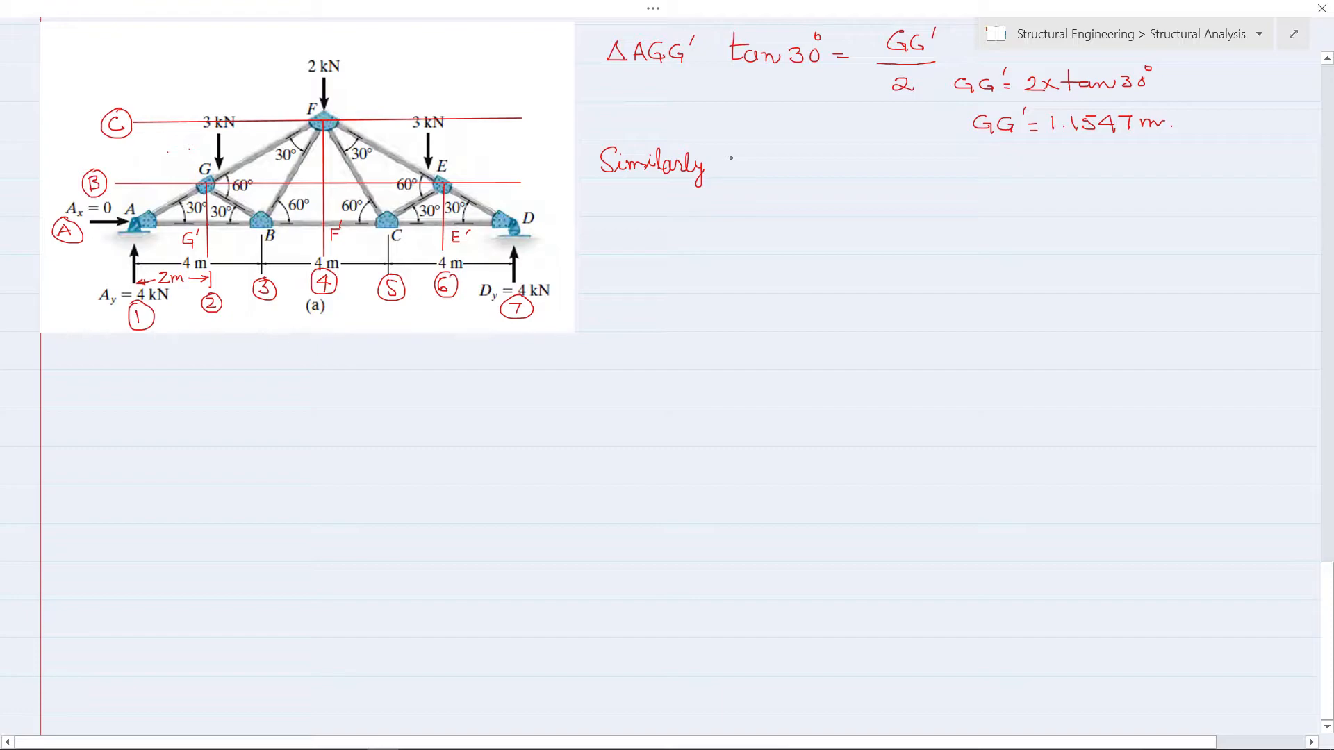
mouse_move(727, 155)
mouse_down()
mouse_move(720, 173)
mouse_move(727, 155)
mouse_move(752, 176)
mouse_up()
mouse_move(745, 159)
mouse_down()
mouse_move(774, 159)
mouse_move(781, 175)
mouse_up()
mouse_move(769, 168)
mouse_down()
mouse_move(788, 175)
mouse_move(799, 159)
mouse_up()
drag(786, 167, 803, 154)
mouse_move(832, 150)
mouse_down()
mouse_move(849, 175)
mouse_move(879, 177)
mouse_move(847, 164)
mouse_move(937, 173)
mouse_up()
click(912, 157)
mouse_move(986, 154)
mouse_down()
mouse_move(1005, 171)
mouse_move(1021, 157)
mouse_move(1030, 177)
mouse_up()
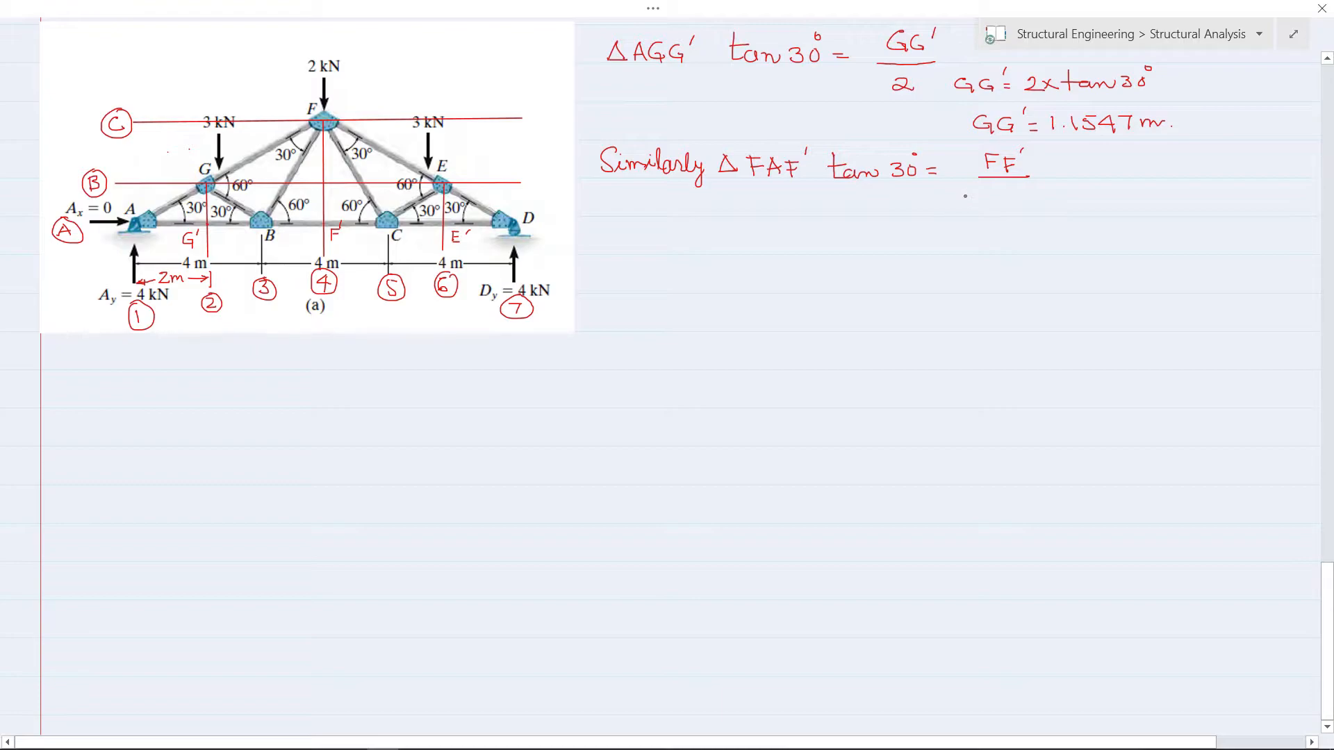
mouse_move(1007, 186)
mouse_down()
mouse_move(1005, 203)
mouse_move(1063, 177)
mouse_up()
Continue the second calculation with FF' = 6 tan 30° and, below it, FF' = 3.4641 m
mouse_move(1054, 169)
mouse_down()
mouse_move(1056, 182)
mouse_move(1106, 164)
mouse_move(1116, 180)
mouse_move(1217, 169)
mouse_up()
mouse_move(1182, 164)
mouse_down()
mouse_move(1235, 171)
mouse_move(1221, 178)
mouse_move(1251, 154)
mouse_up()
drag(1048, 203, 1065, 216)
drag(1063, 203, 1074, 208)
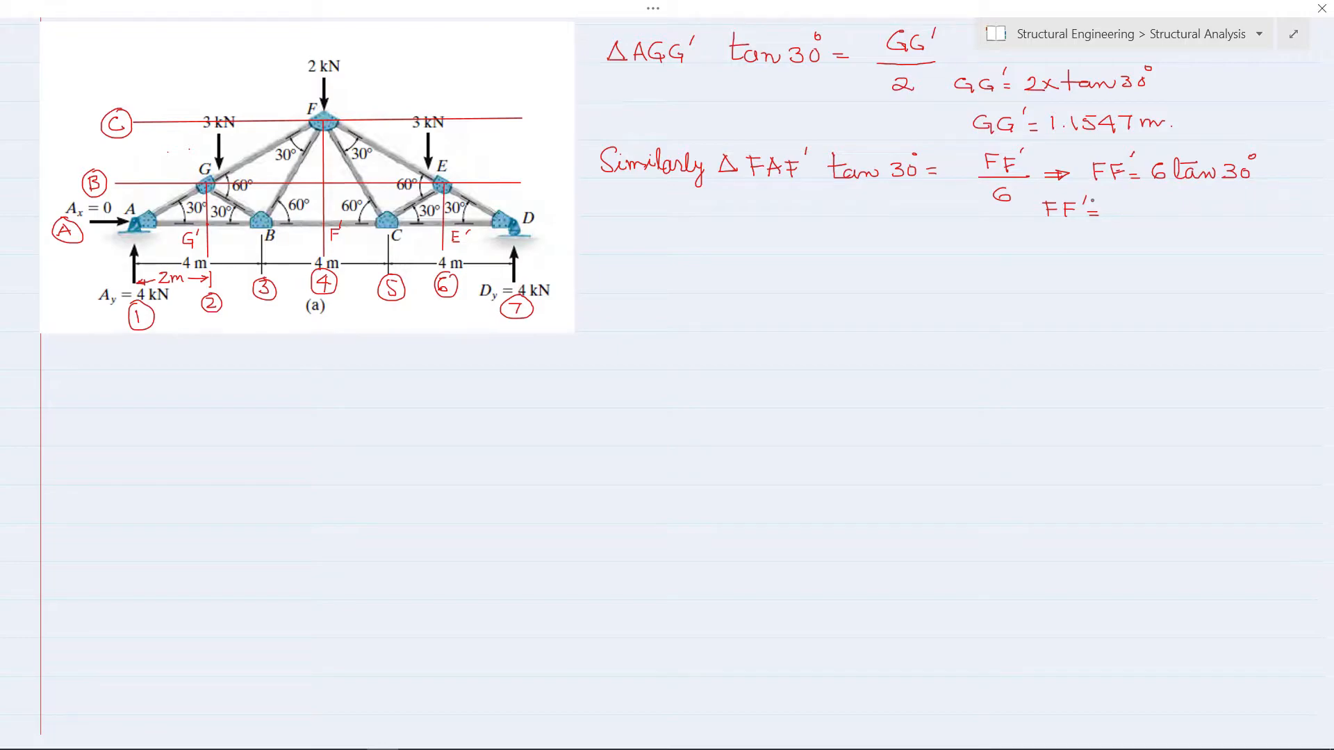
mouse_move(1111, 200)
mouse_down()
mouse_move(1118, 212)
mouse_move(1155, 207)
mouse_move(1150, 218)
mouse_move(1193, 206)
mouse_up()
mouse_move(1188, 196)
mouse_down()
mouse_move(1187, 216)
mouse_move(1226, 209)
mouse_up()
click(1231, 207)
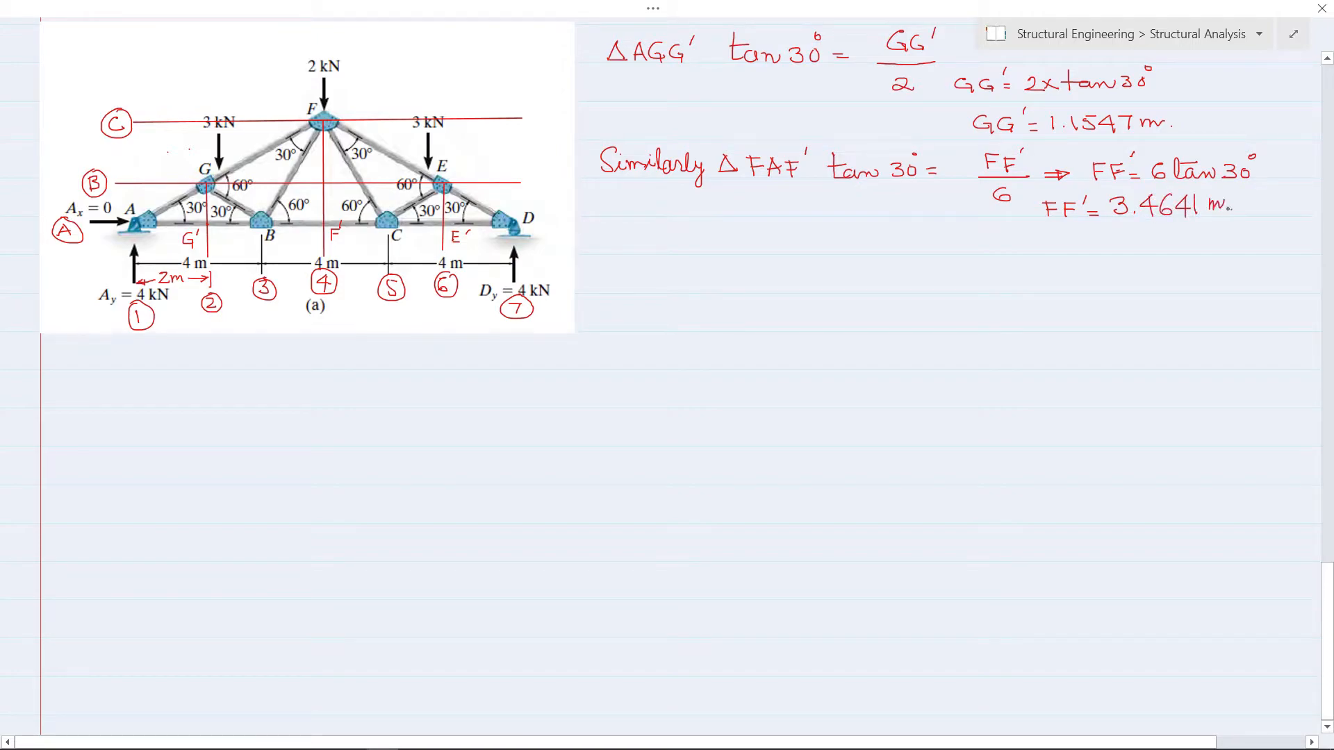
Draw boxes around the final GG' and FF' results and return to SAP2000
mouse_move(967, 104)
mouse_down()
mouse_move(1166, 100)
mouse_move(1182, 138)
mouse_move(970, 145)
mouse_move(964, 115)
mouse_up()
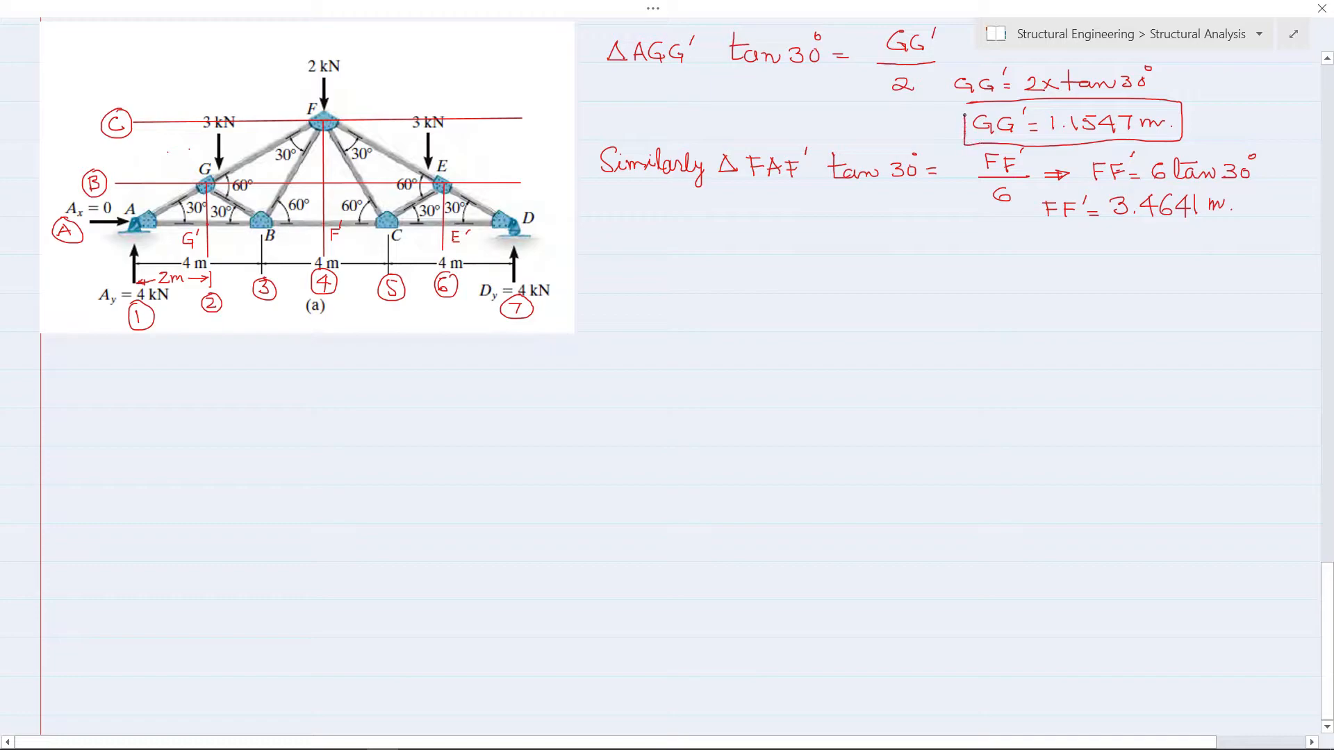
mouse_move(1033, 189)
mouse_down()
mouse_move(1230, 184)
mouse_move(1243, 202)
mouse_move(1213, 221)
mouse_move(1039, 231)
mouse_move(1034, 190)
mouse_up()
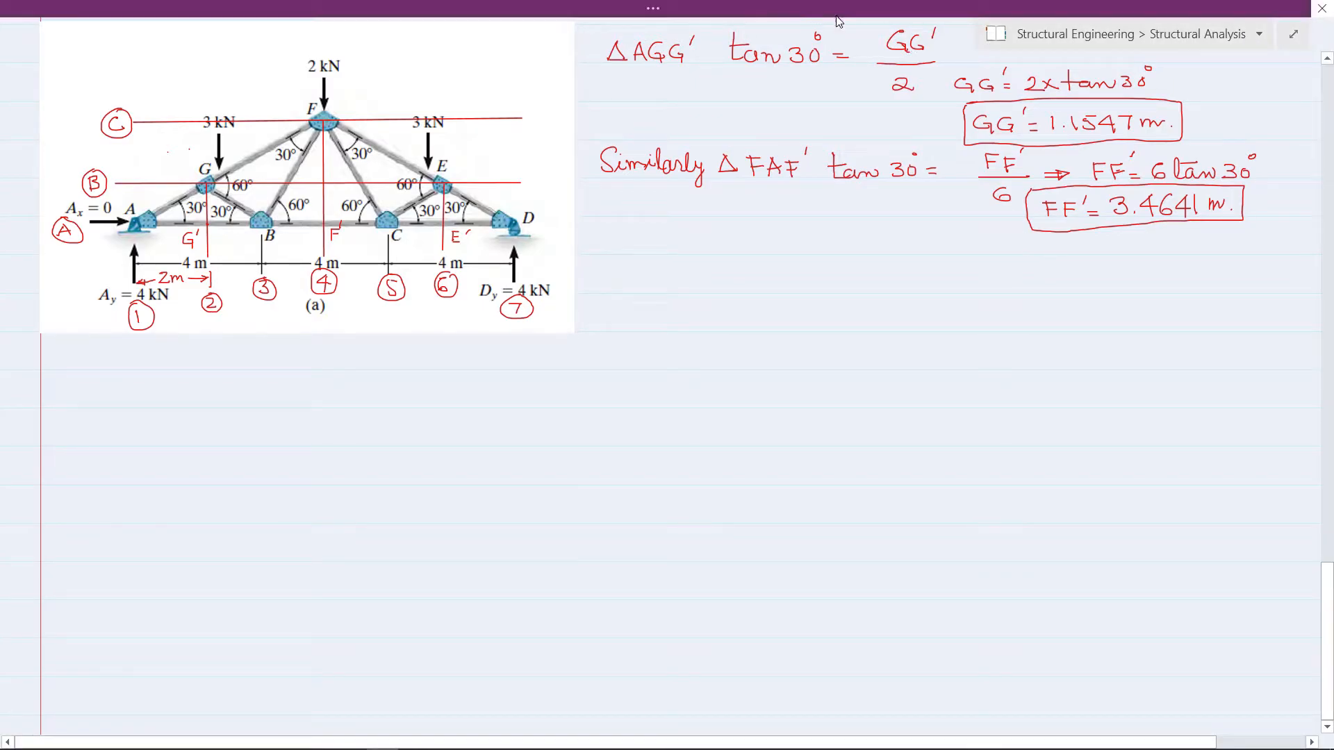
click(662, 10)
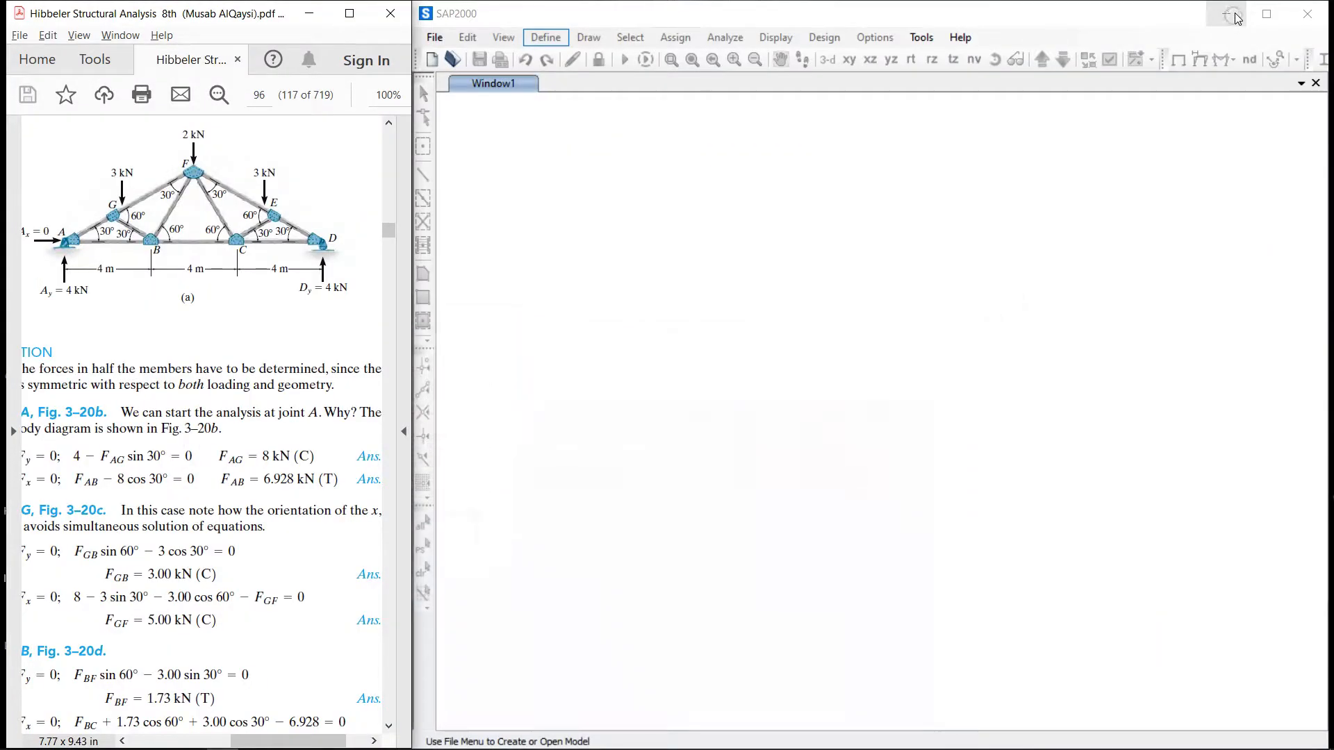
click(1235, 21)
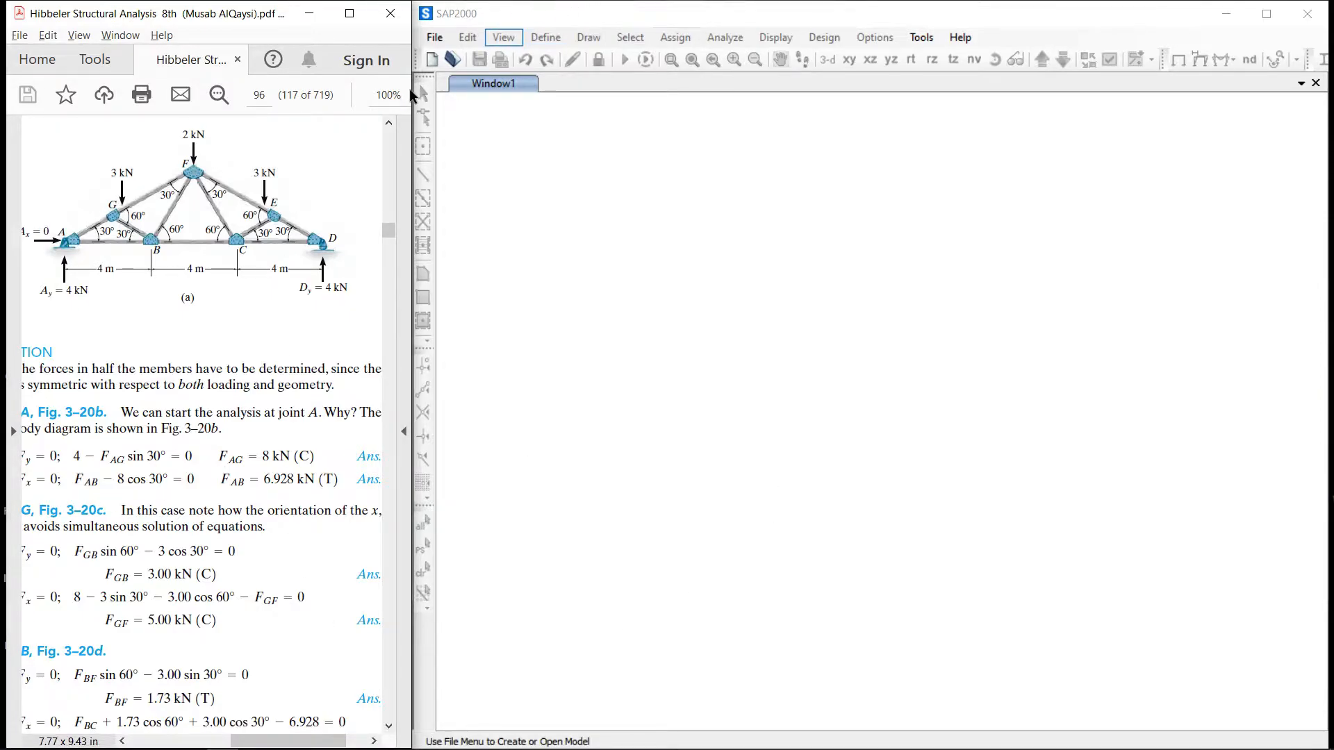
Start a new model and set its default units to KN, m, C
click(436, 41)
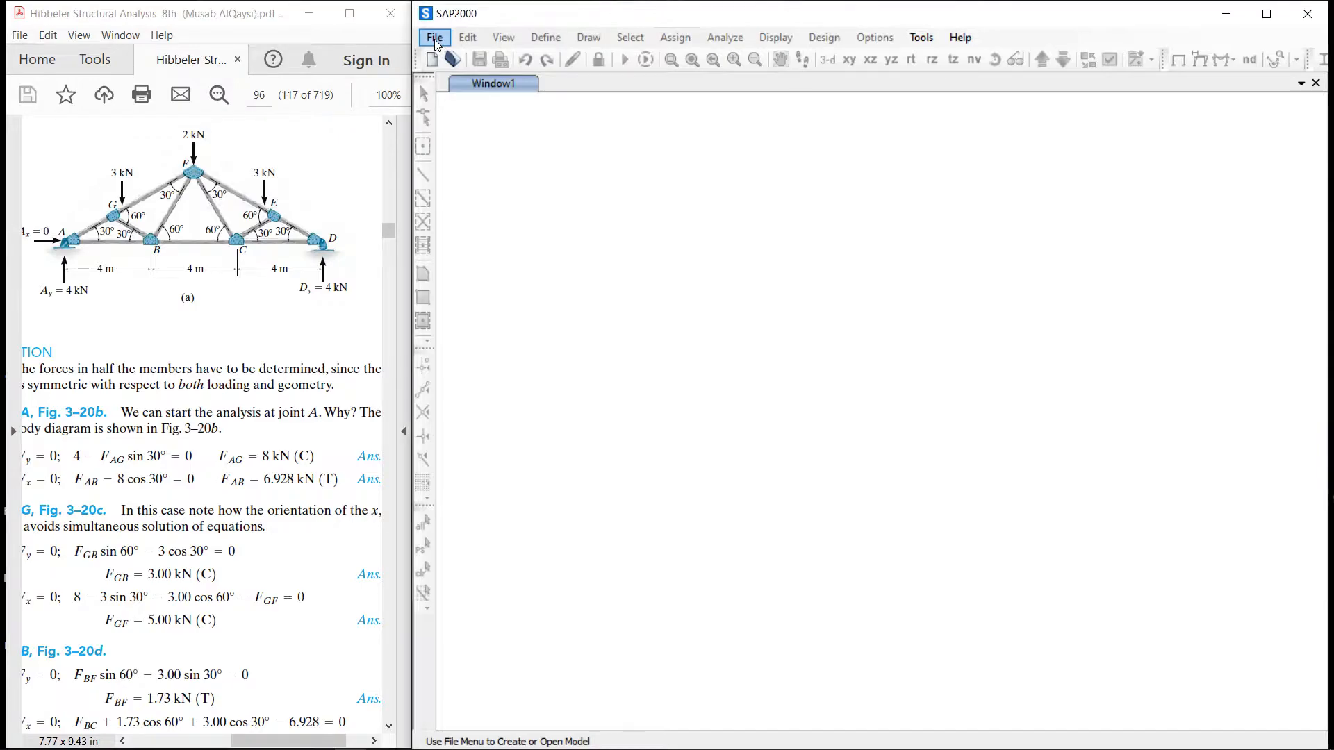
click(440, 42)
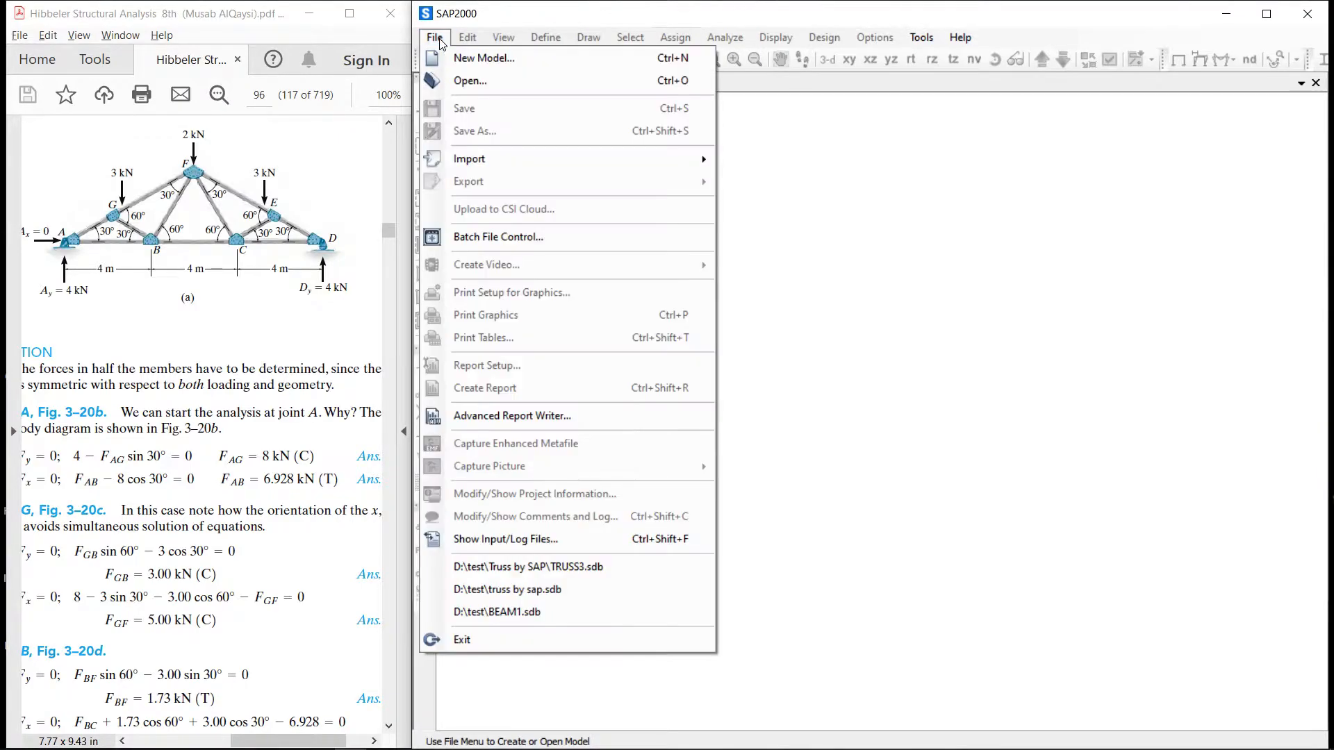
click(466, 55)
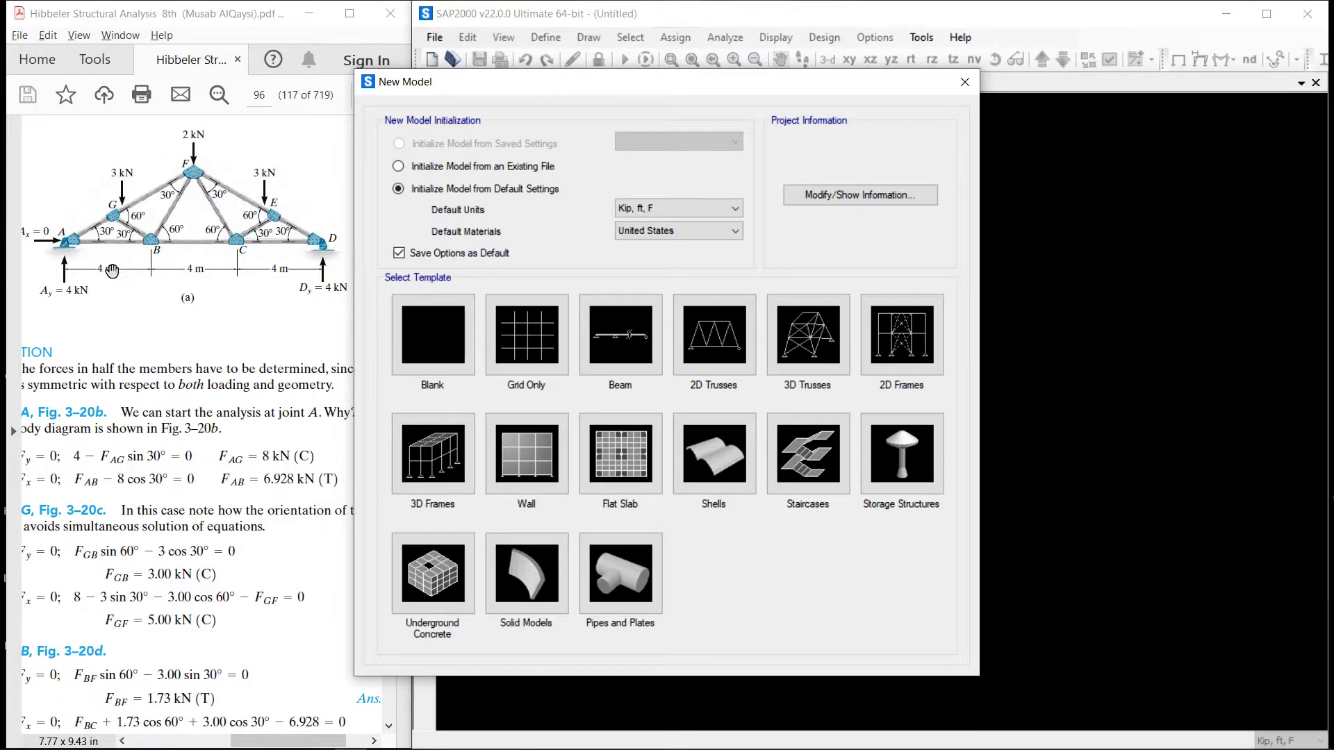
click(738, 208)
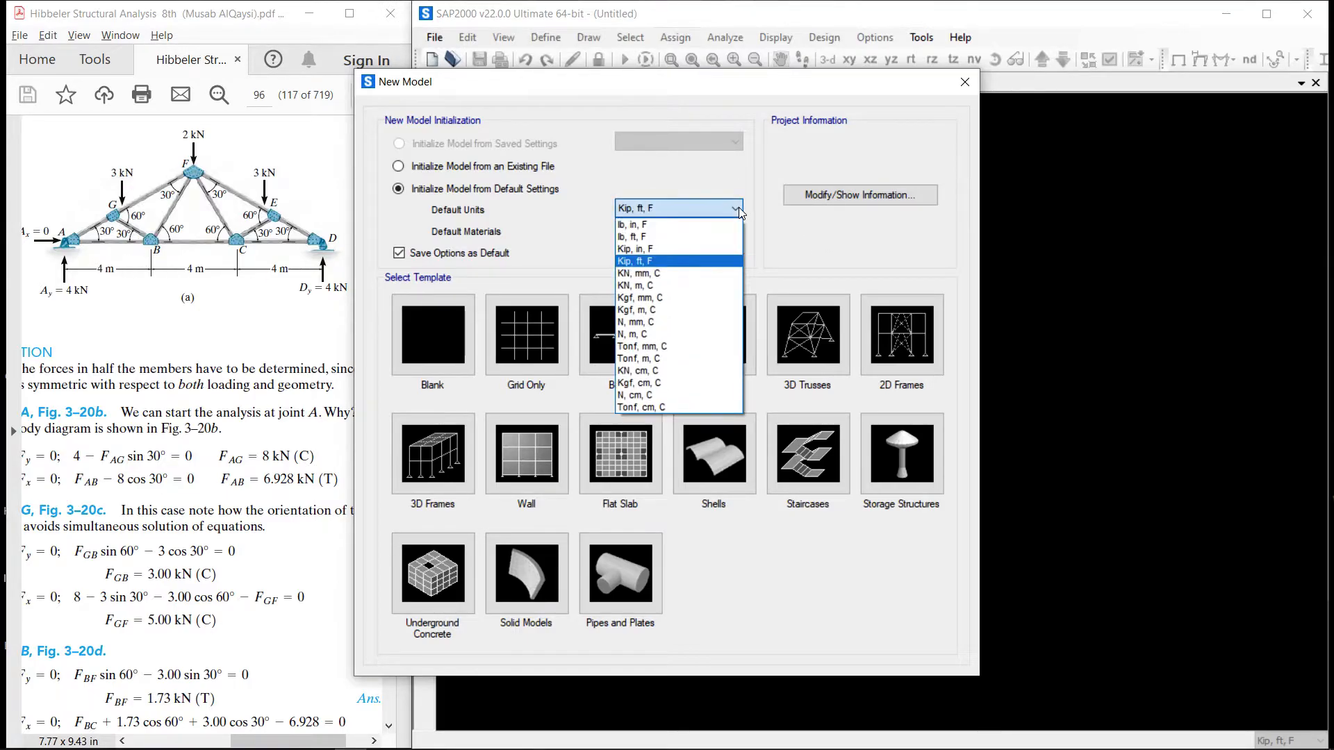
click(652, 285)
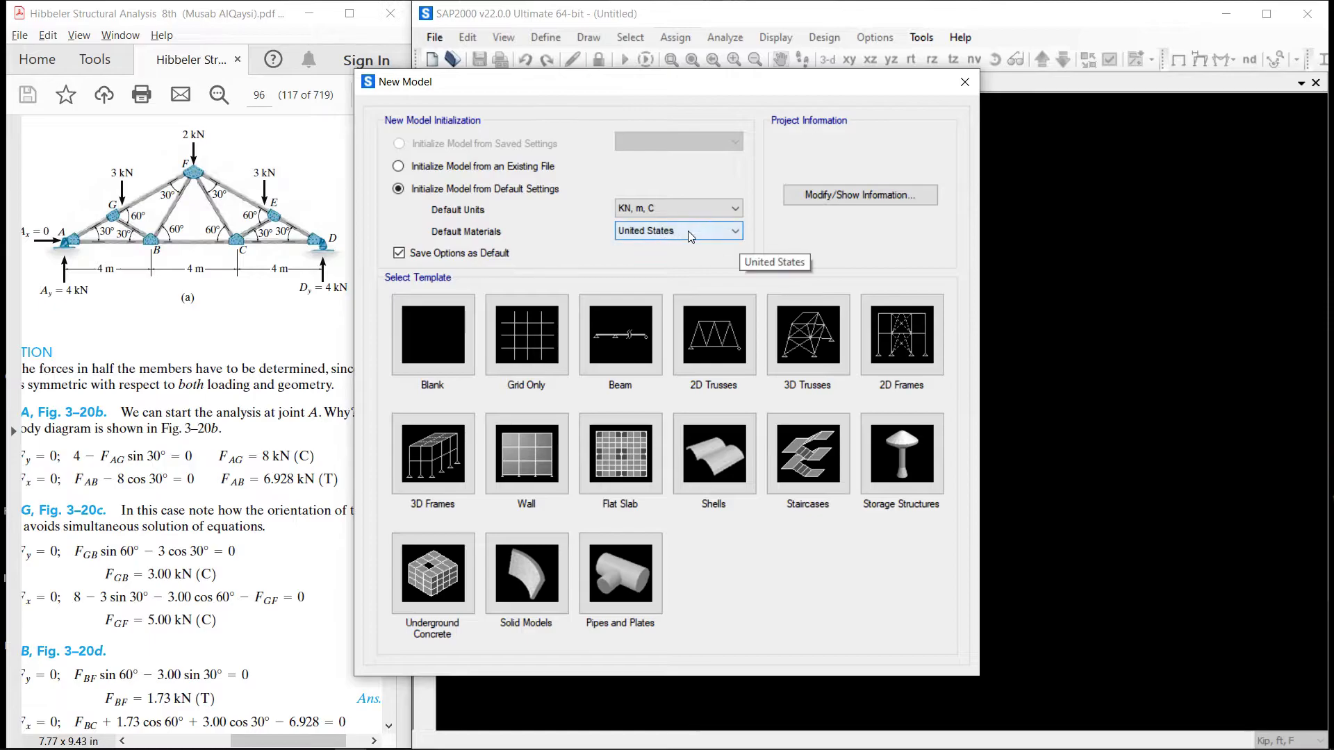
Start a Grid Only model with 7 grid lines in X, 1 in Y and 3 in Z
click(533, 341)
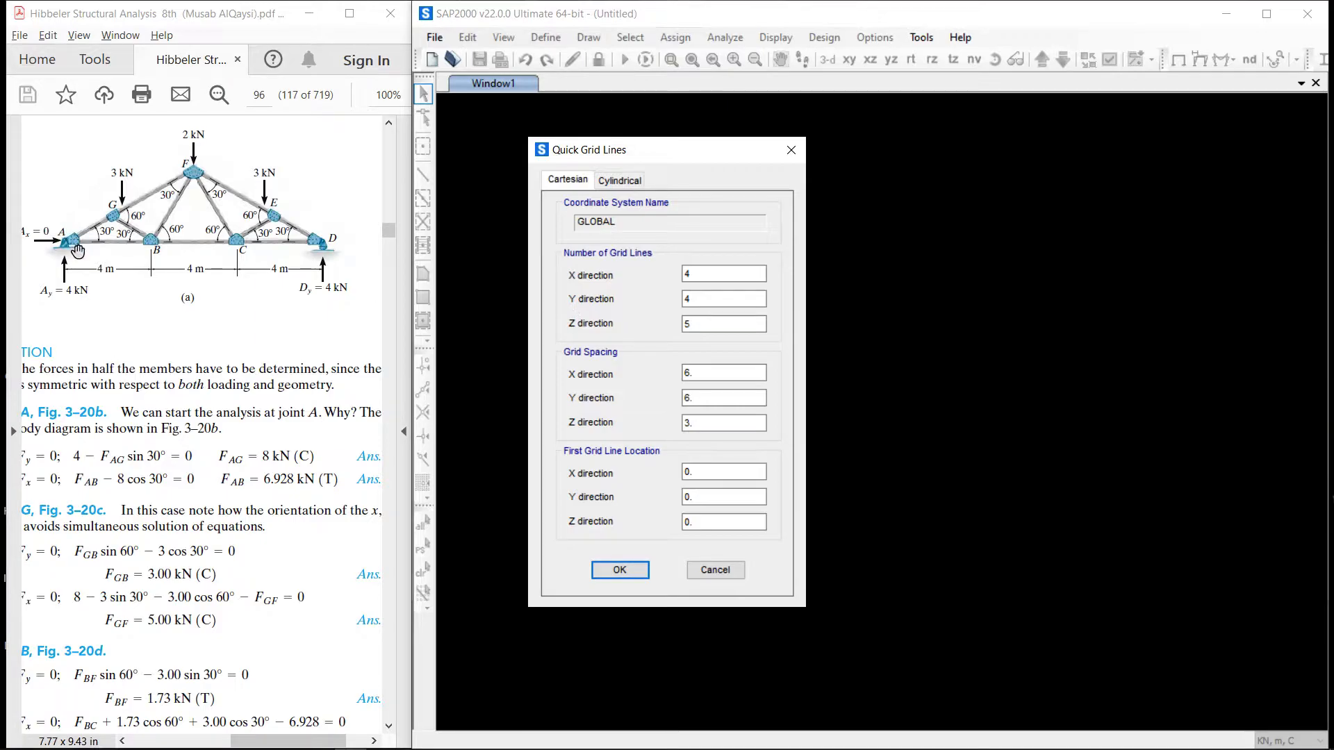
double_click(700, 276)
text(7)
double_click(705, 301)
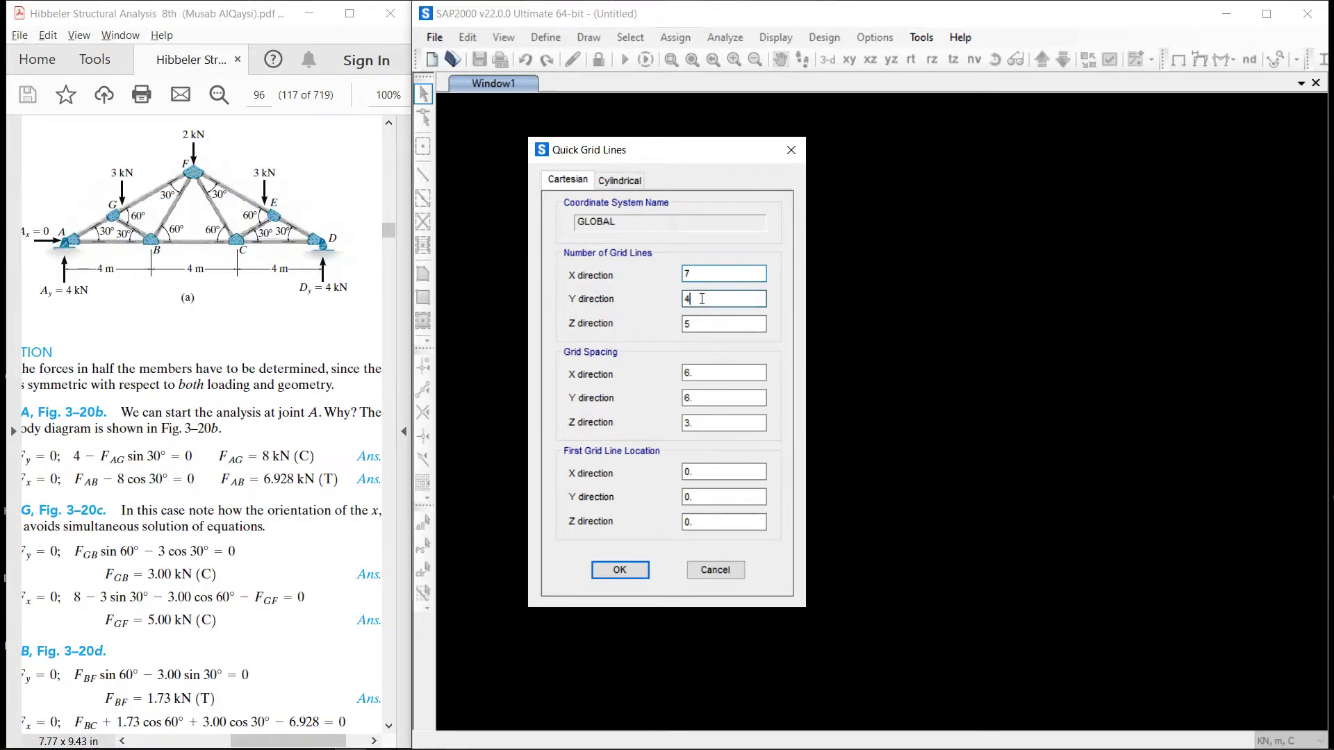
text(1)
double_click(697, 323)
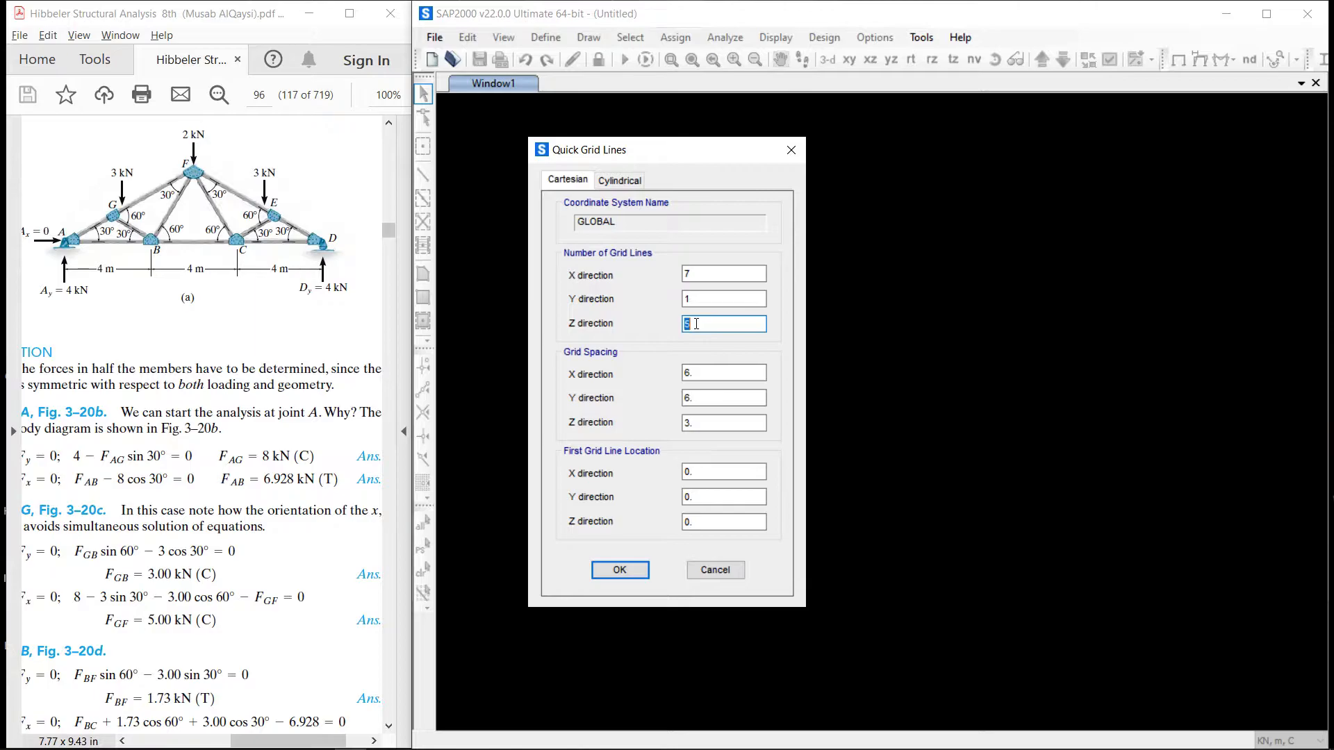
text(3)
Set the grid spacing to 2 m in X, 1 m in Y and 1 m in Z, and create the grid
double_click(700, 372)
text(2)
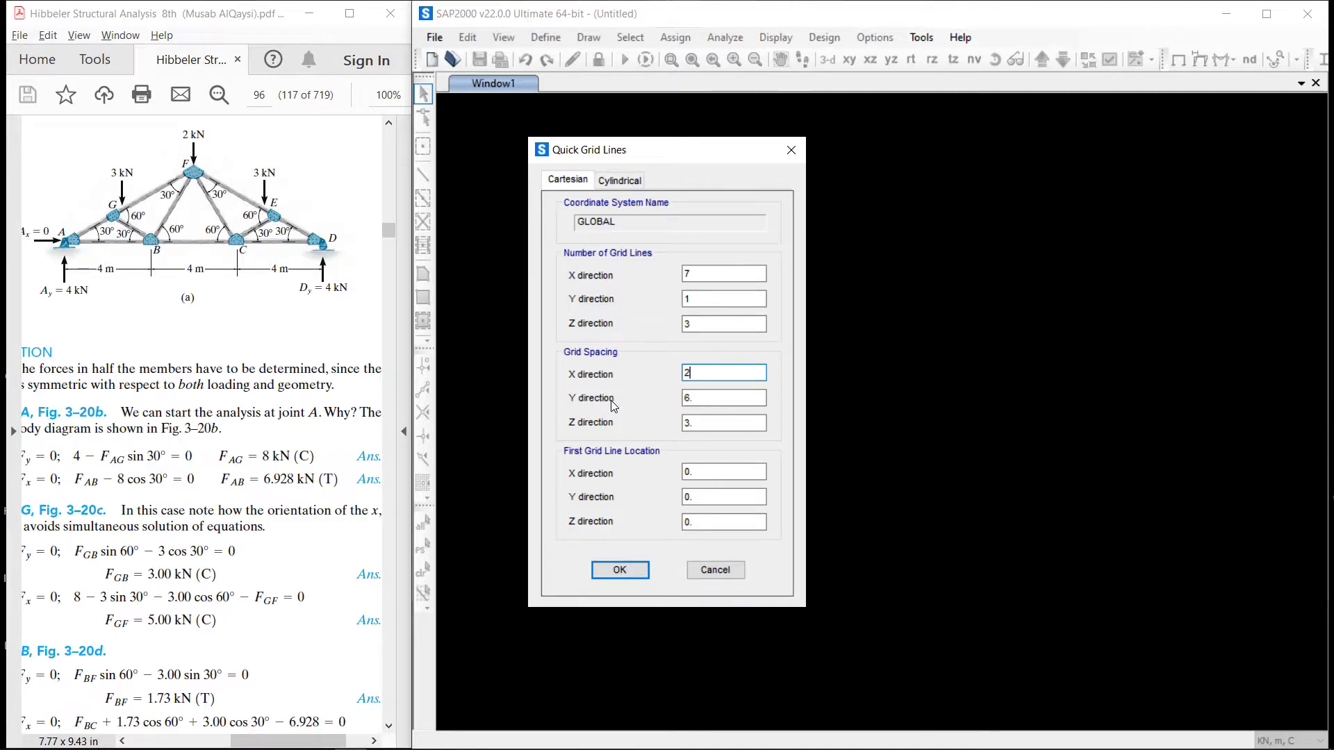
double_click(700, 397)
text(0)
click(703, 422)
click(752, 447)
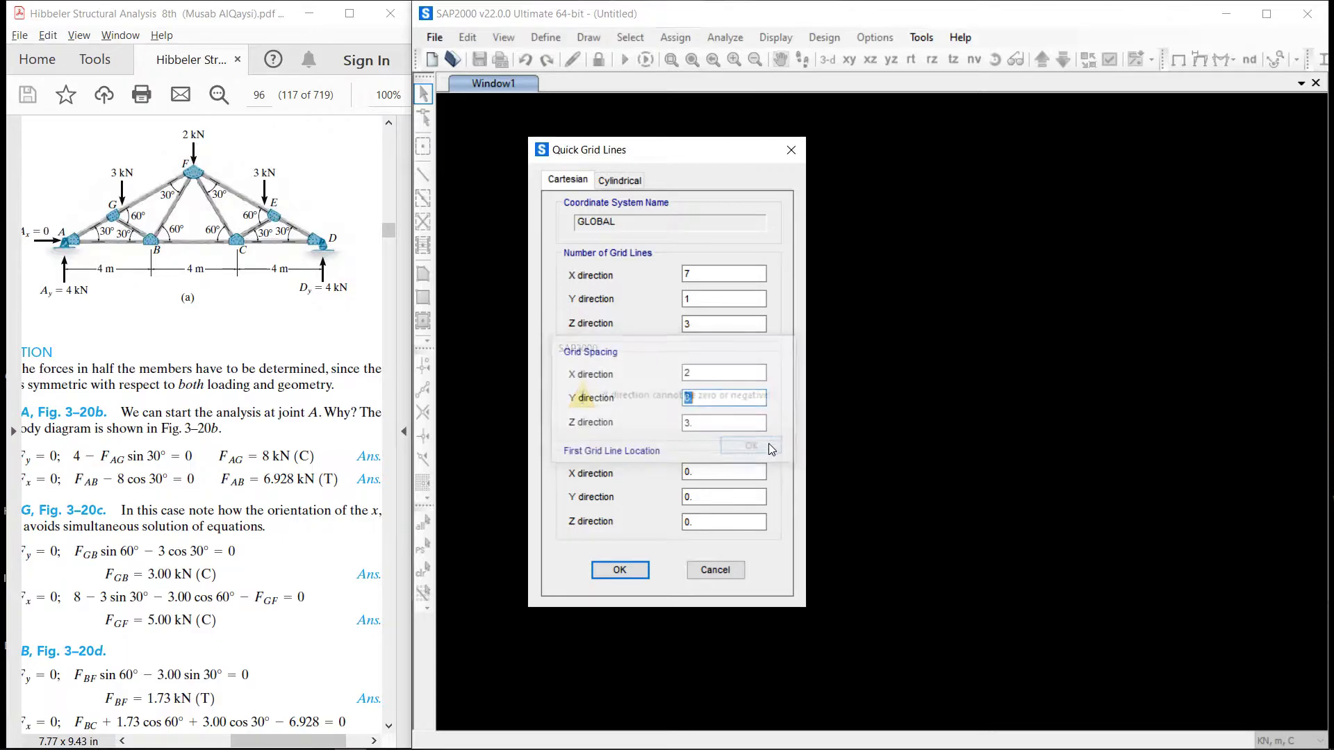
text(1)
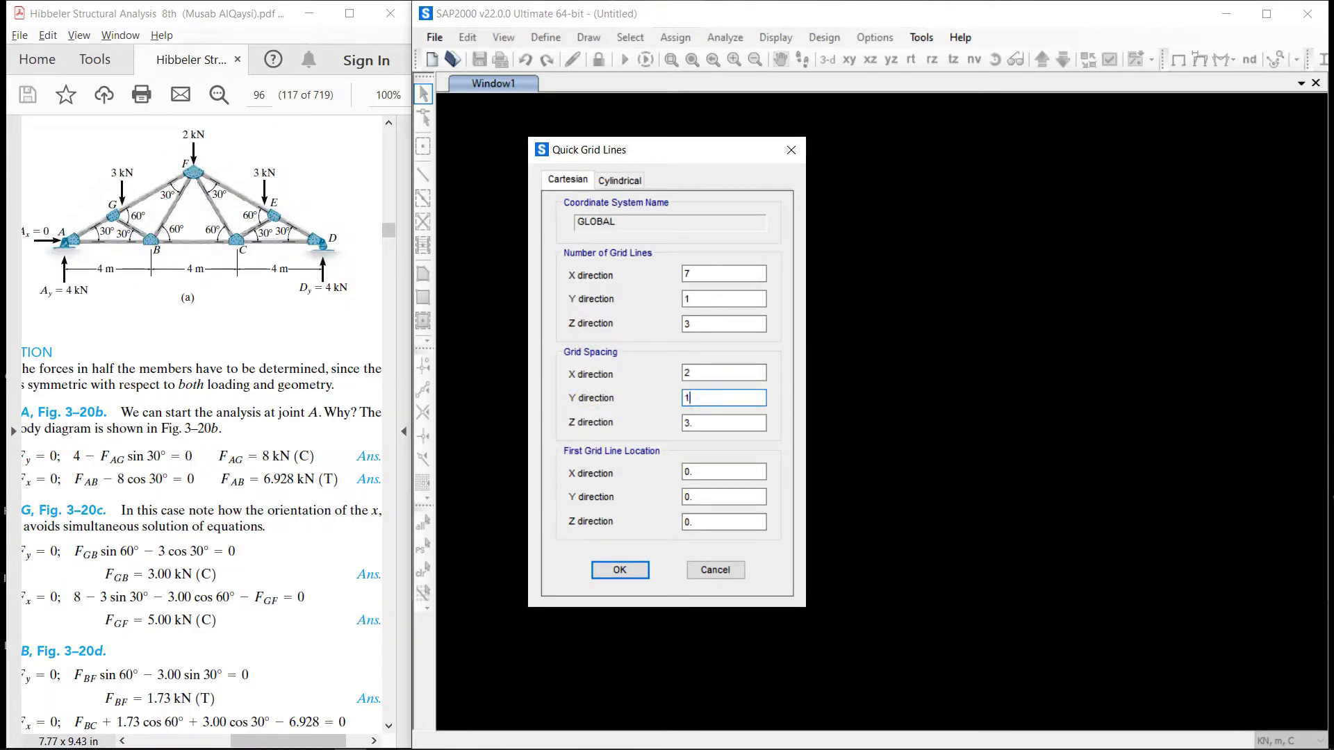
click(710, 421)
double_click(708, 423)
text(1)
click(636, 569)
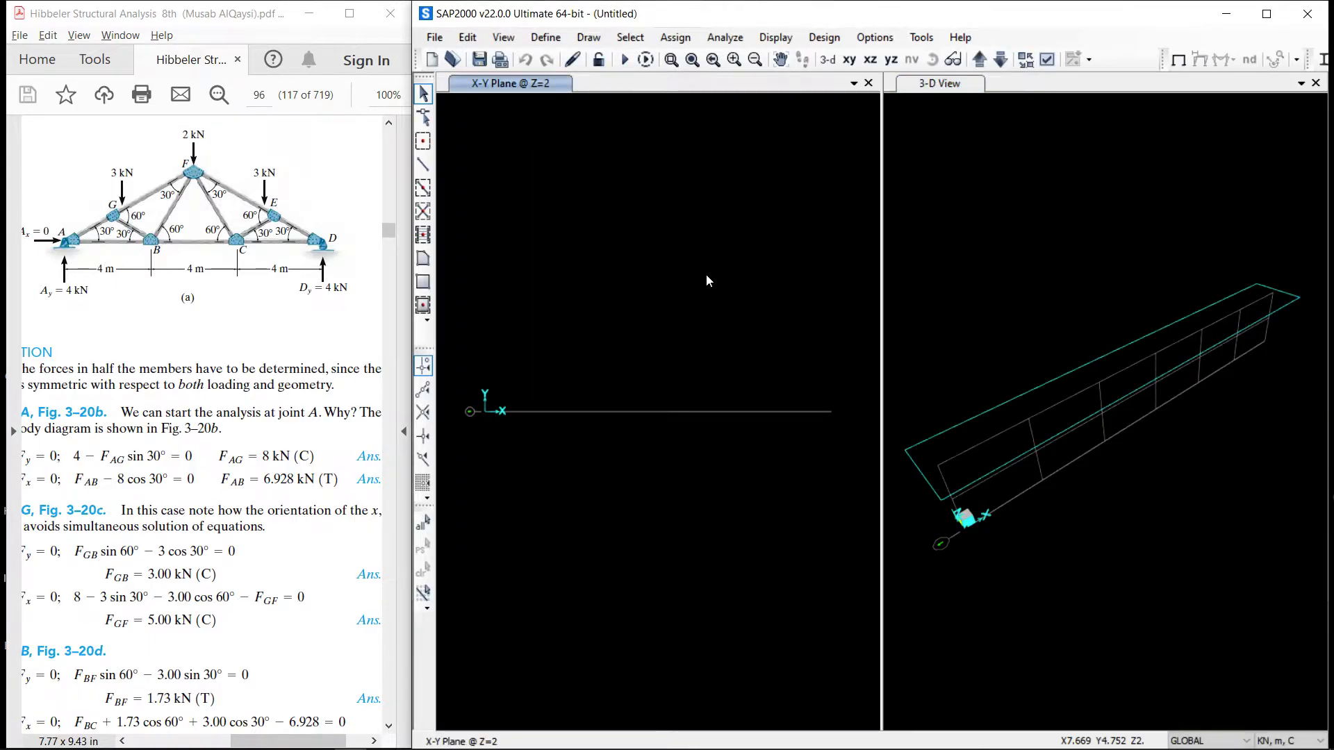
Close the 3-D view and show the grid in the X-Z plane
click(1316, 83)
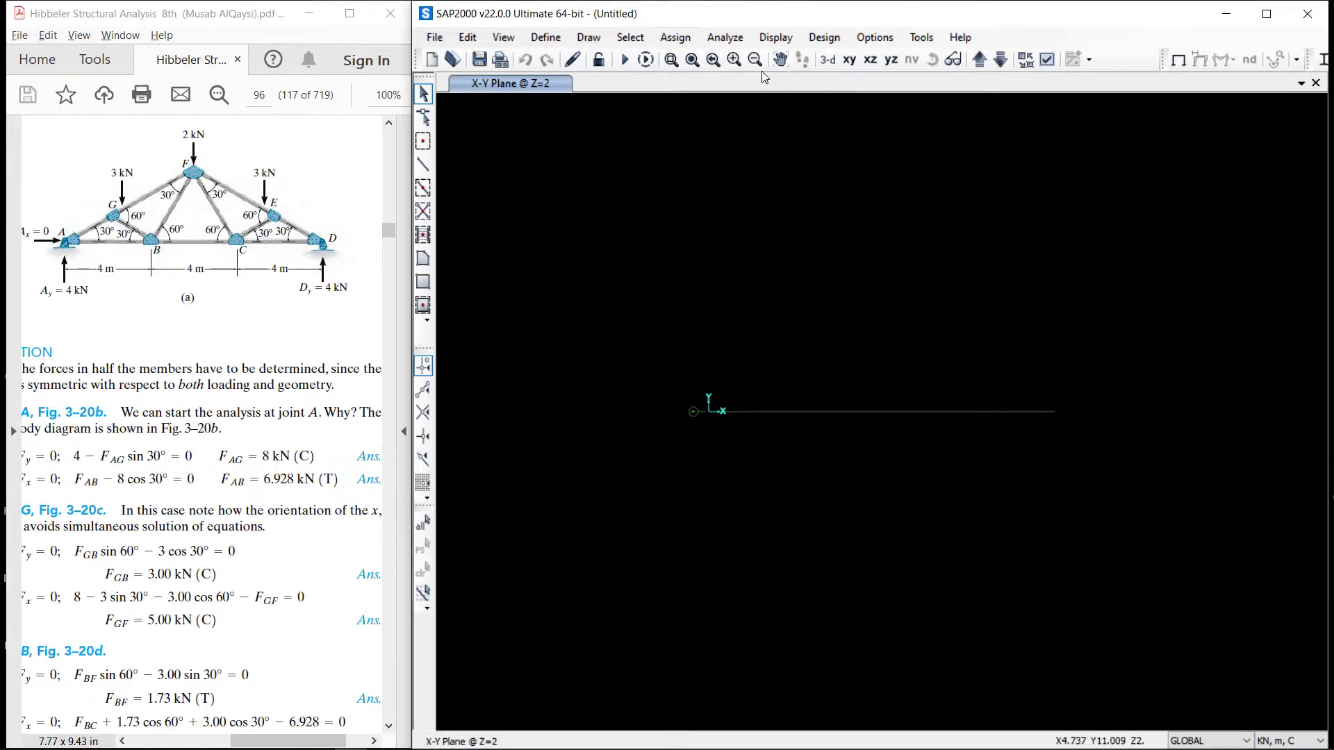
click(849, 61)
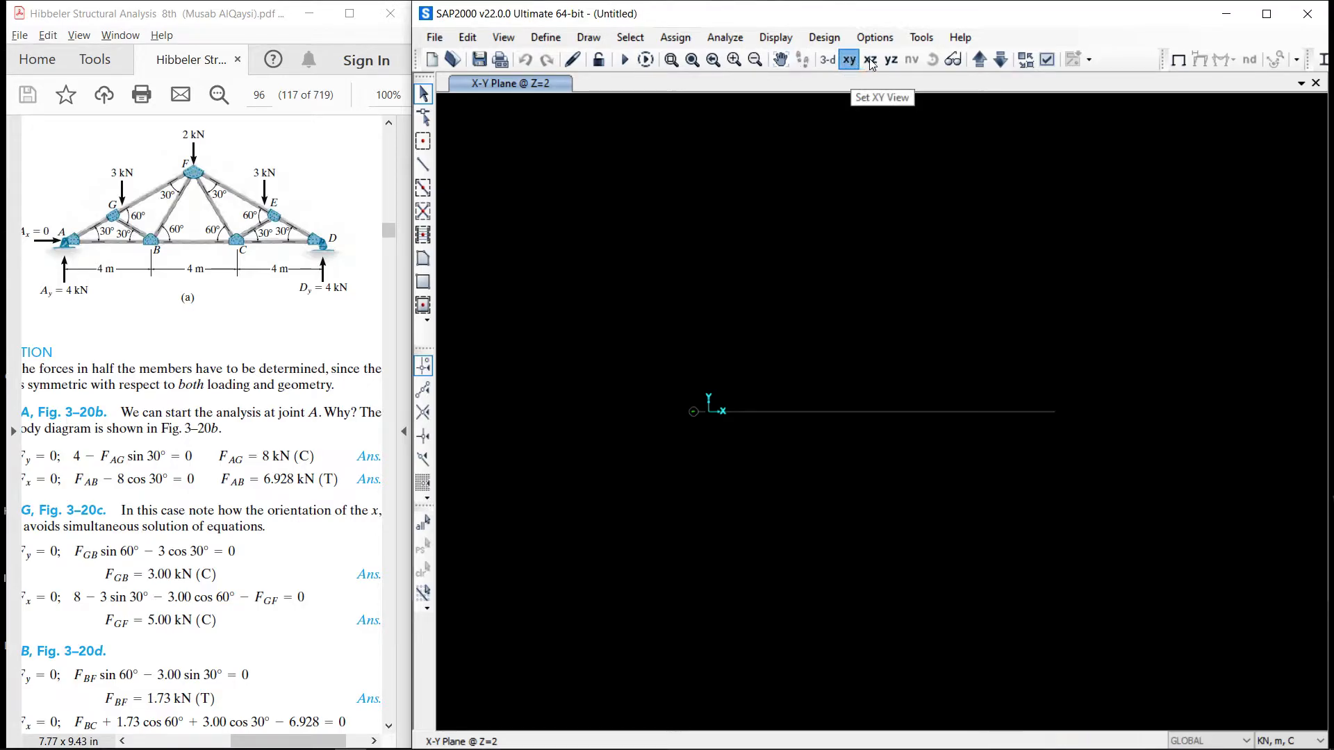
click(871, 61)
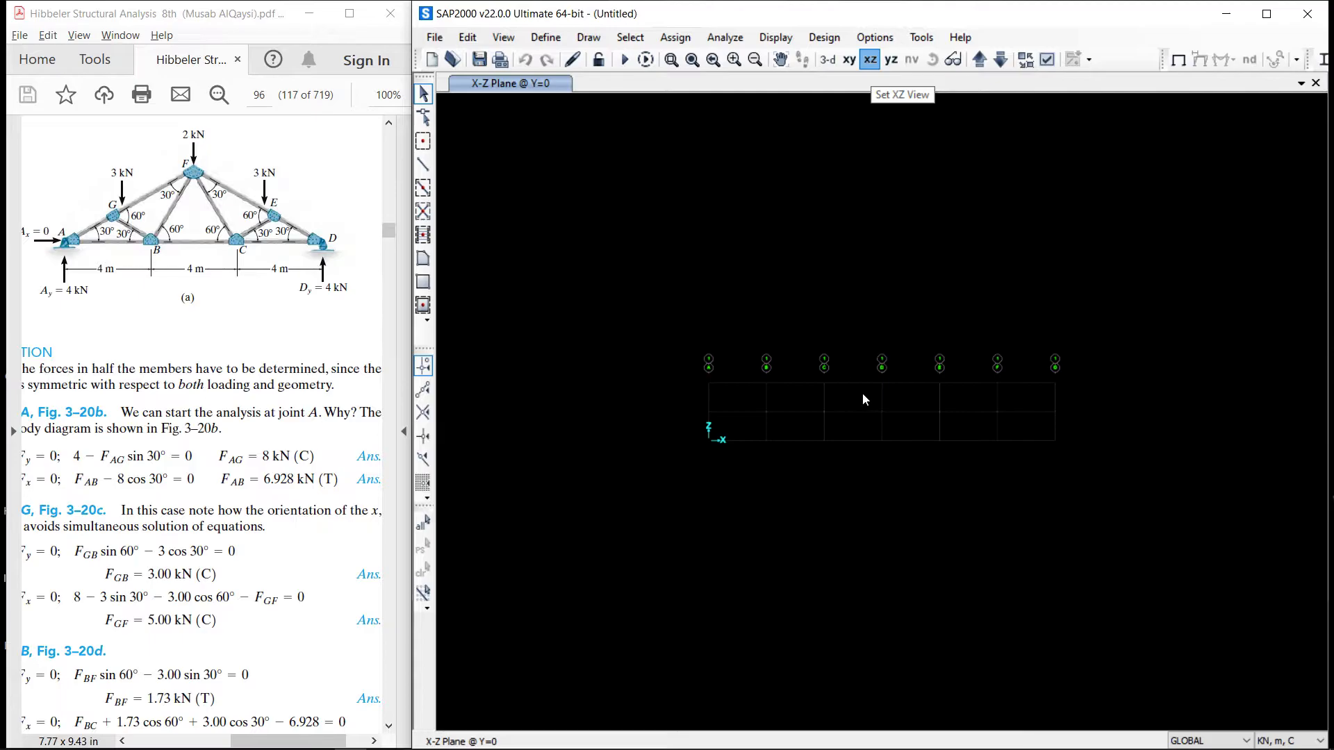
scroll(866, 394, up, 4)
scroll(865, 393, down, 2)
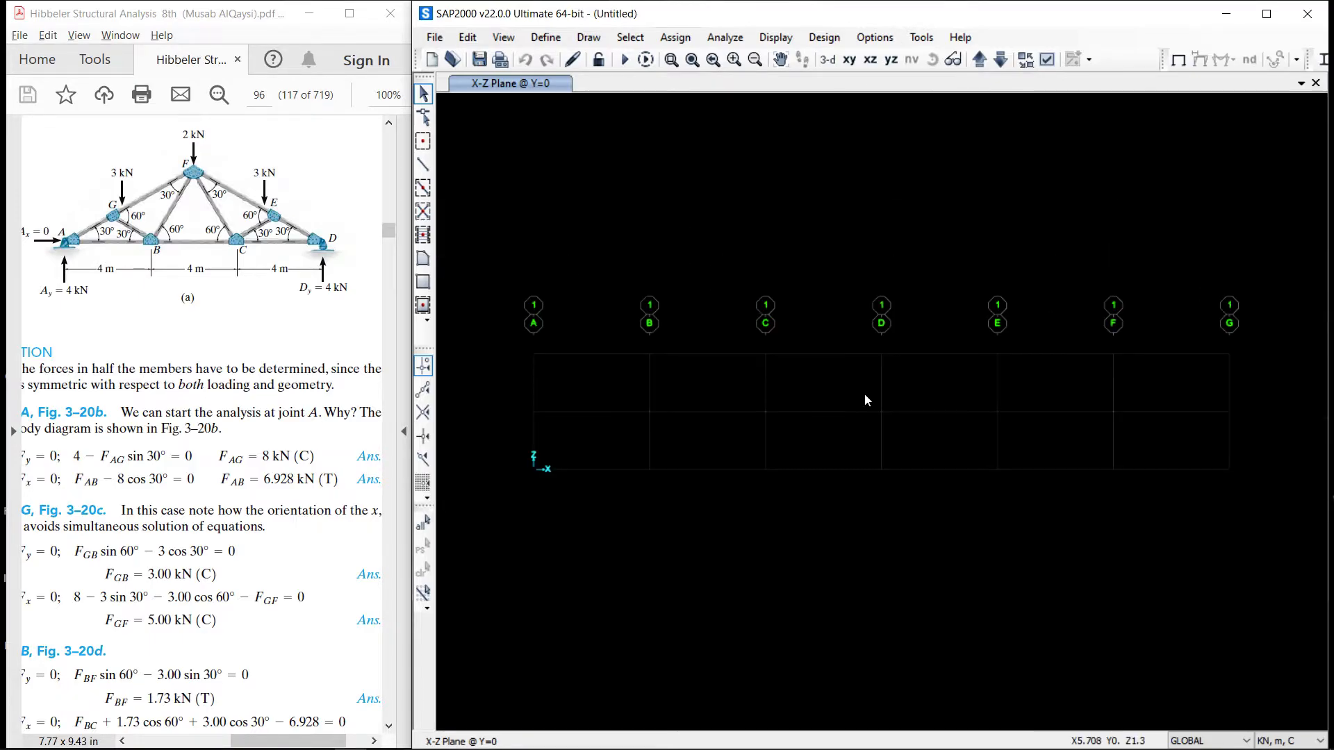
Open the GLOBAL grid system data and set the ordinate of grid line Z2 to 1.1547 m
right_click(807, 125)
click(811, 130)
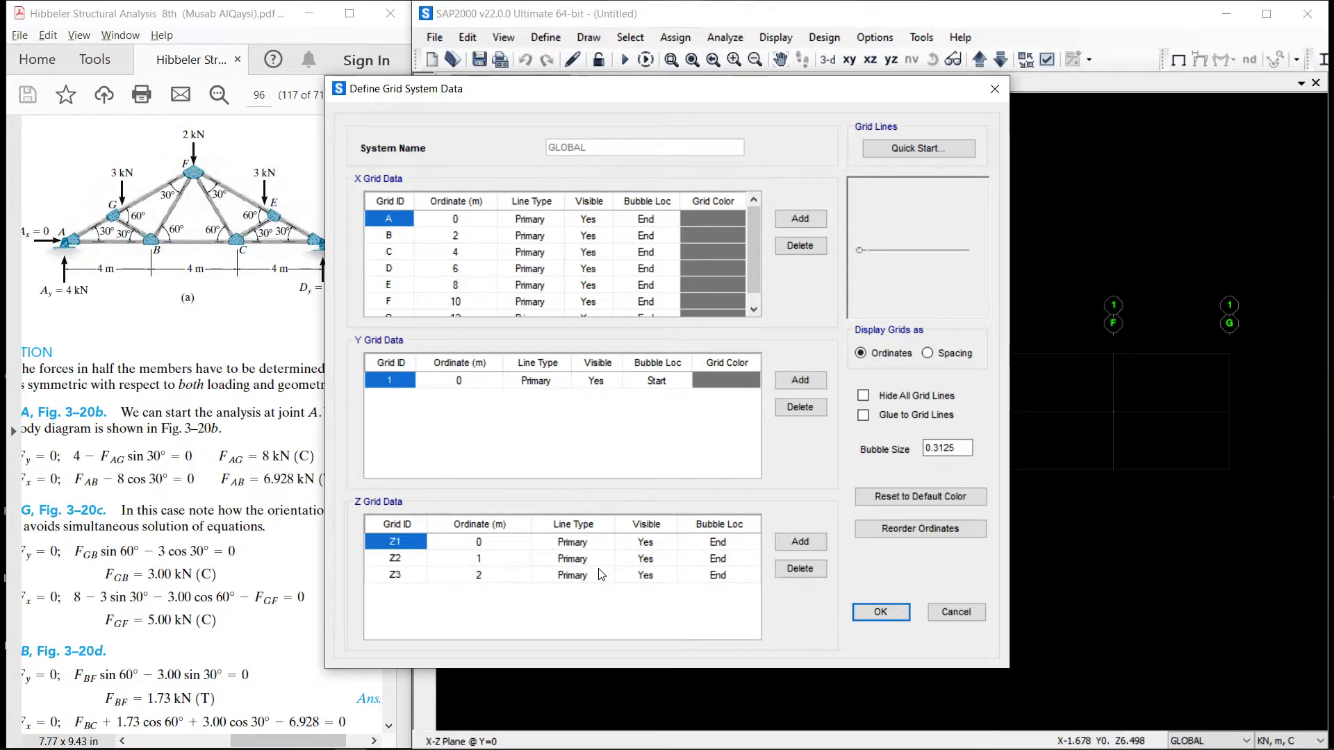
click(494, 566)
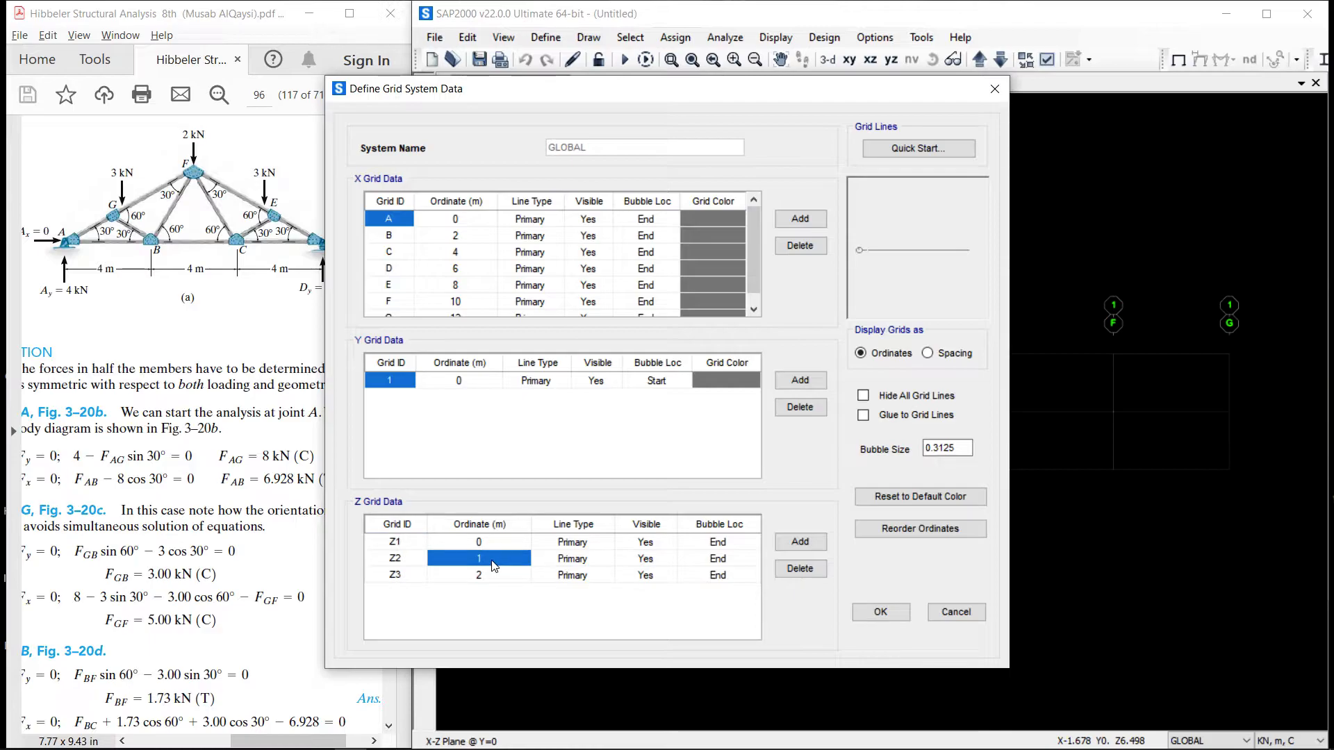
click(494, 567)
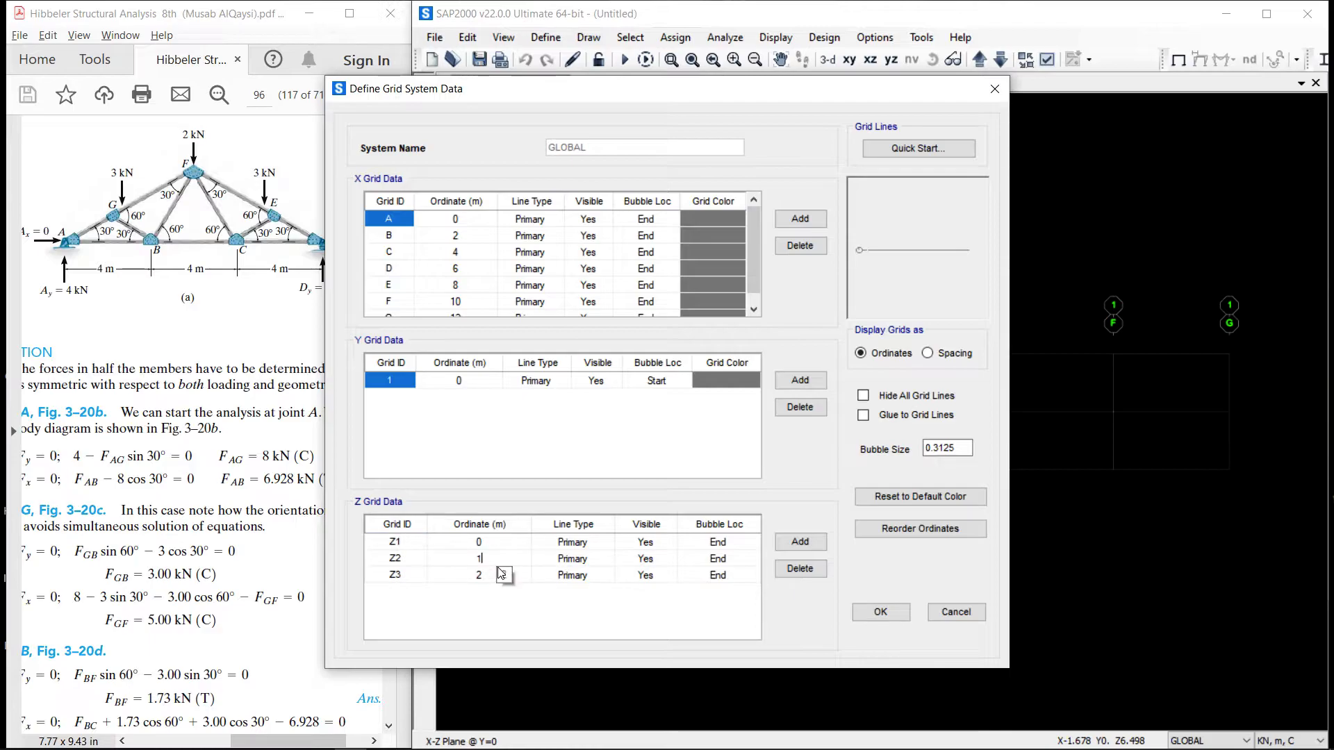
text(.1547)
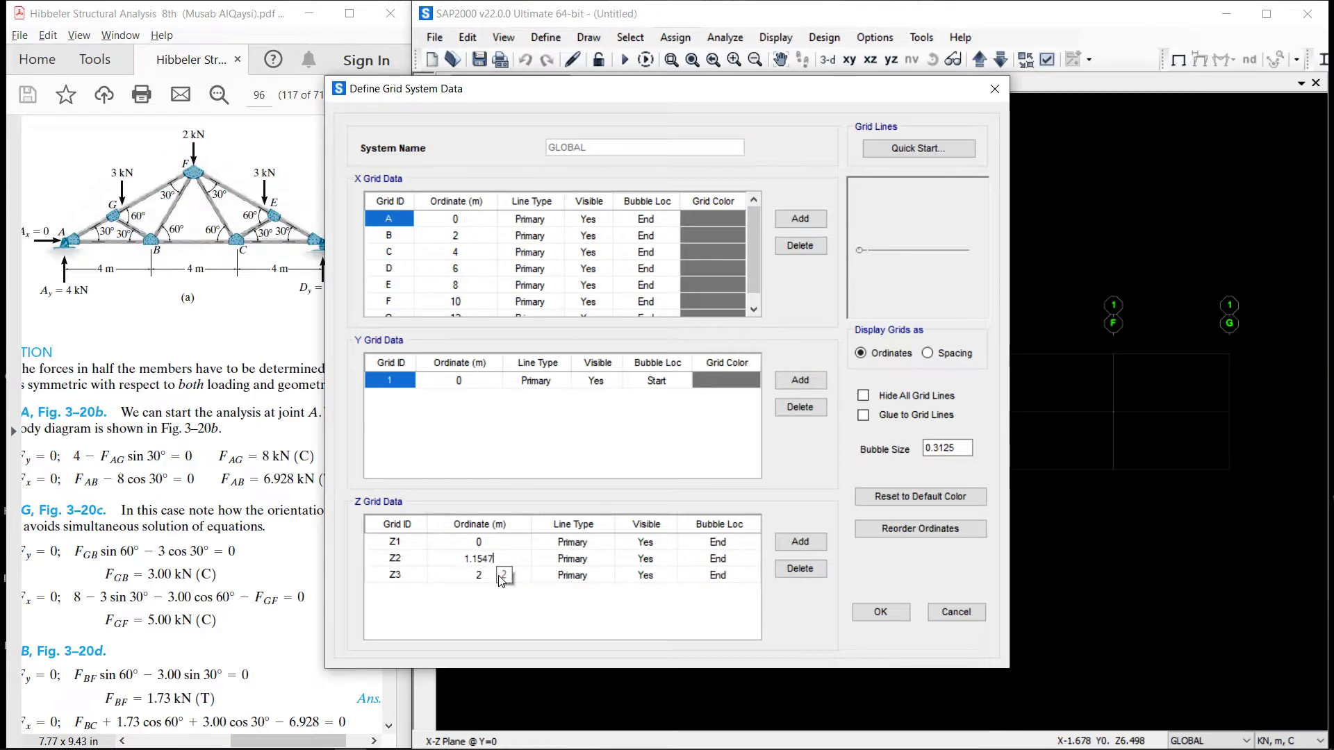
Set the ordinate of grid line Z3 to 3.4647 m and compare it with the FF' height in the OneNote notes
click(491, 580)
text(3.464)
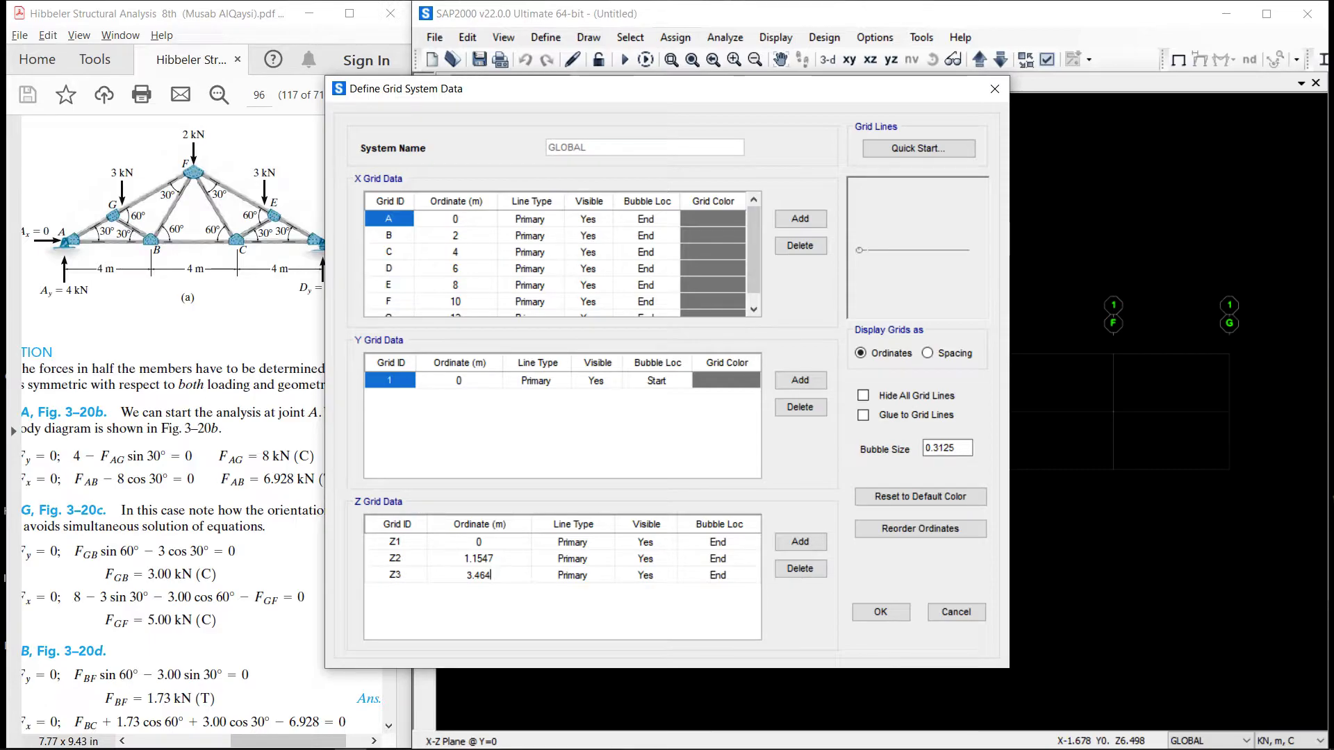
text(7)
mouse_move(483, 749)
click(382, 735)
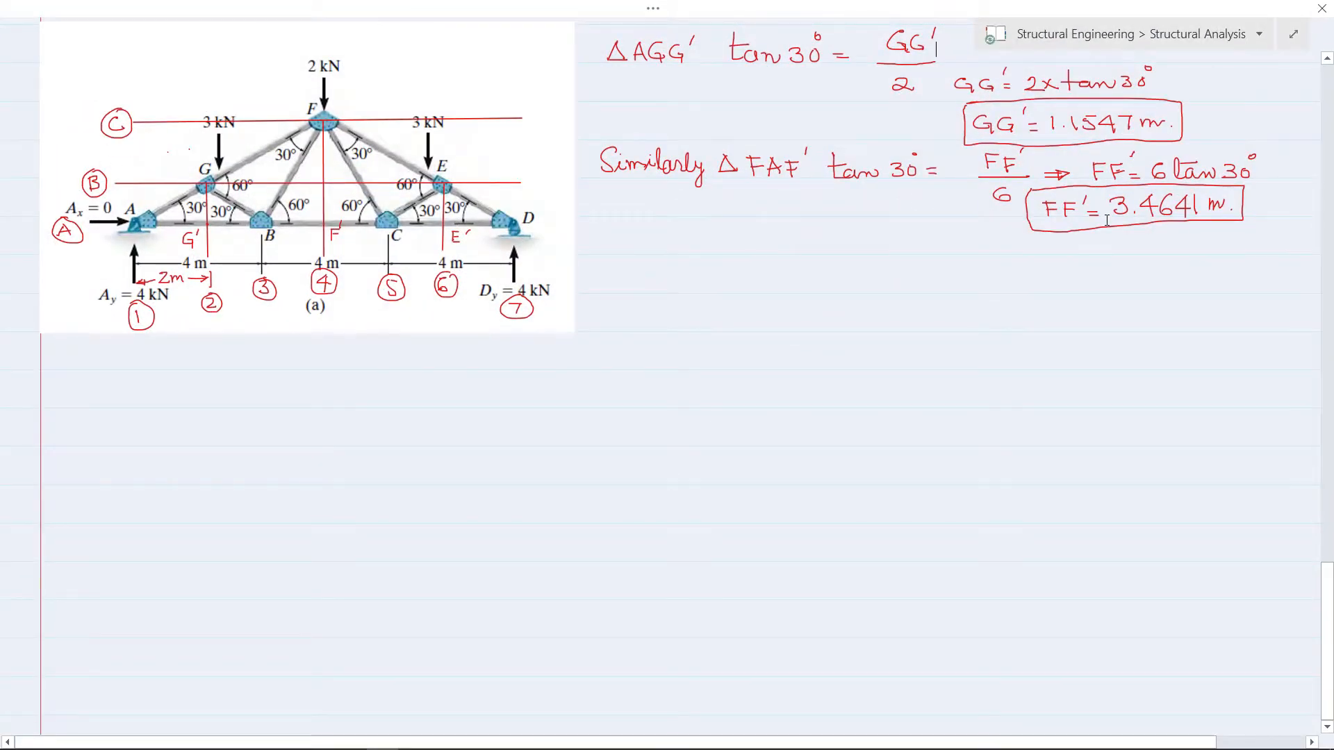
click(1285, 15)
click(1240, 13)
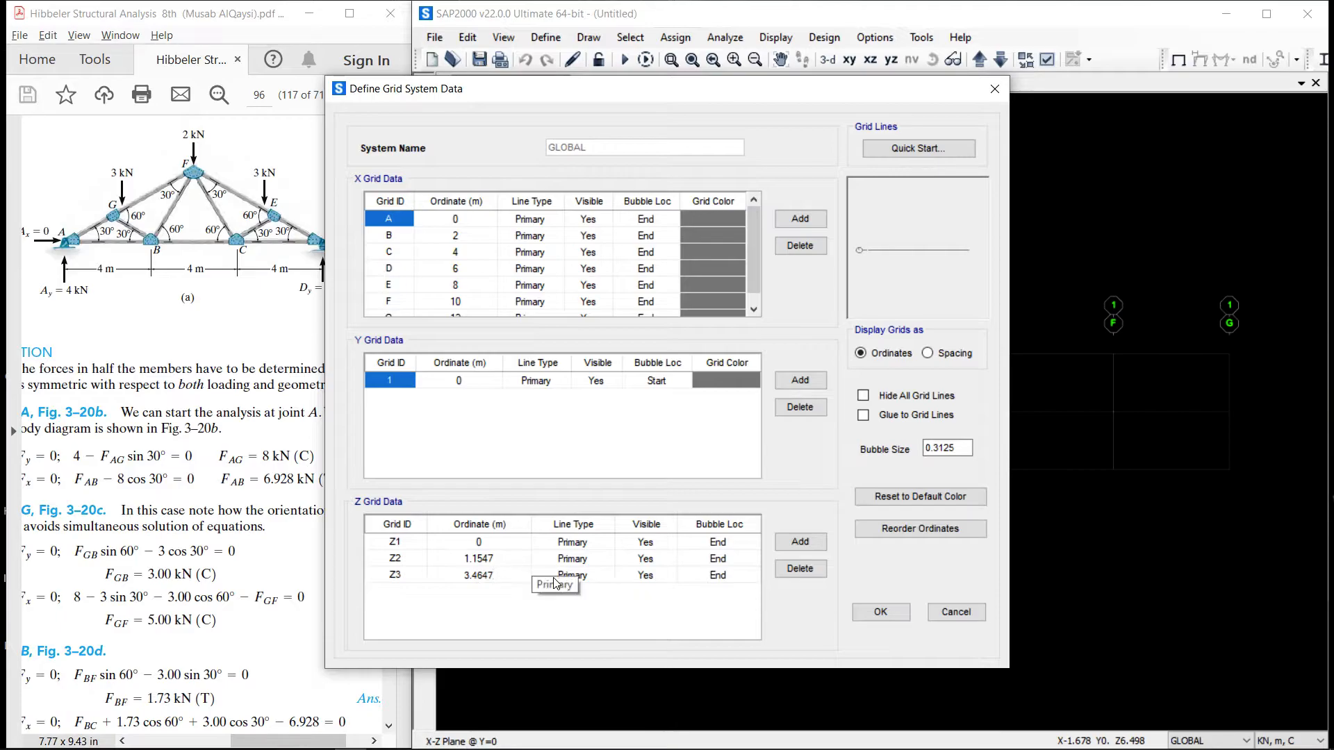
Correct the Z3 ordinate to 3.4641 m, check it against the OneNote calculation and apply the grid data
key(BackSpace)
text(1)
mouse_move(481, 745)
click(382, 736)
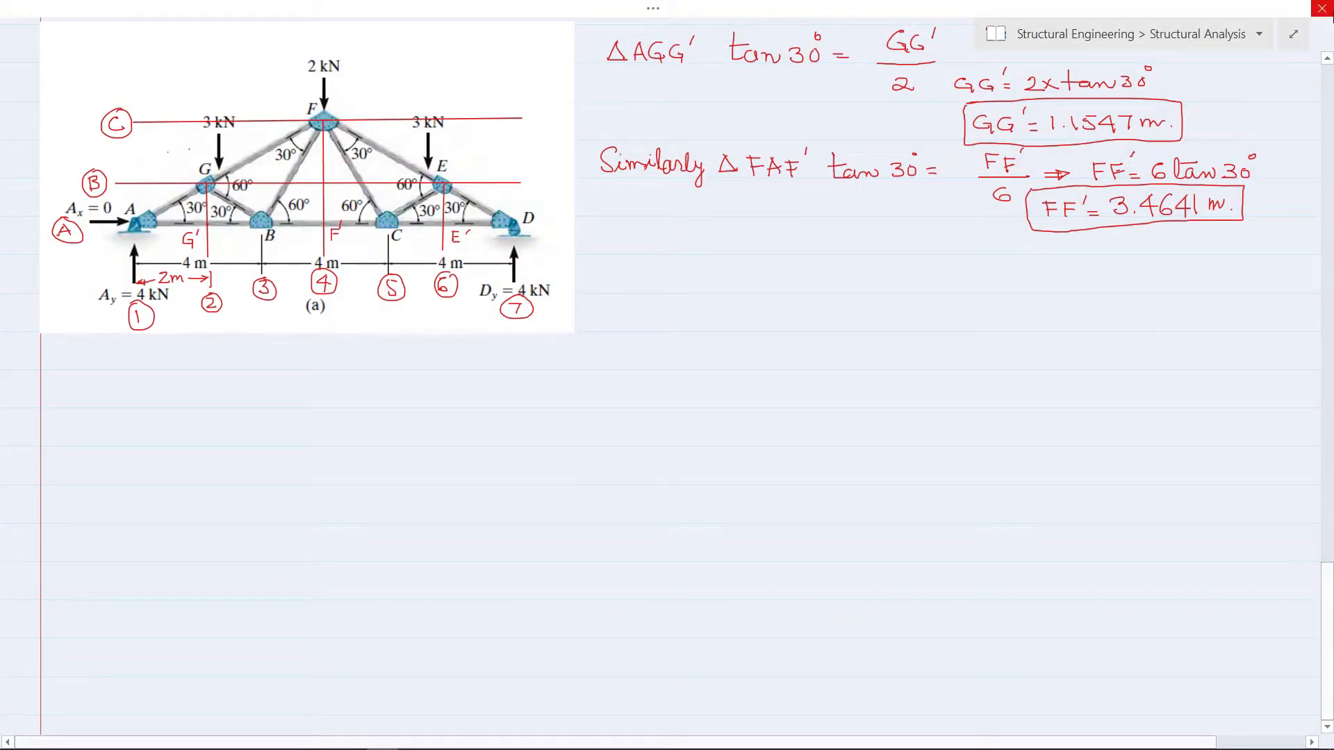
mouse_move(823, 8)
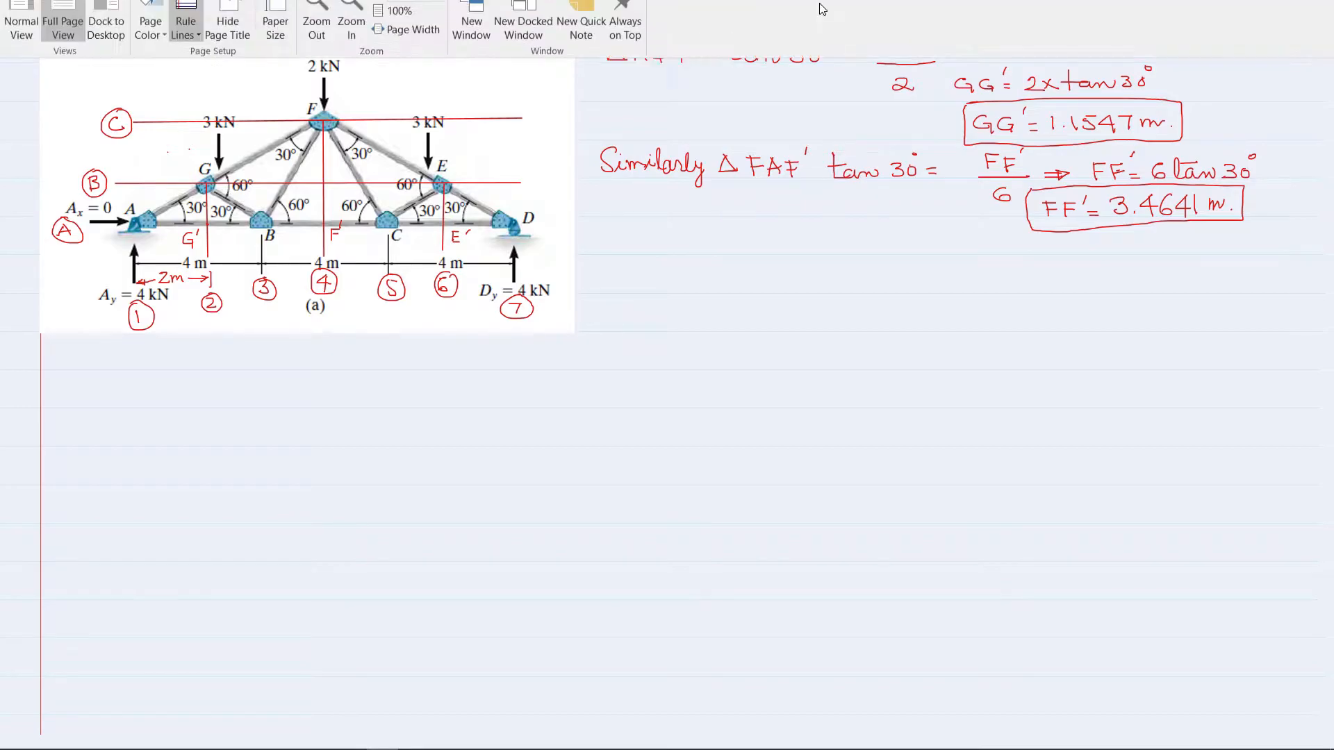
click(1247, 9)
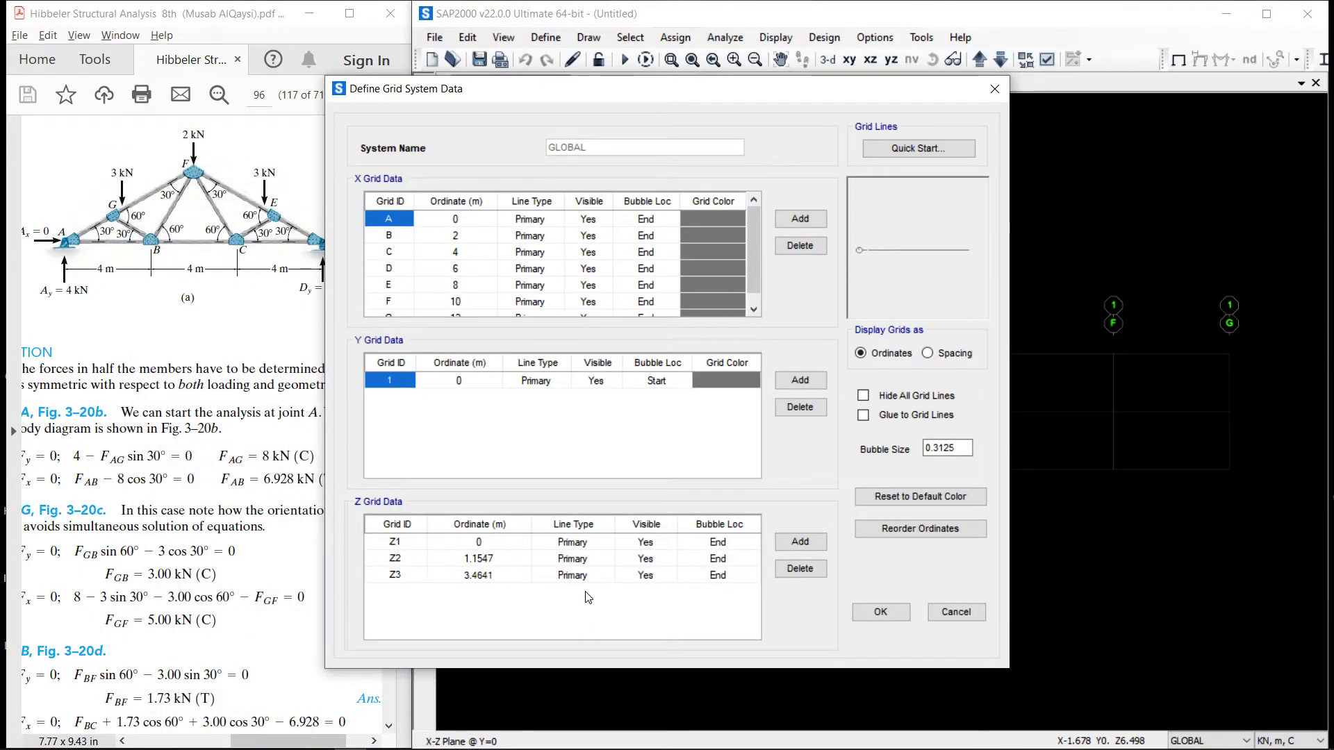
click(881, 612)
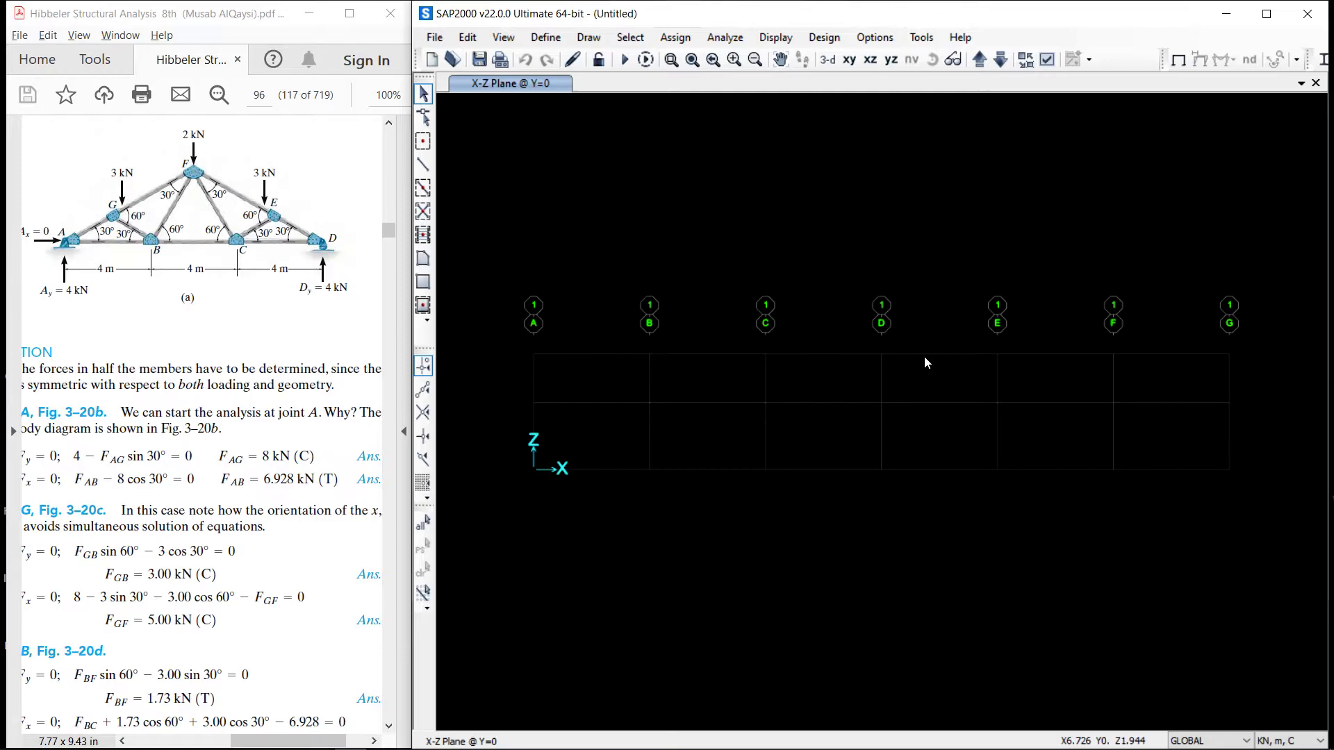
Reopen the GLOBAL grid data, re-enter 3.4641 m as the Z3 ordinate after consulting the OneNote notes, and apply the grid changes
right_click(883, 183)
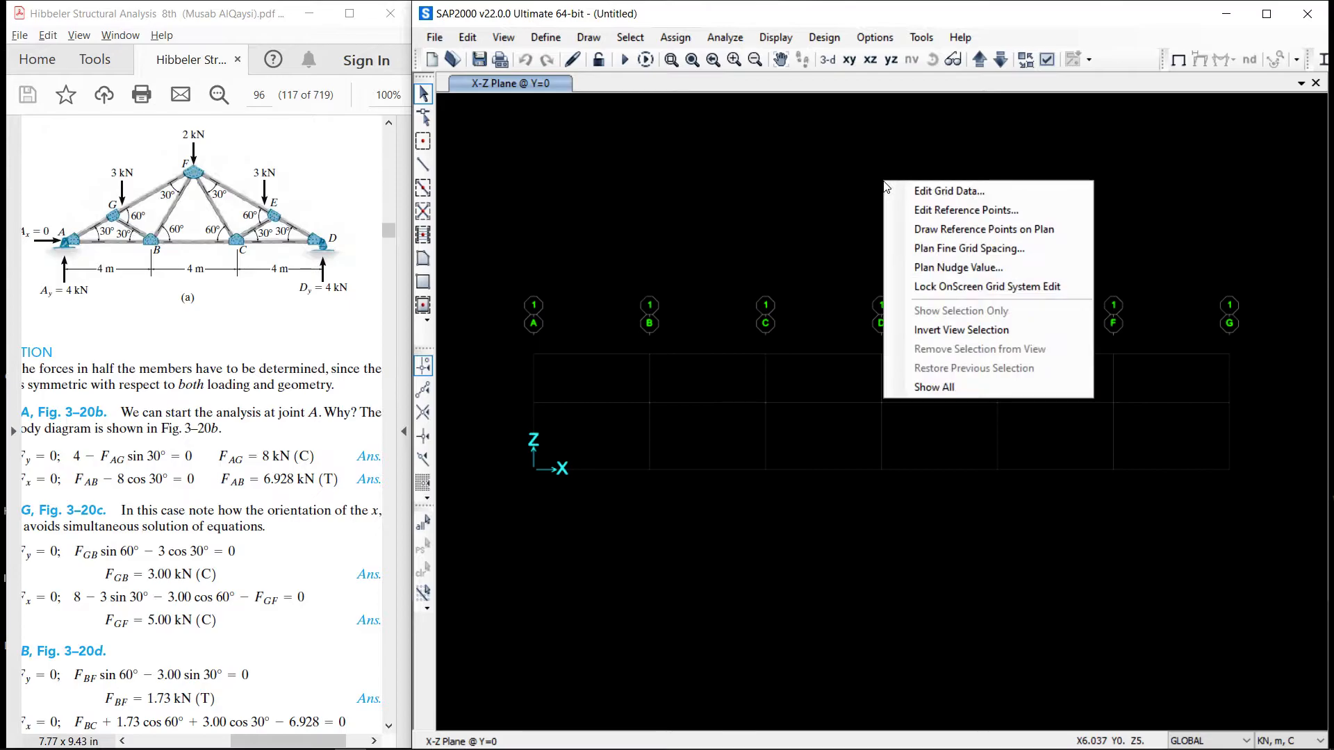
click(918, 191)
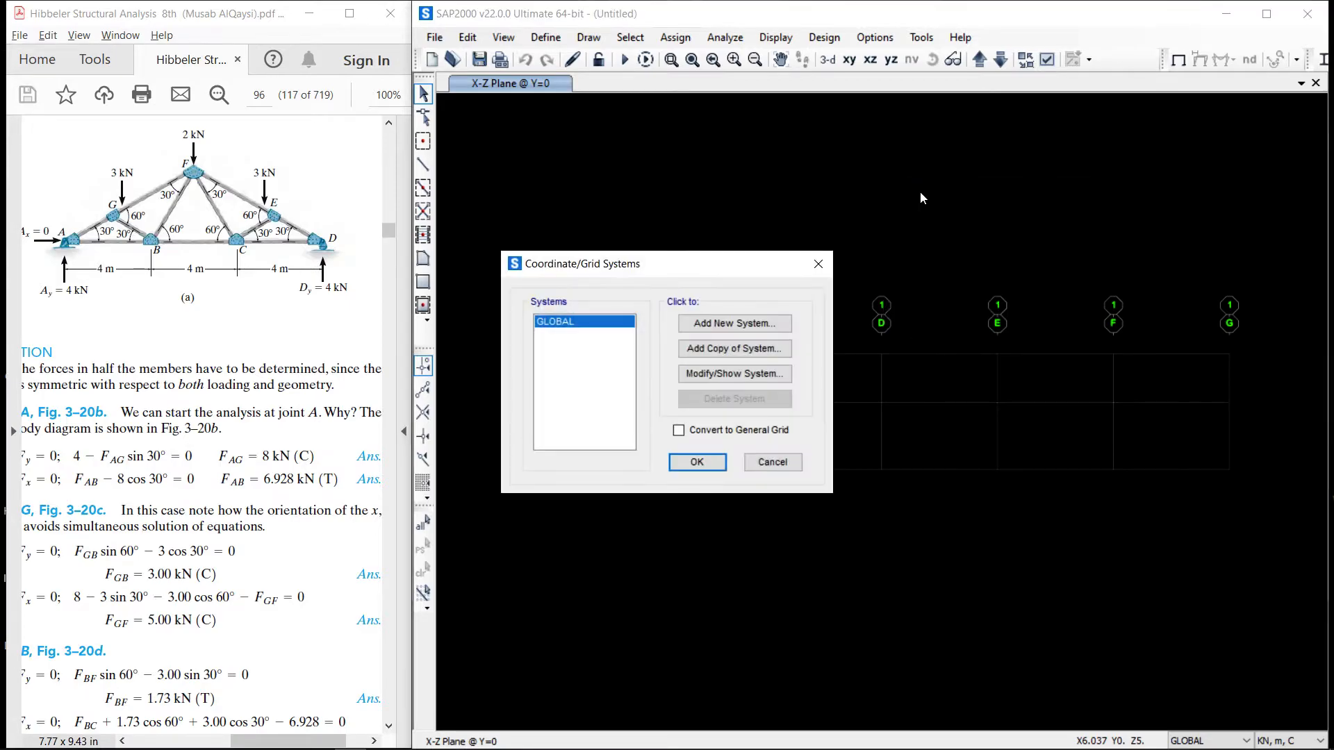
click(693, 378)
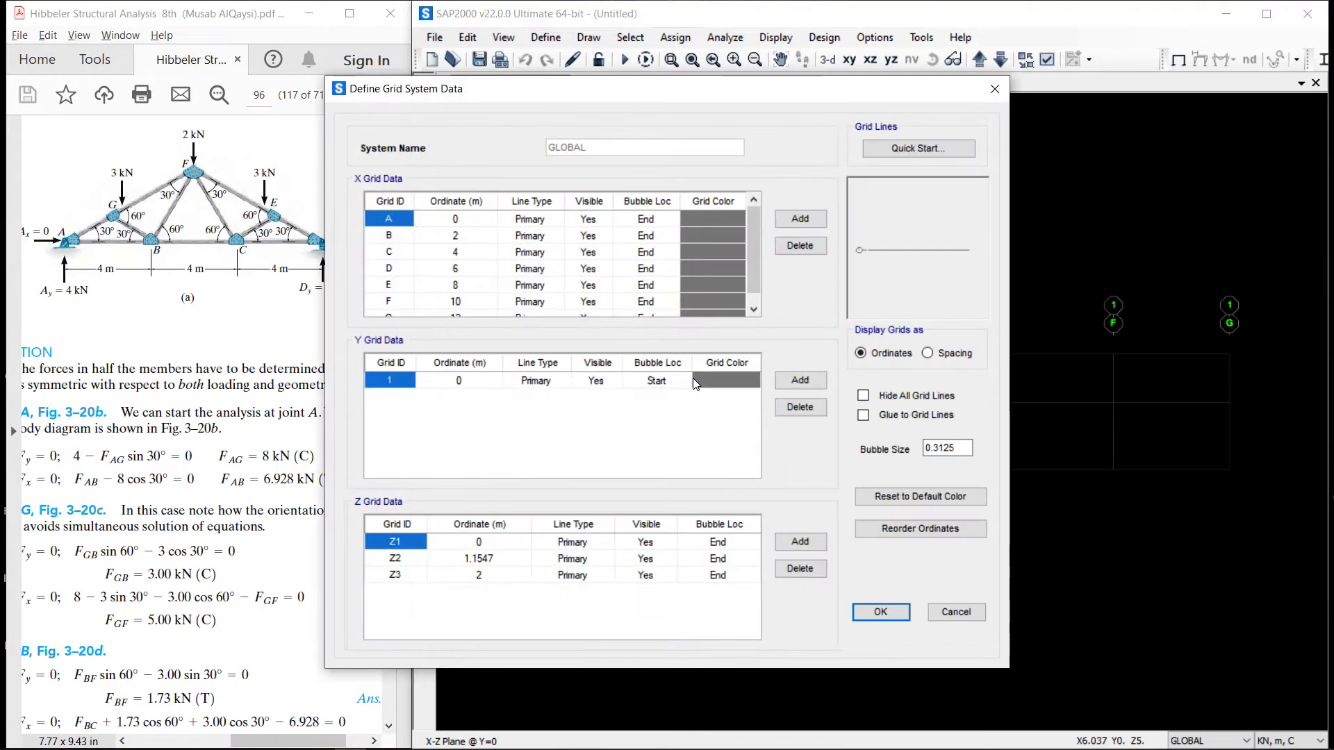
click(488, 578)
click(490, 577)
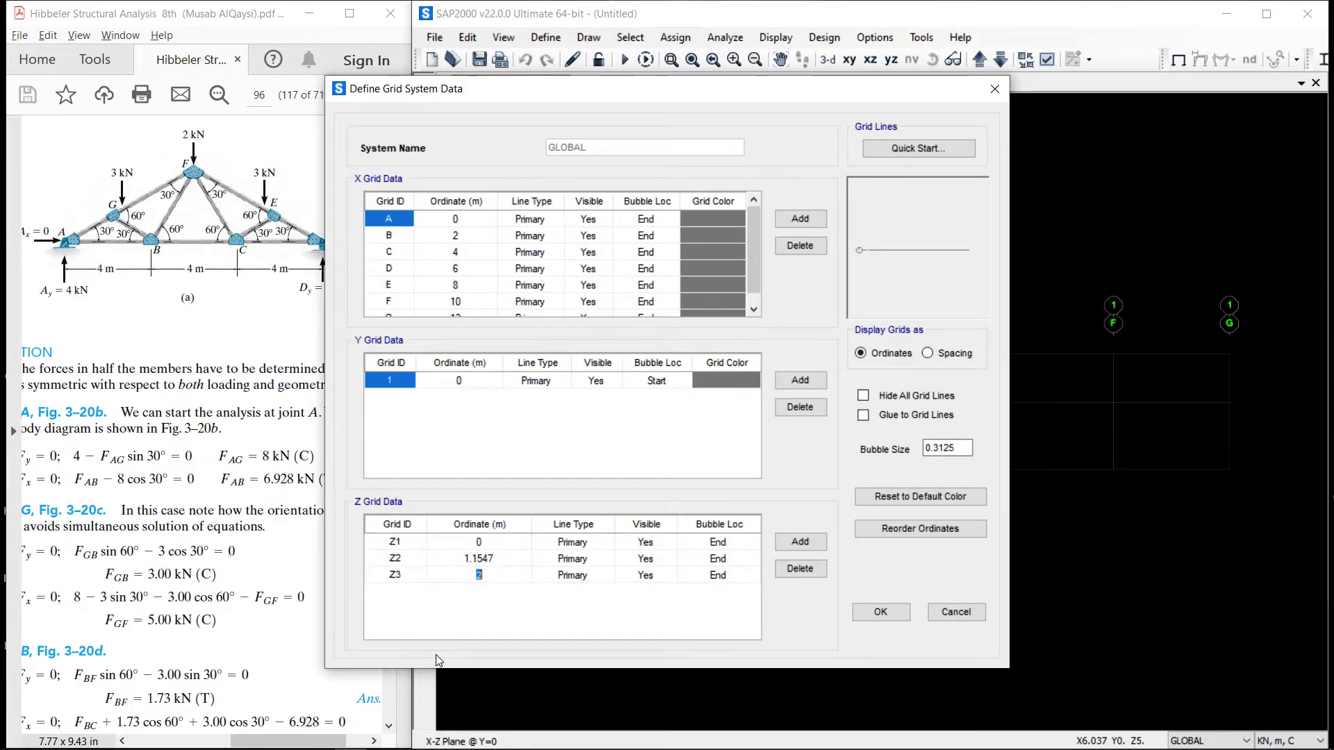
mouse_move(417, 749)
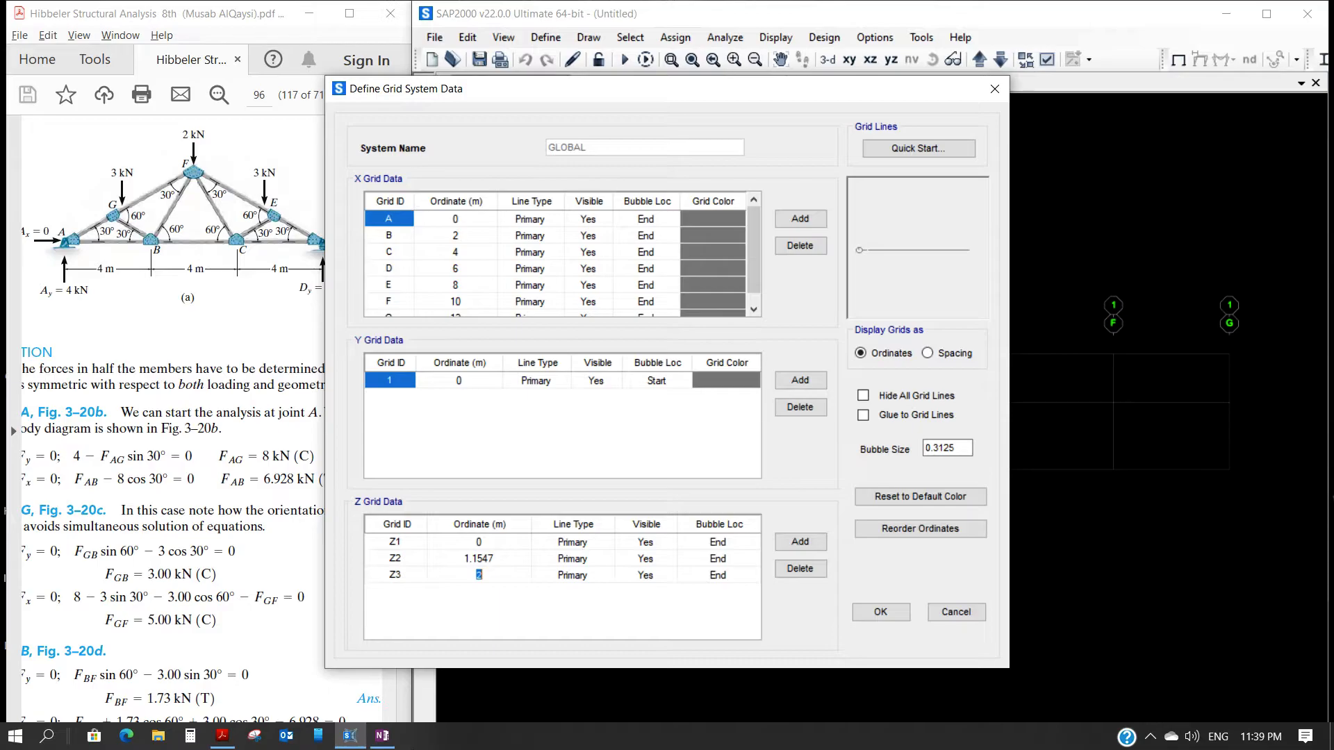
click(383, 738)
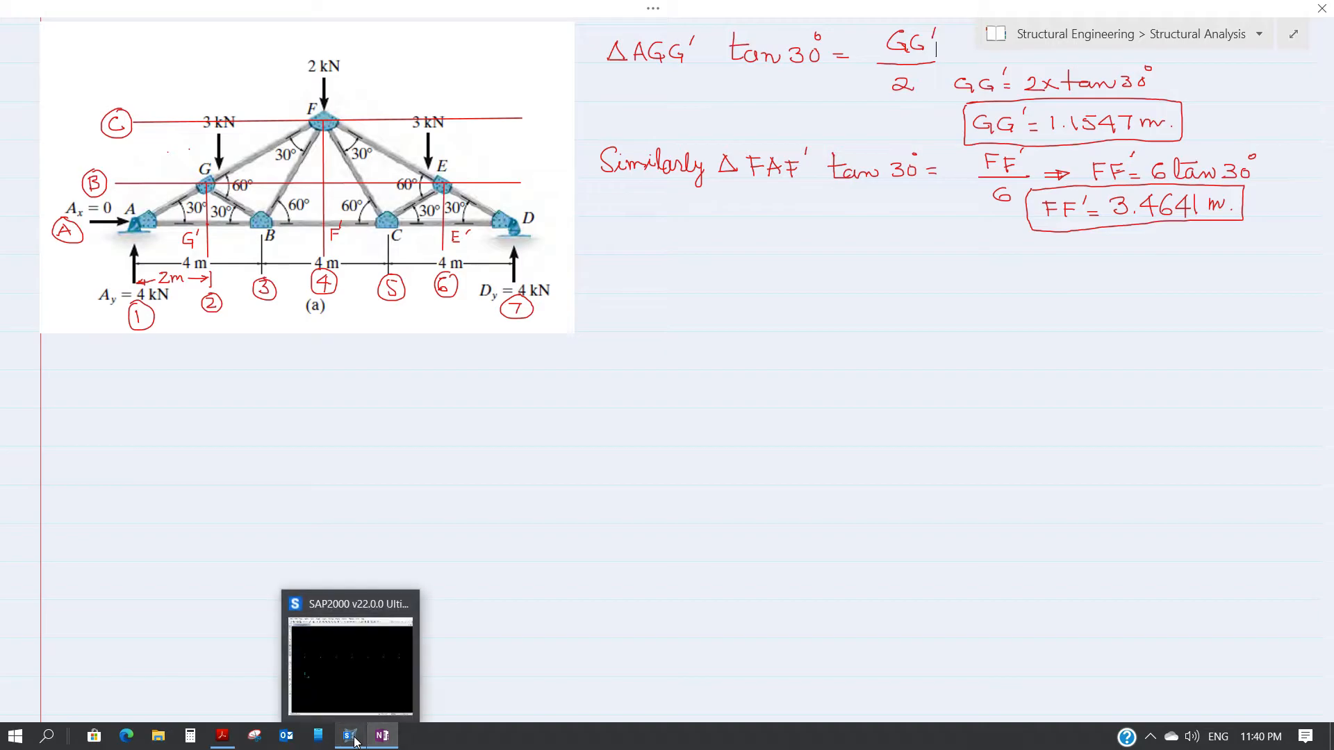
click(350, 736)
text(3)
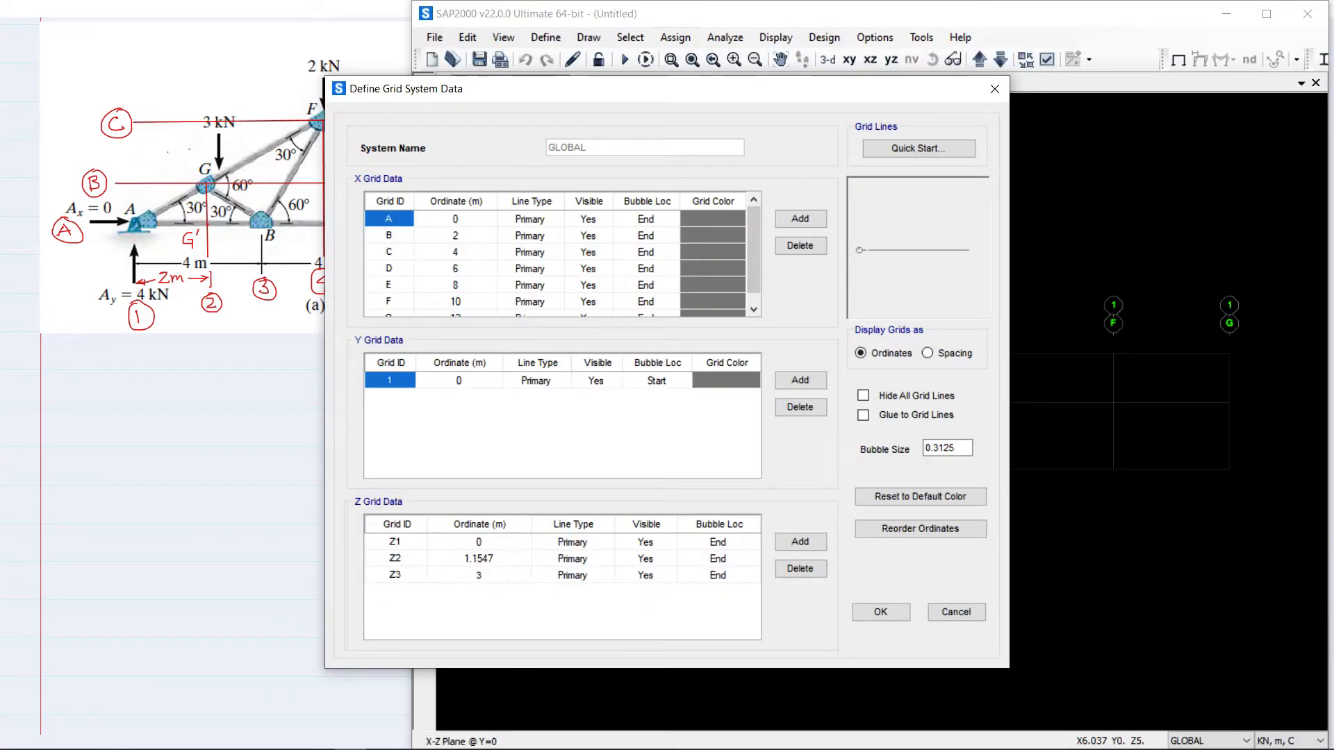
text(.4641)
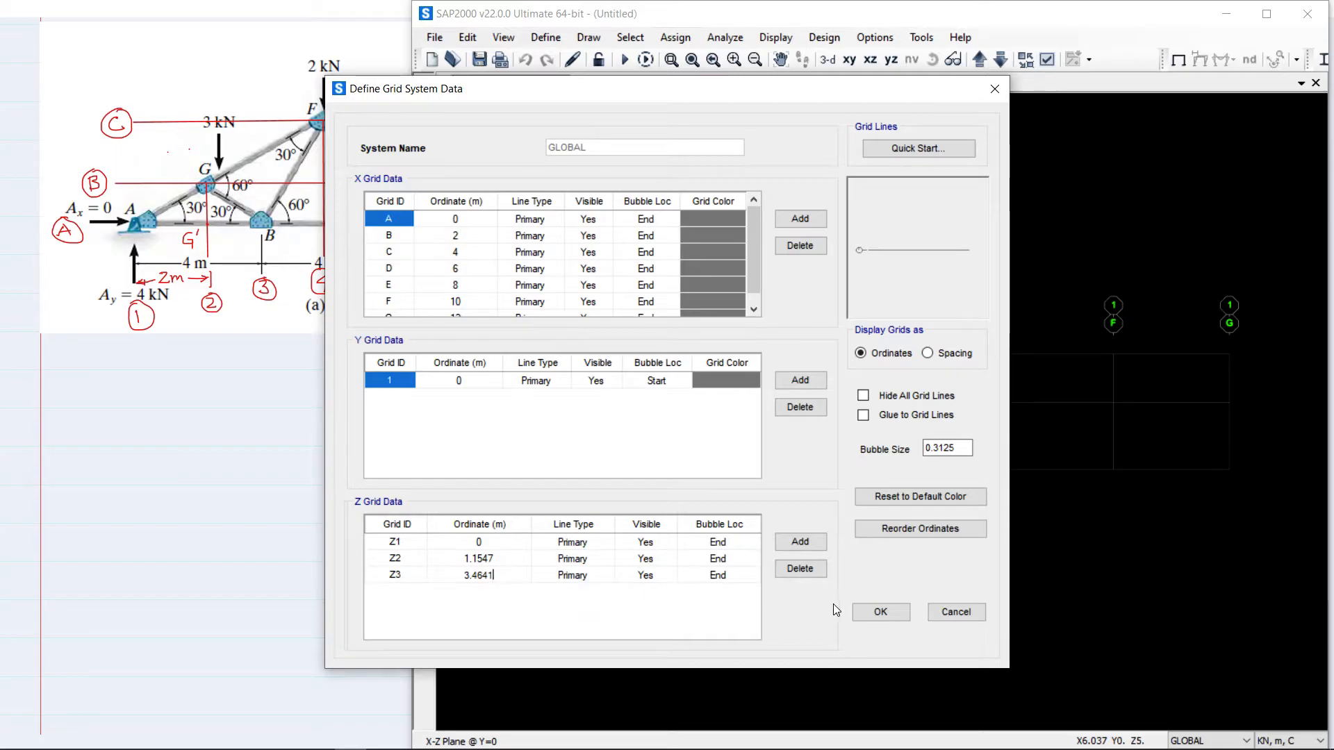
click(877, 613)
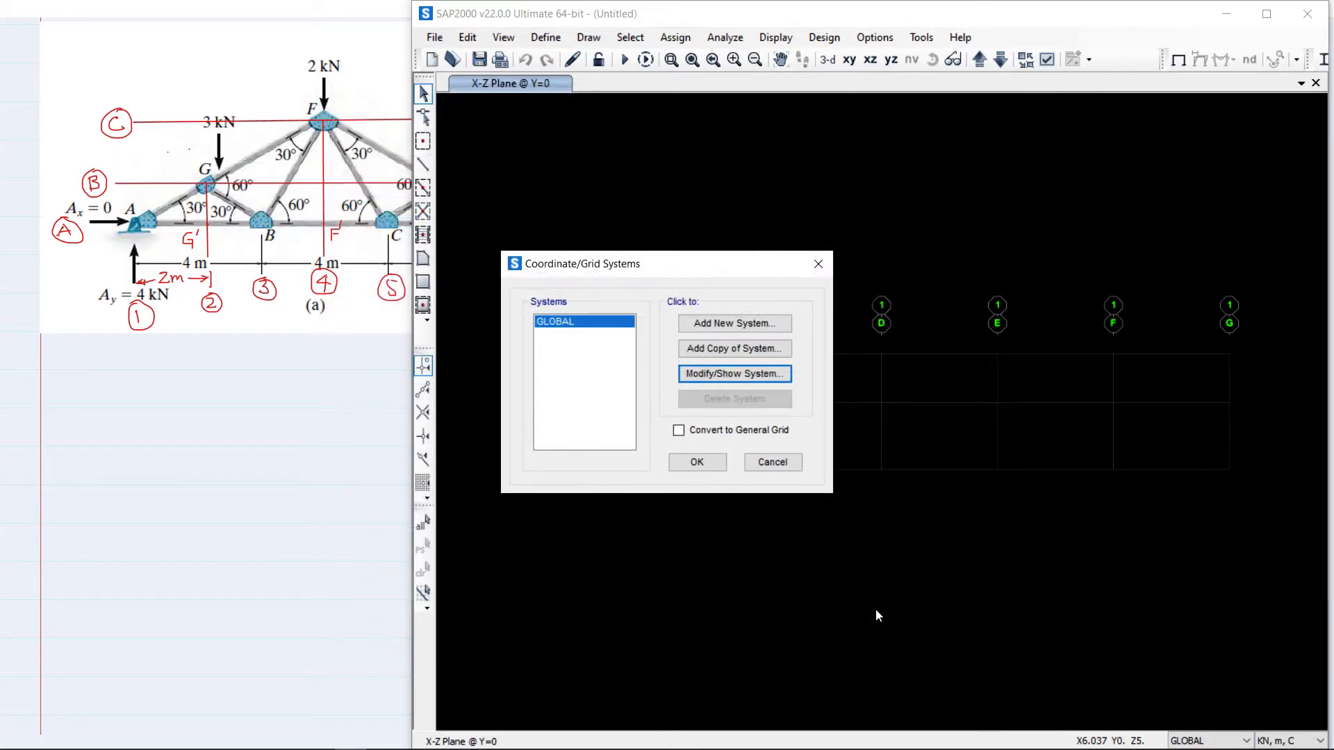
click(690, 462)
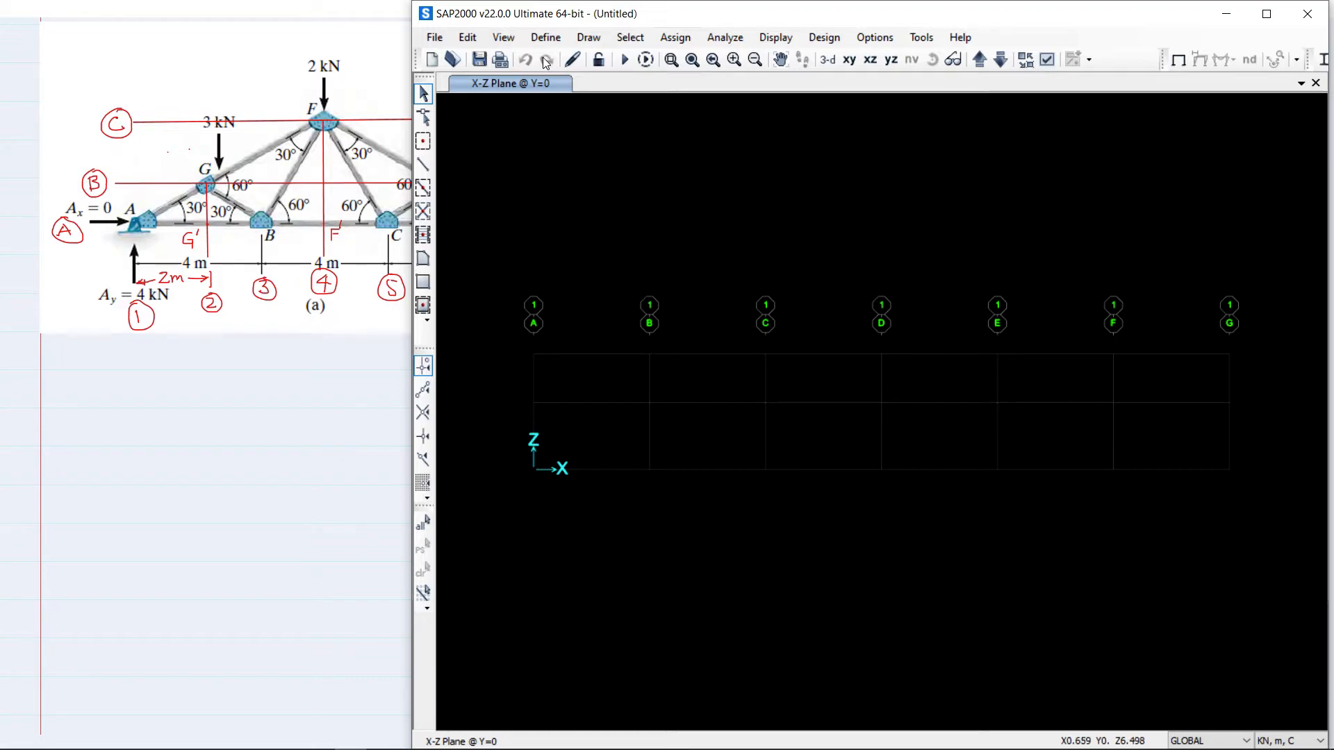
right_click(652, 147)
click(678, 157)
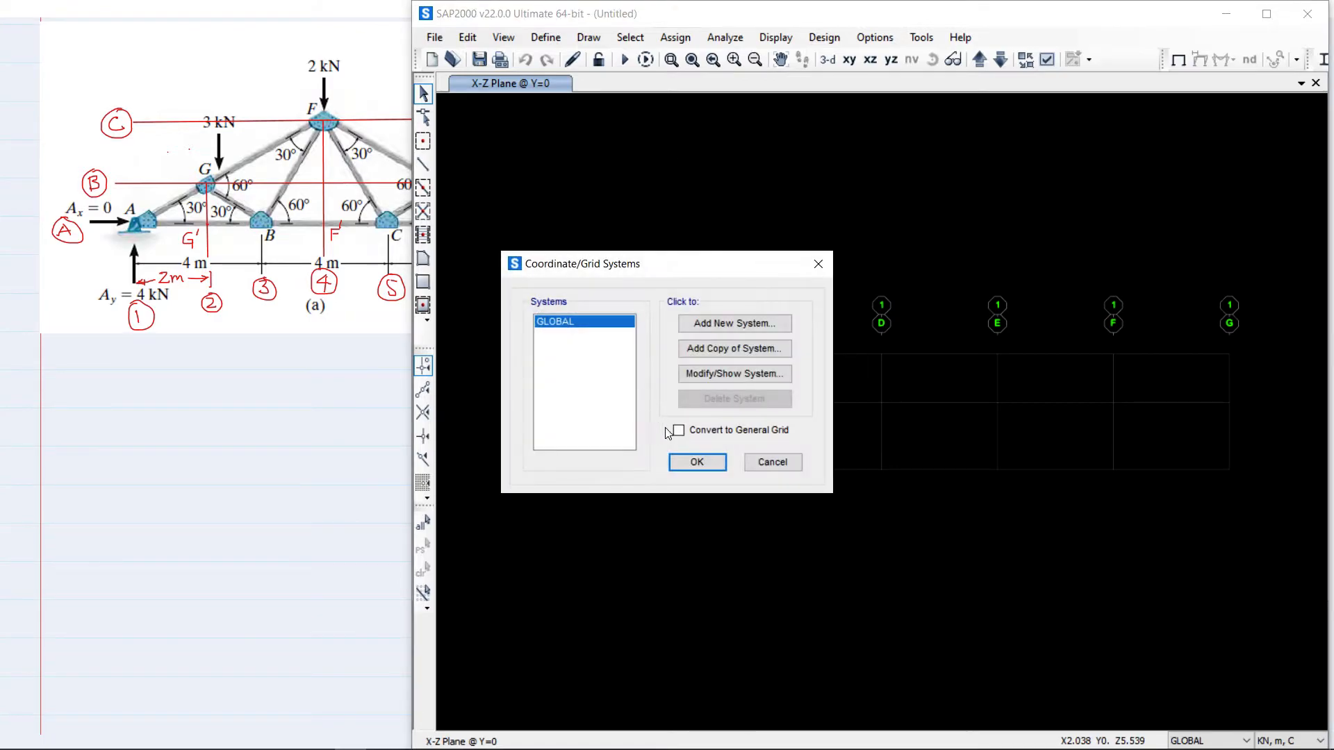
click(690, 462)
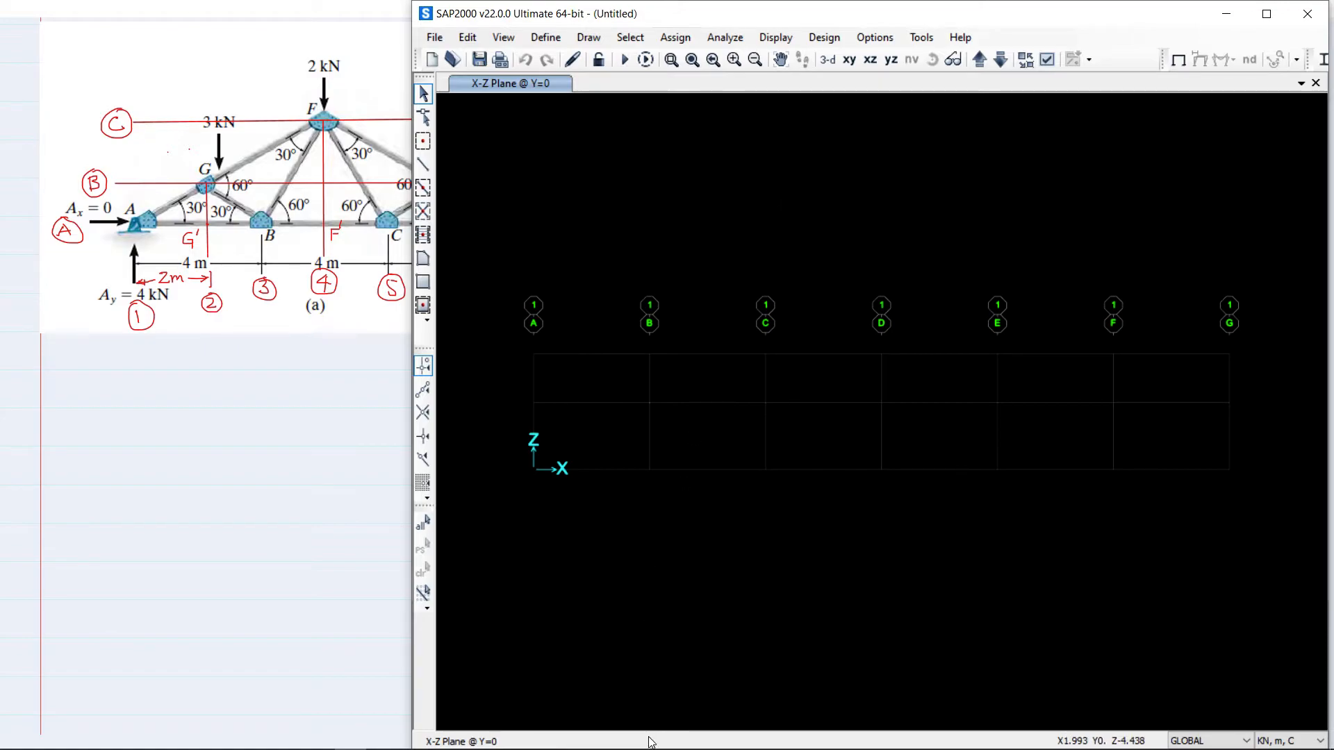
Reopen the GLOBAL grid data, review the X ordinates, set the Z3 ordinate to 3.4641 m and apply the grid changes
right_click(779, 220)
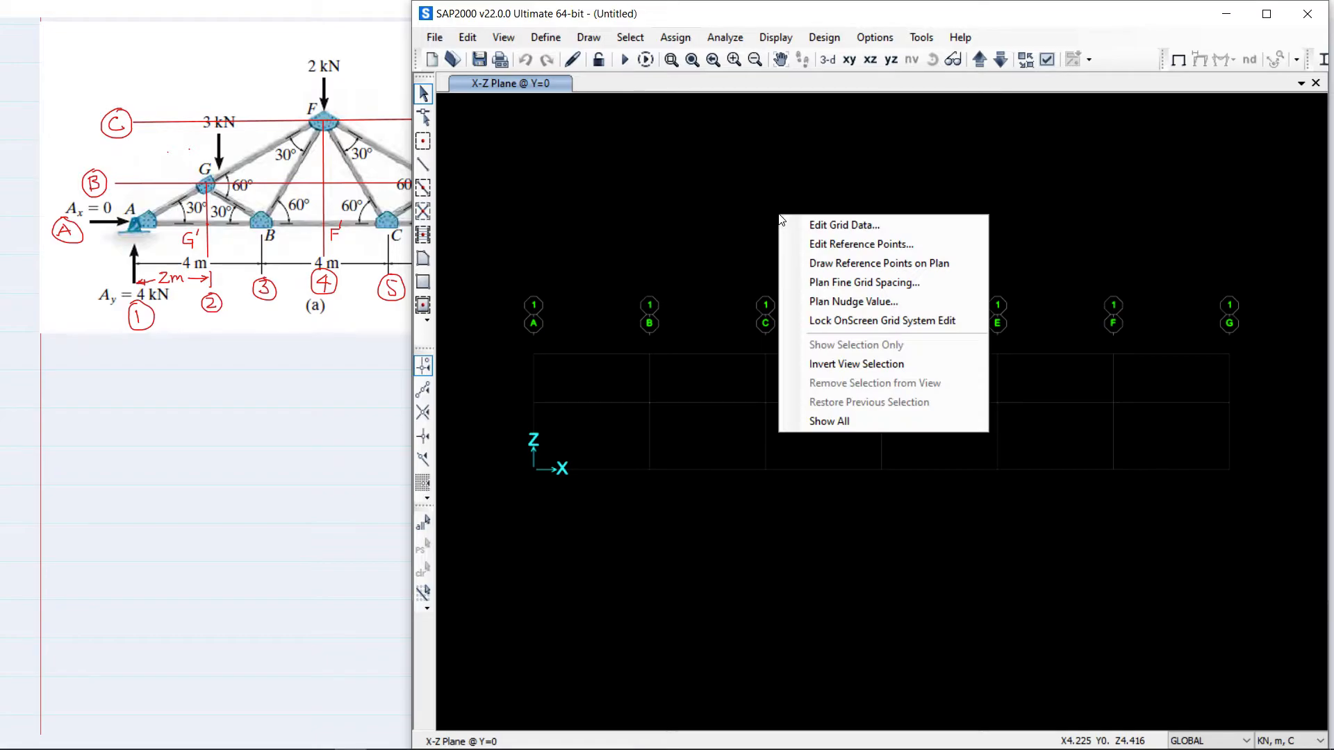
click(816, 224)
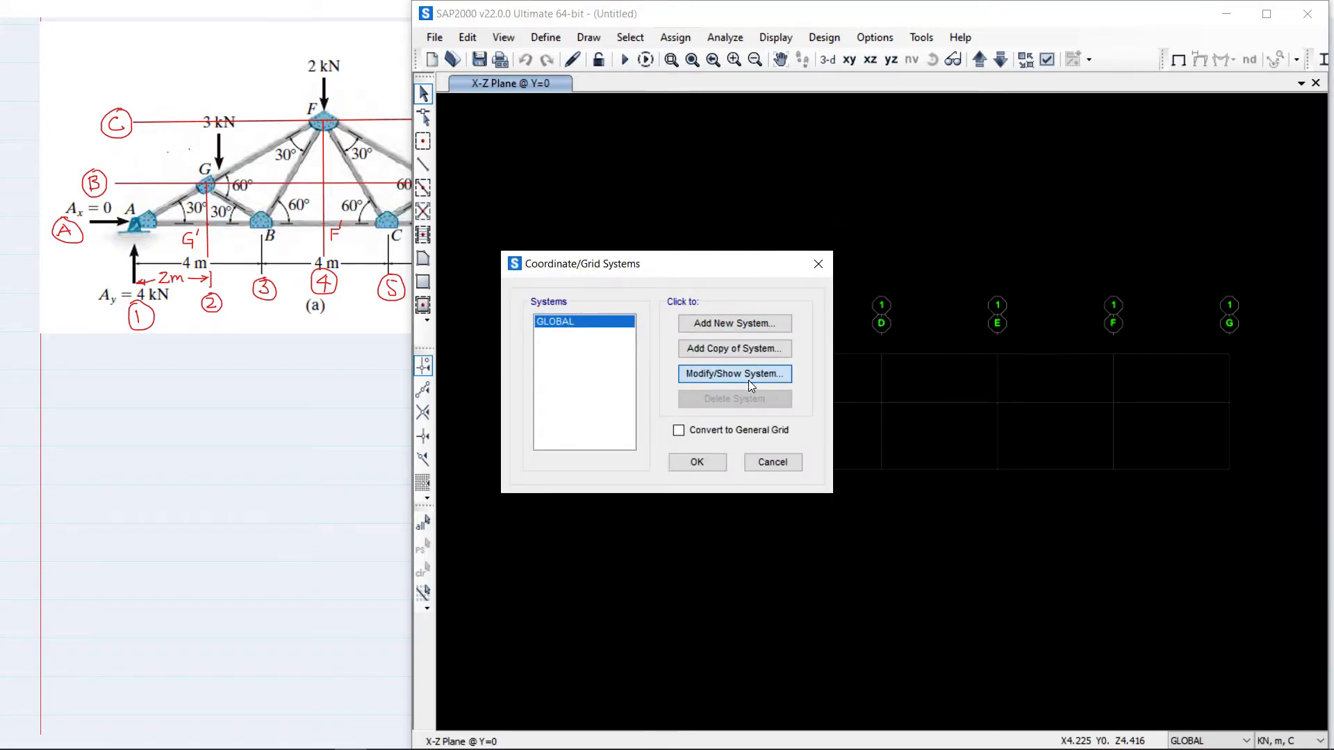
click(748, 375)
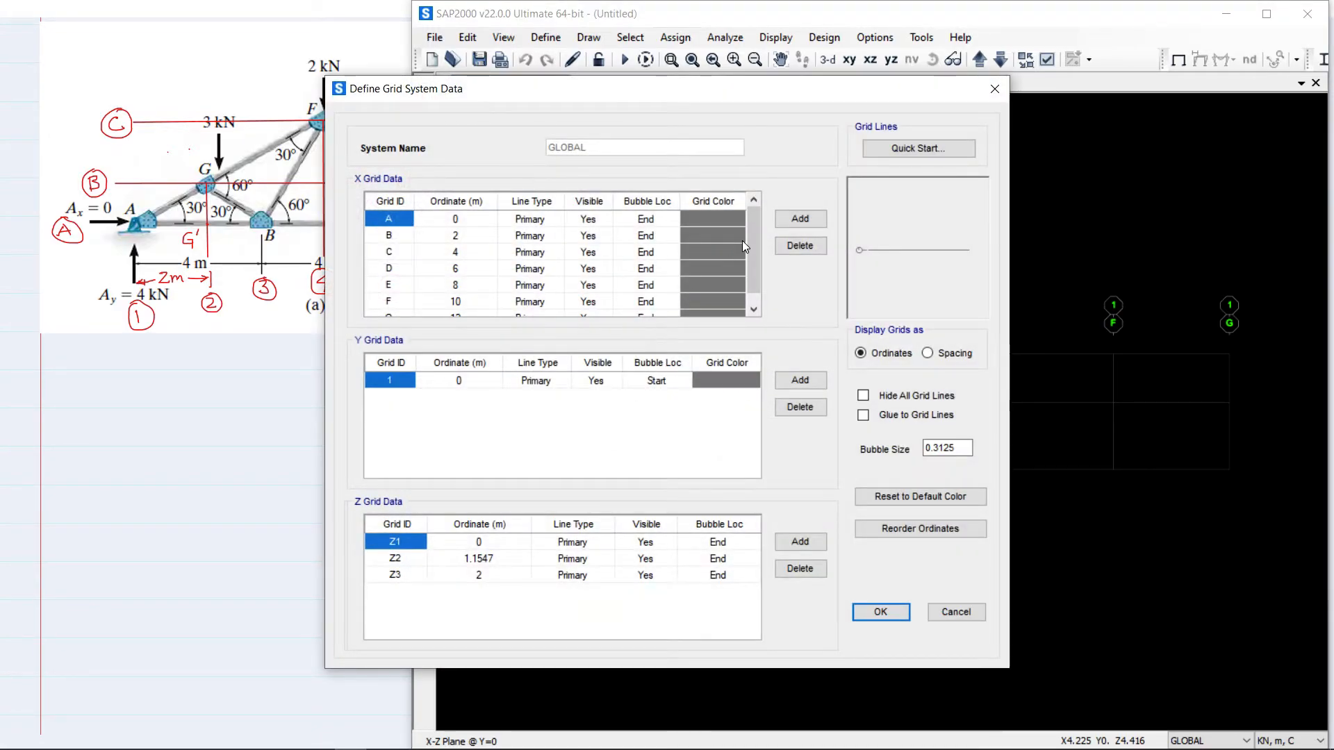
drag(749, 231, 748, 285)
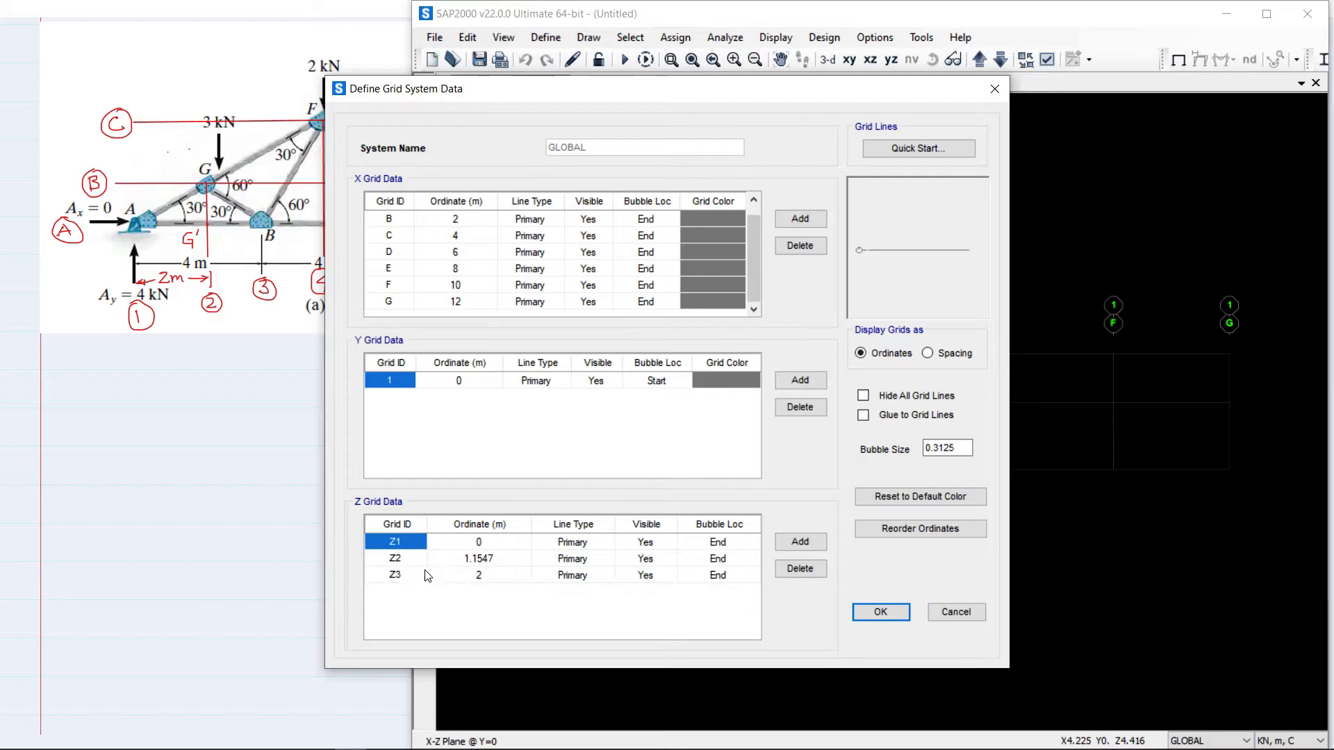
click(485, 577)
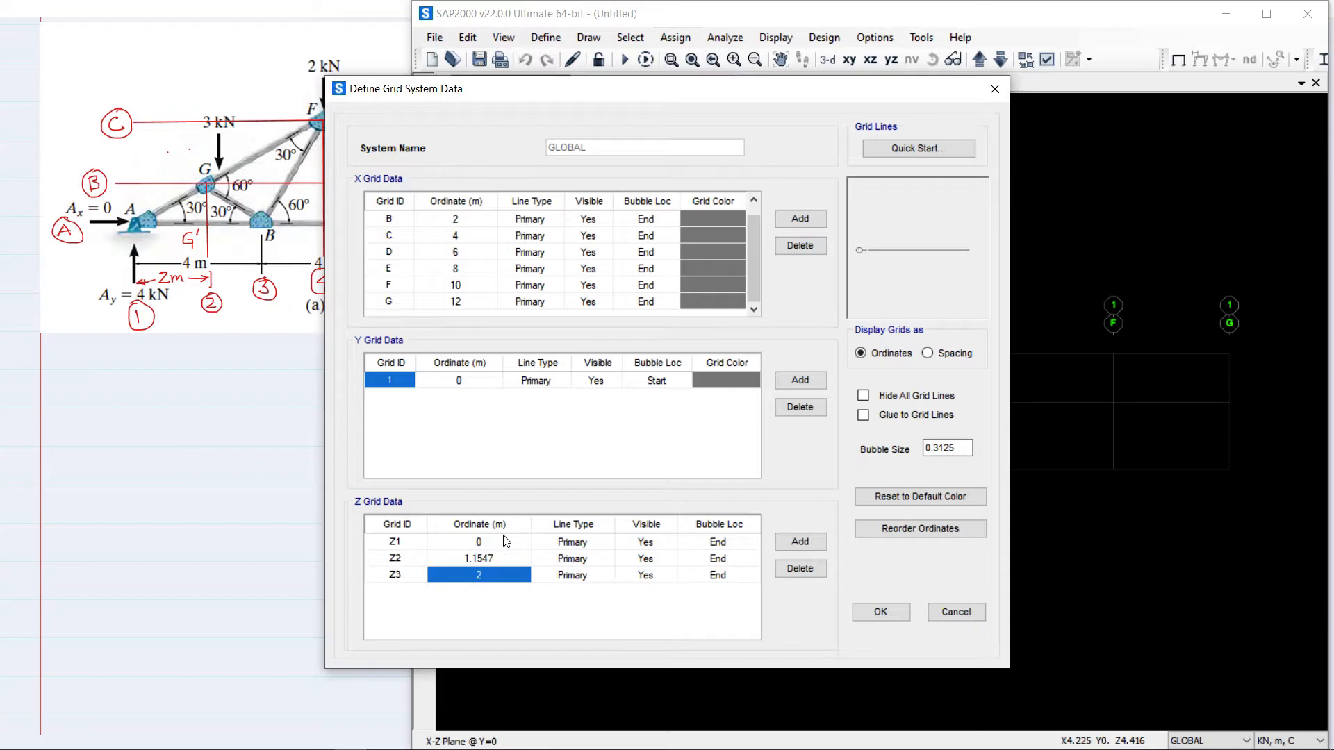
click(493, 573)
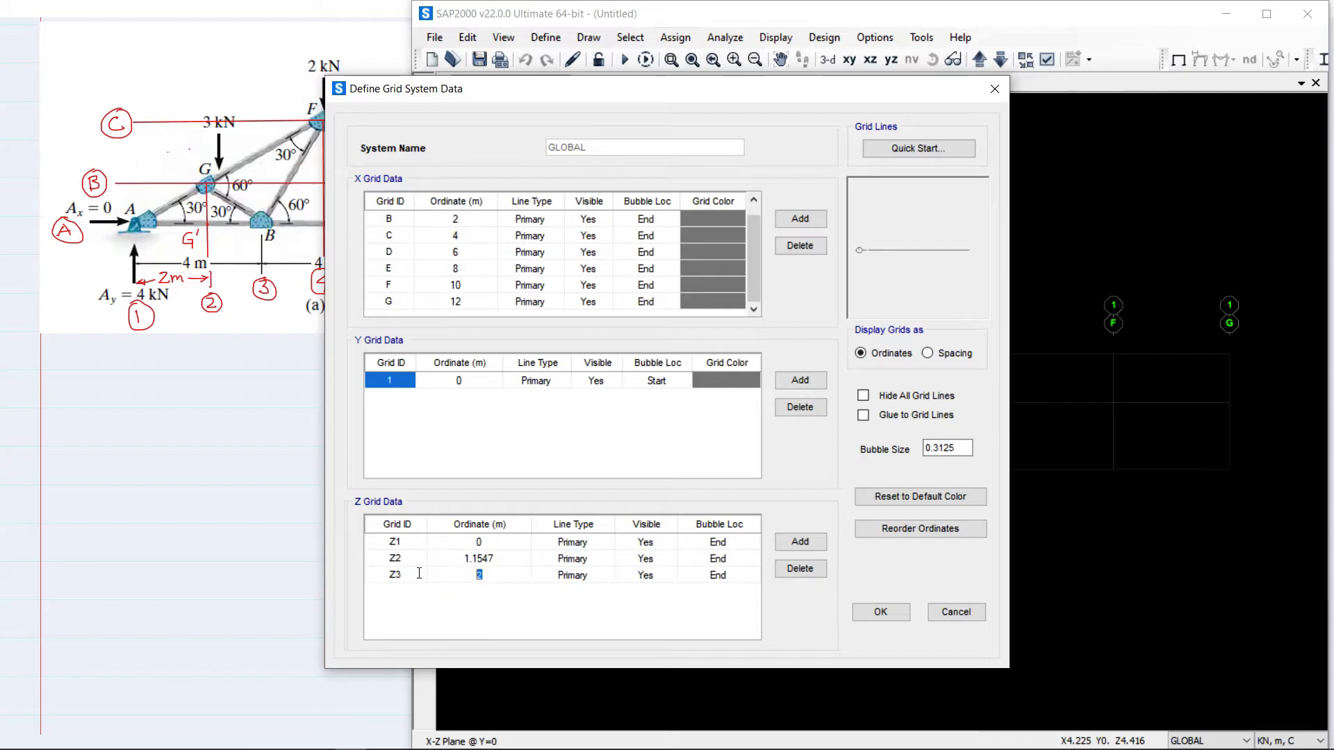
text(3.4641)
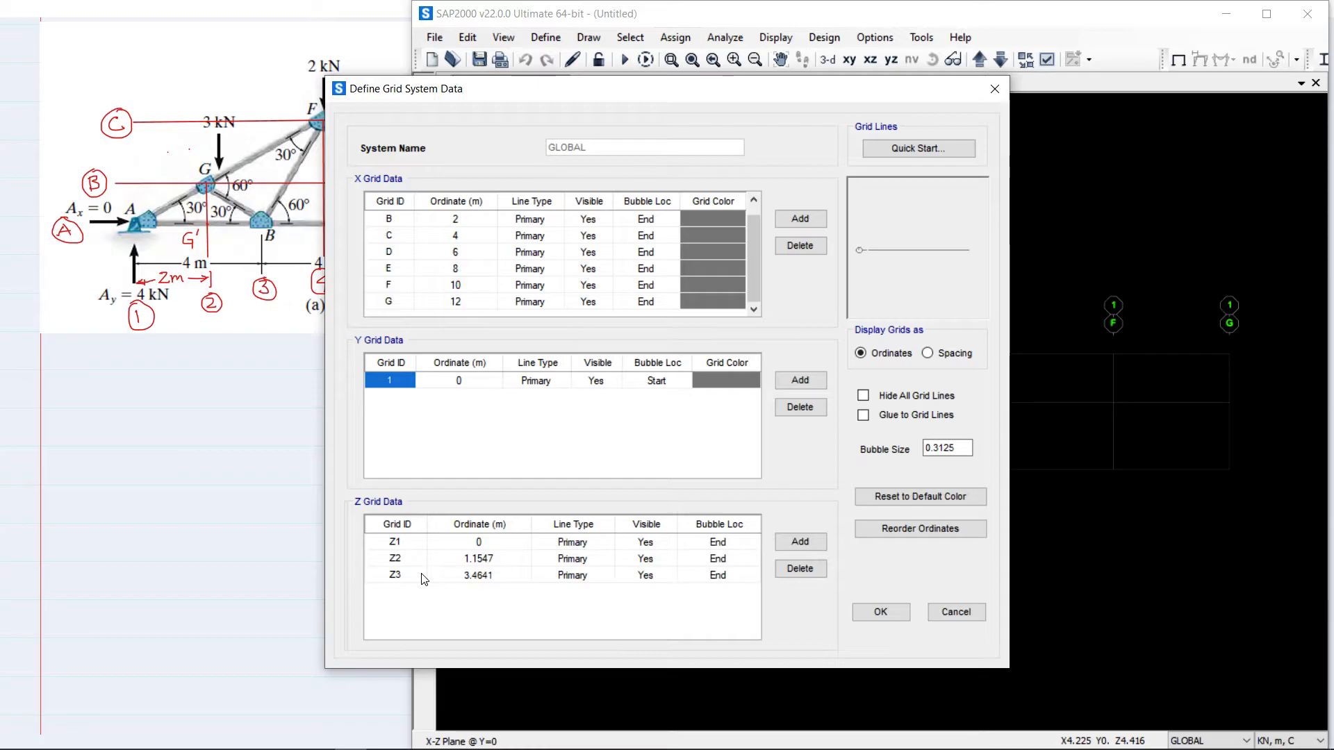
click(500, 558)
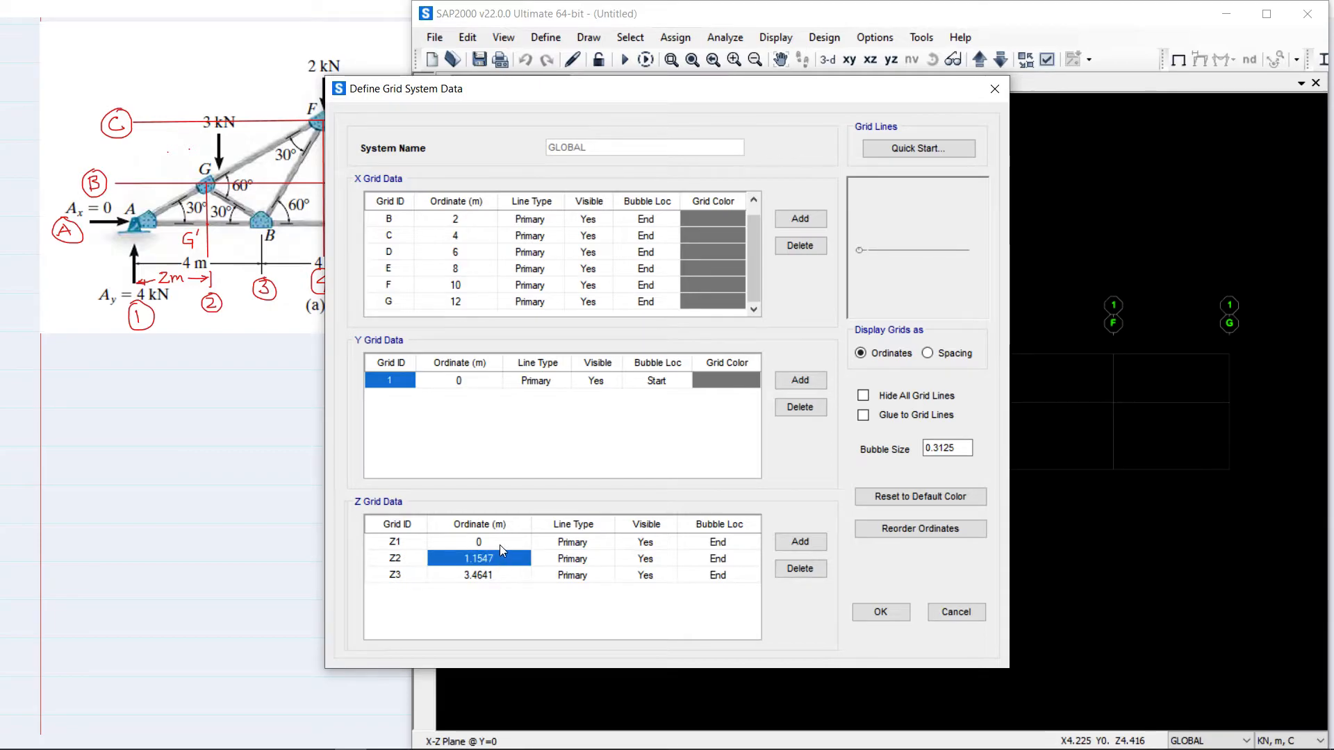
click(499, 543)
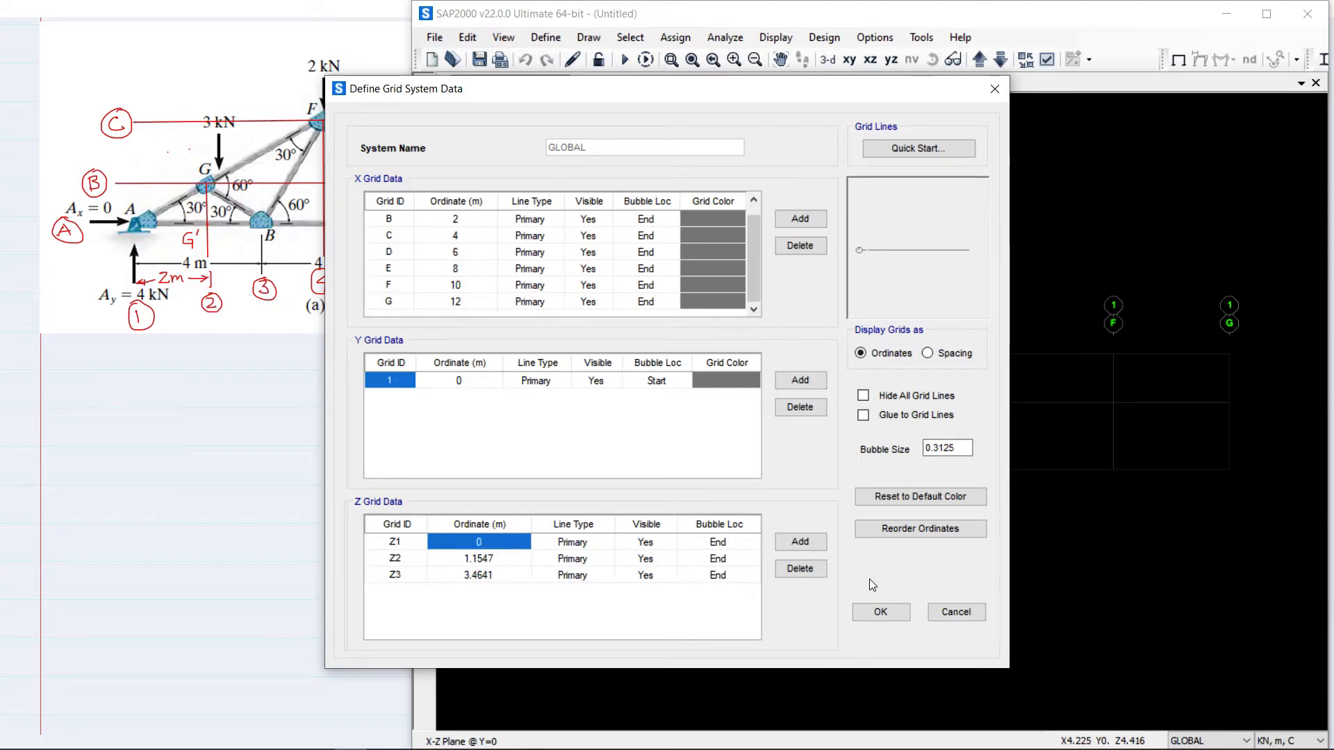
click(879, 612)
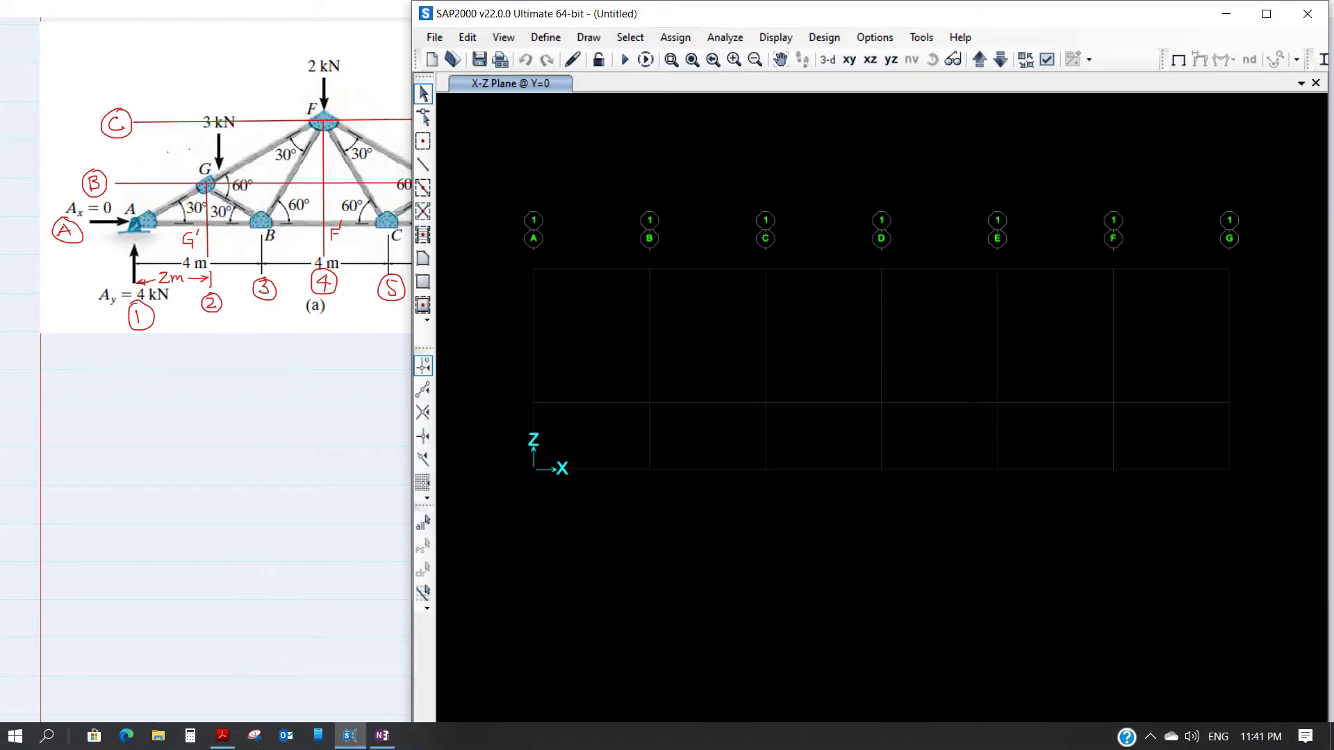
Close the OneNote notes and set the weight per unit volume of the A992Fy50 steel material to 0
click(382, 740)
click(1324, 9)
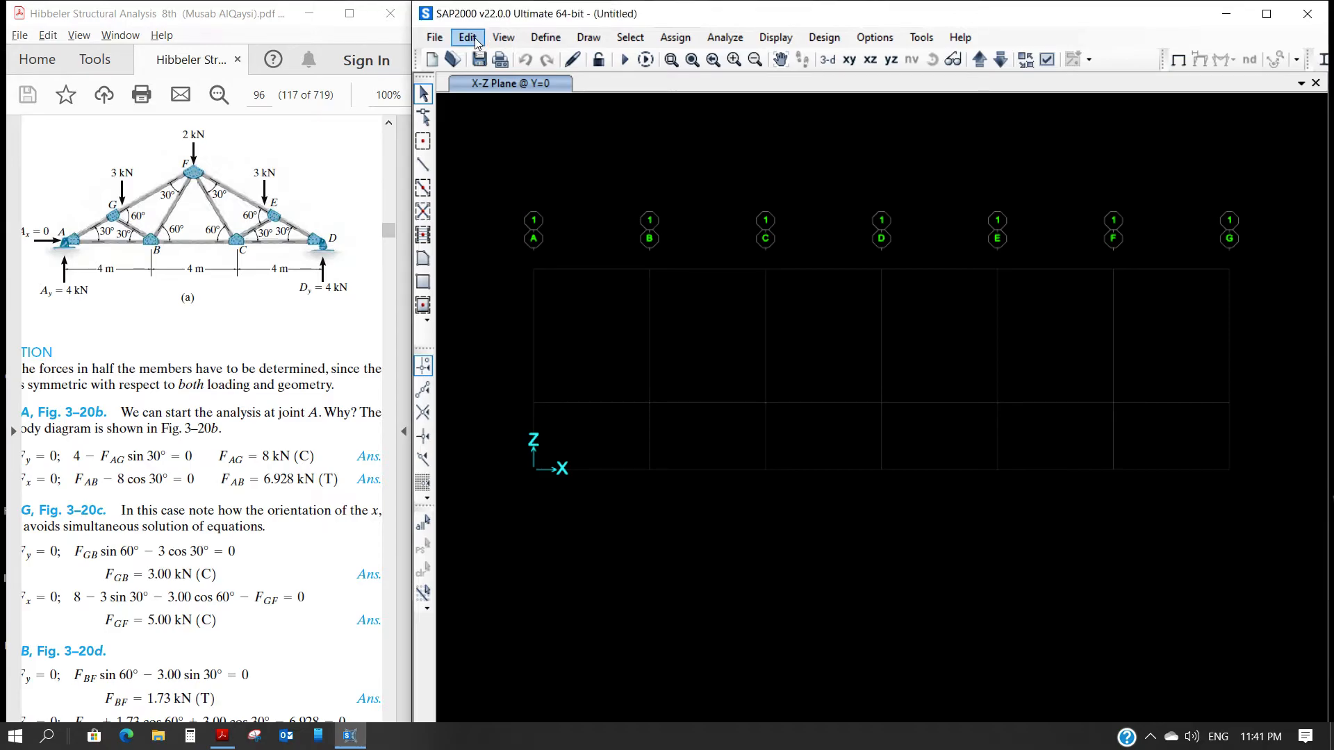
click(547, 37)
click(573, 59)
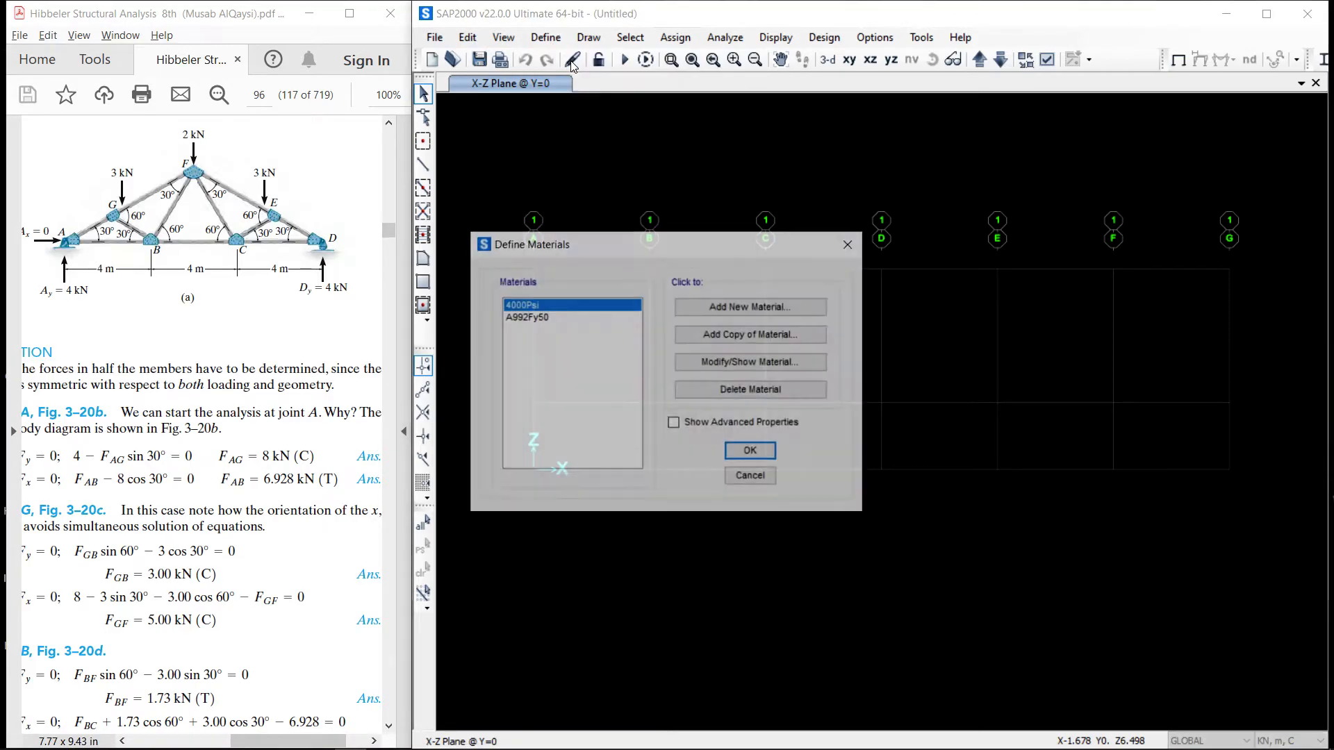
click(541, 319)
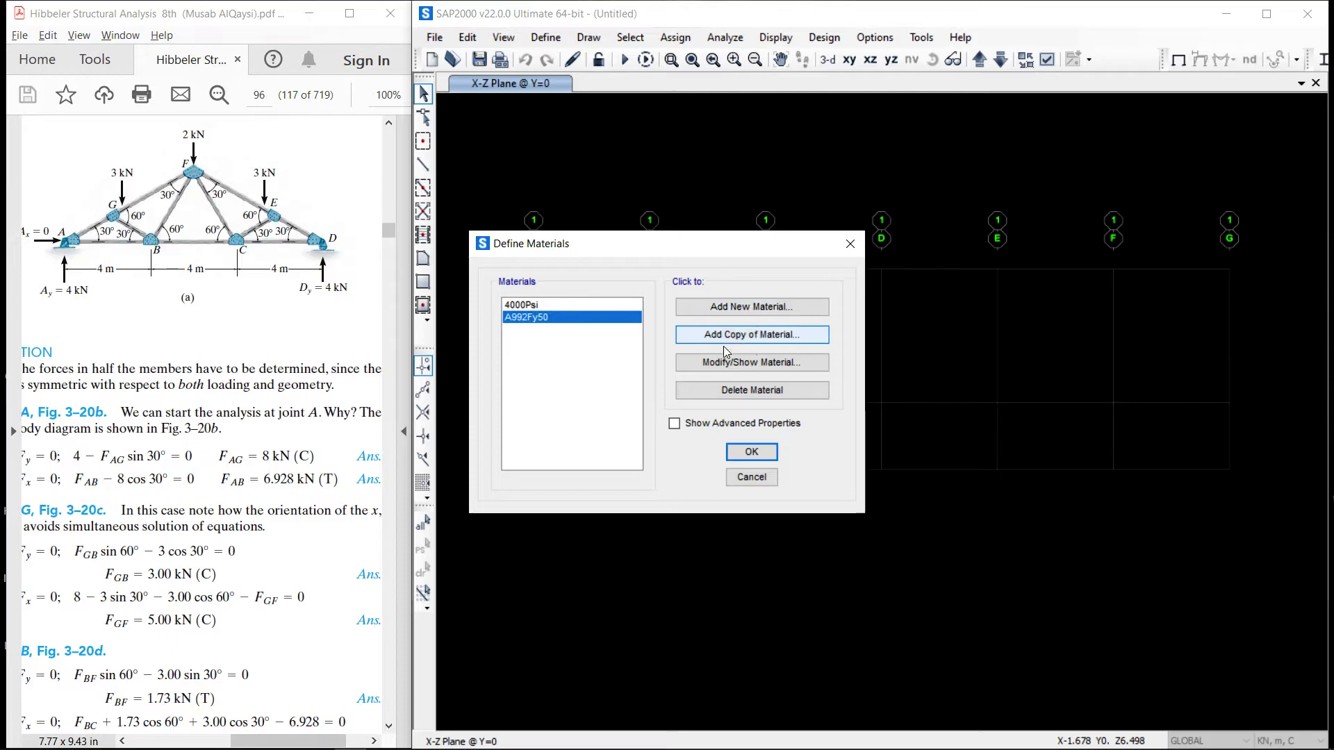
click(709, 364)
double_click(682, 265)
text(0)
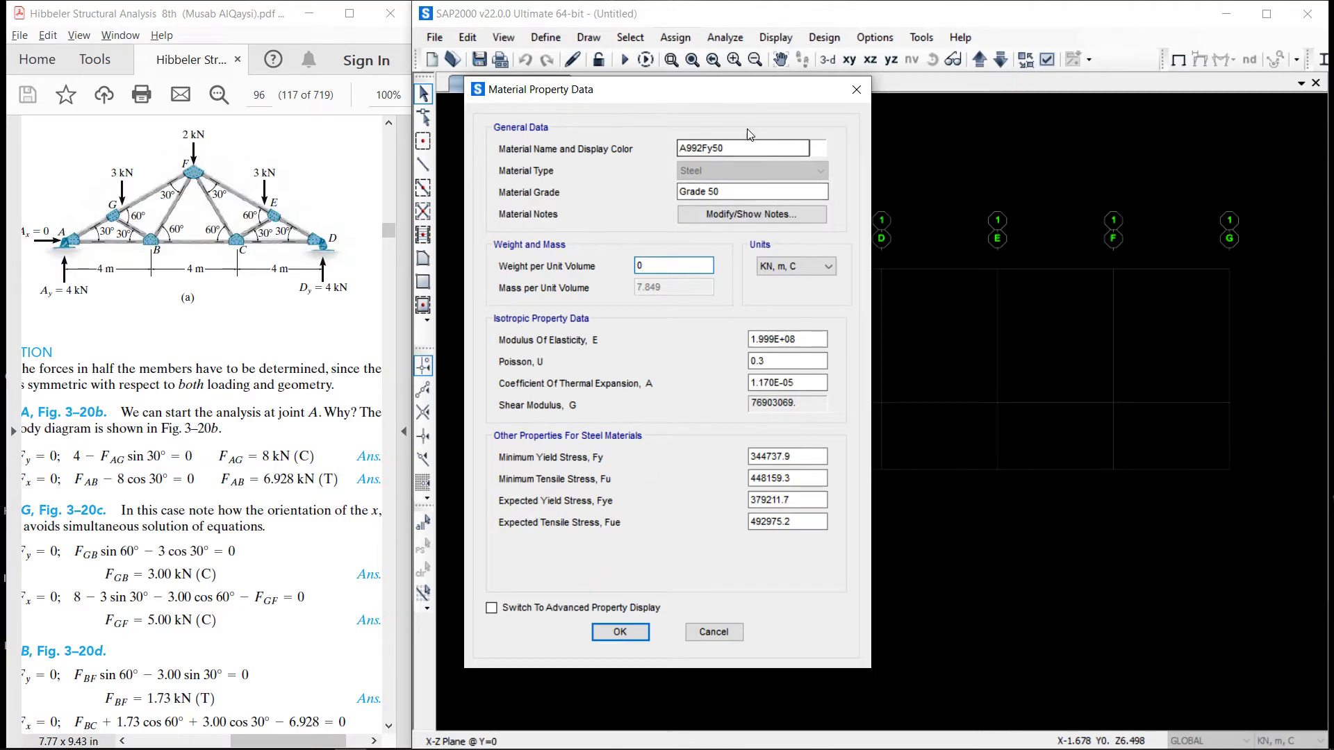
Rename the A992Fy50 material as truss and accept the material definitions
click(722, 148)
double_click(723, 148)
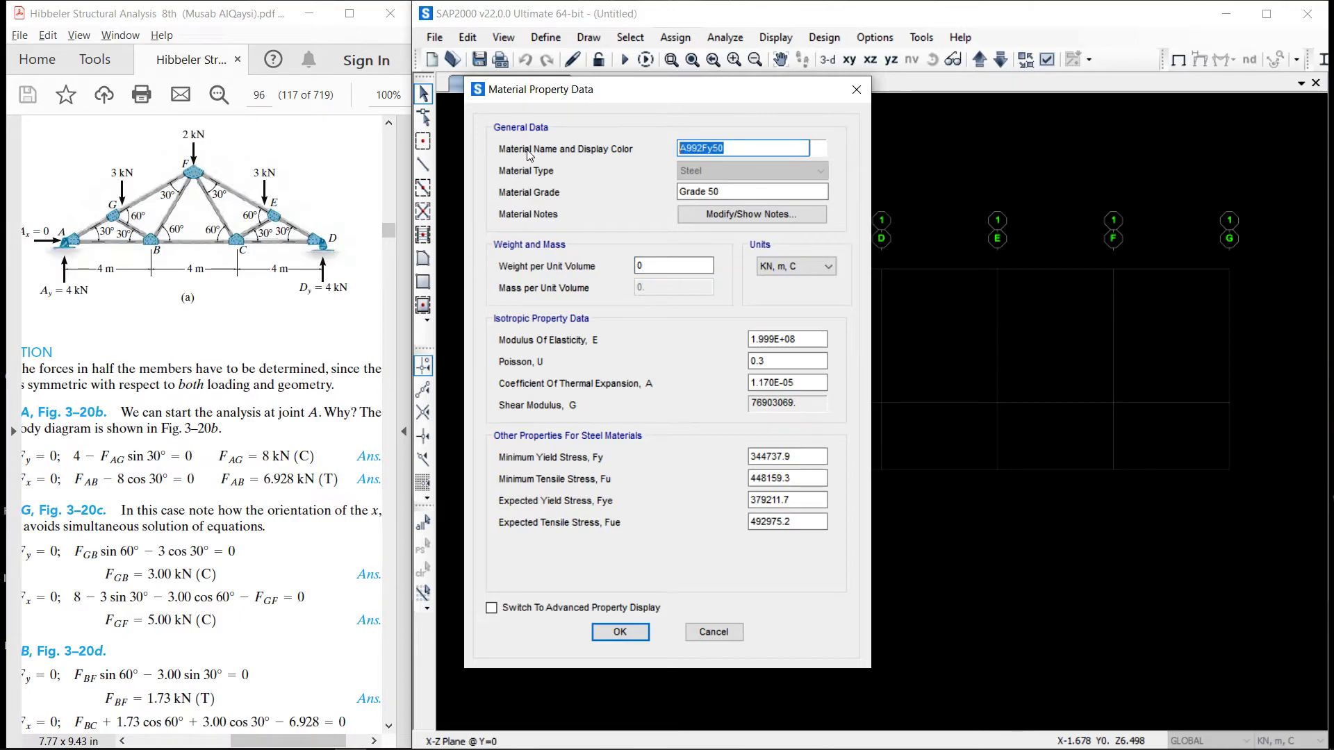
text(truss)
click(619, 631)
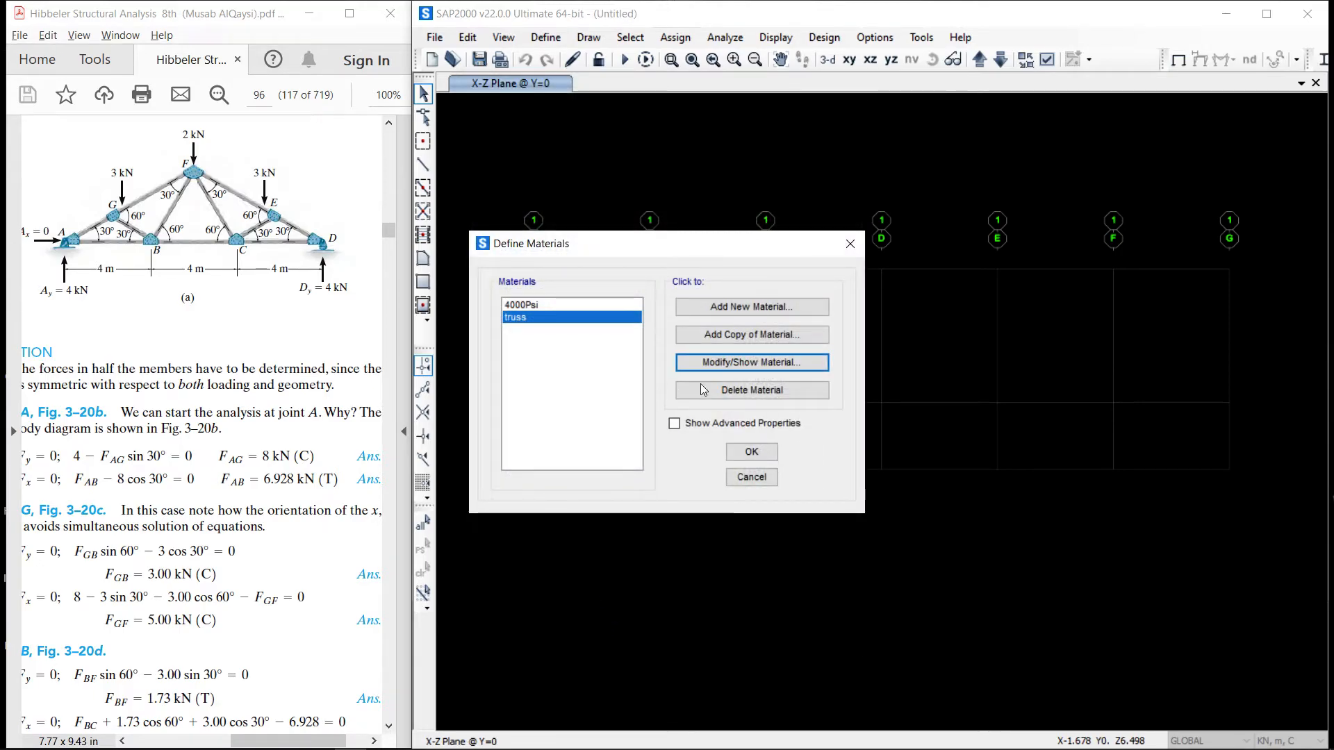
click(753, 455)
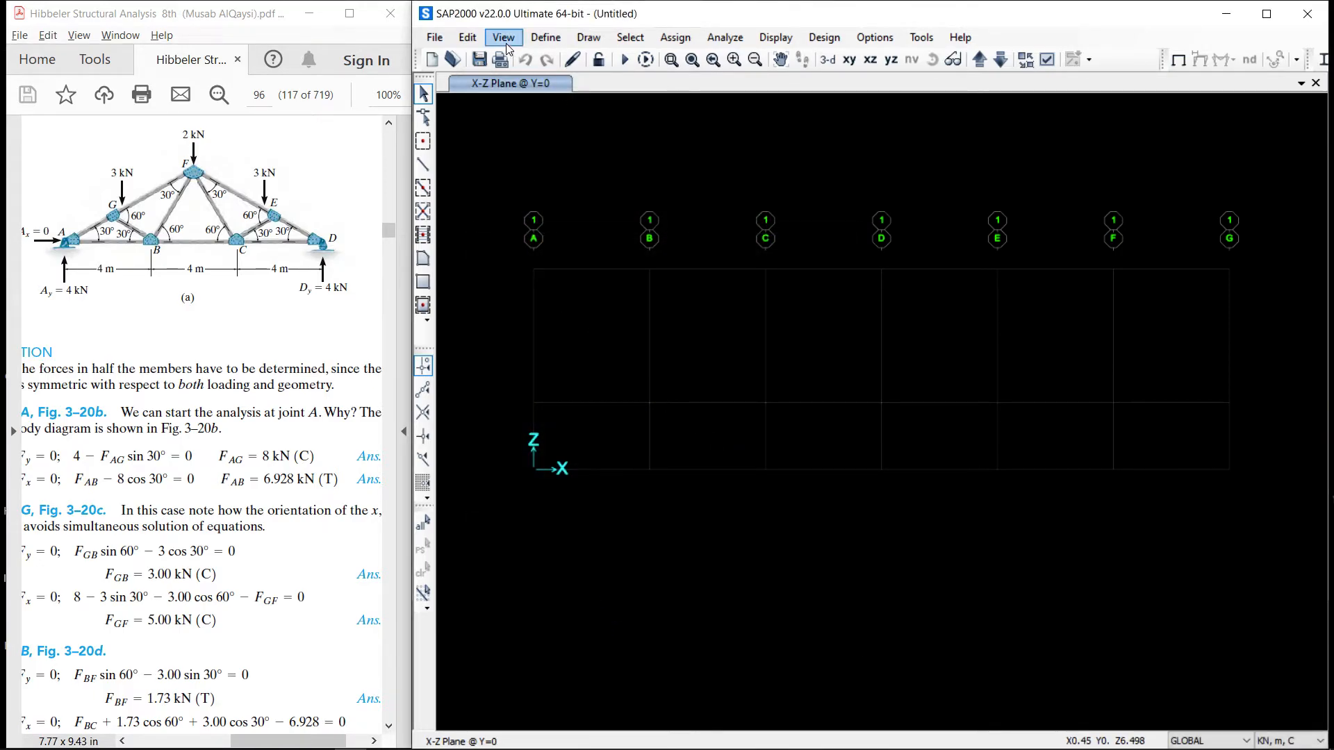
Start importing a steel angle frame section from the AISC.PRO section property file
click(547, 39)
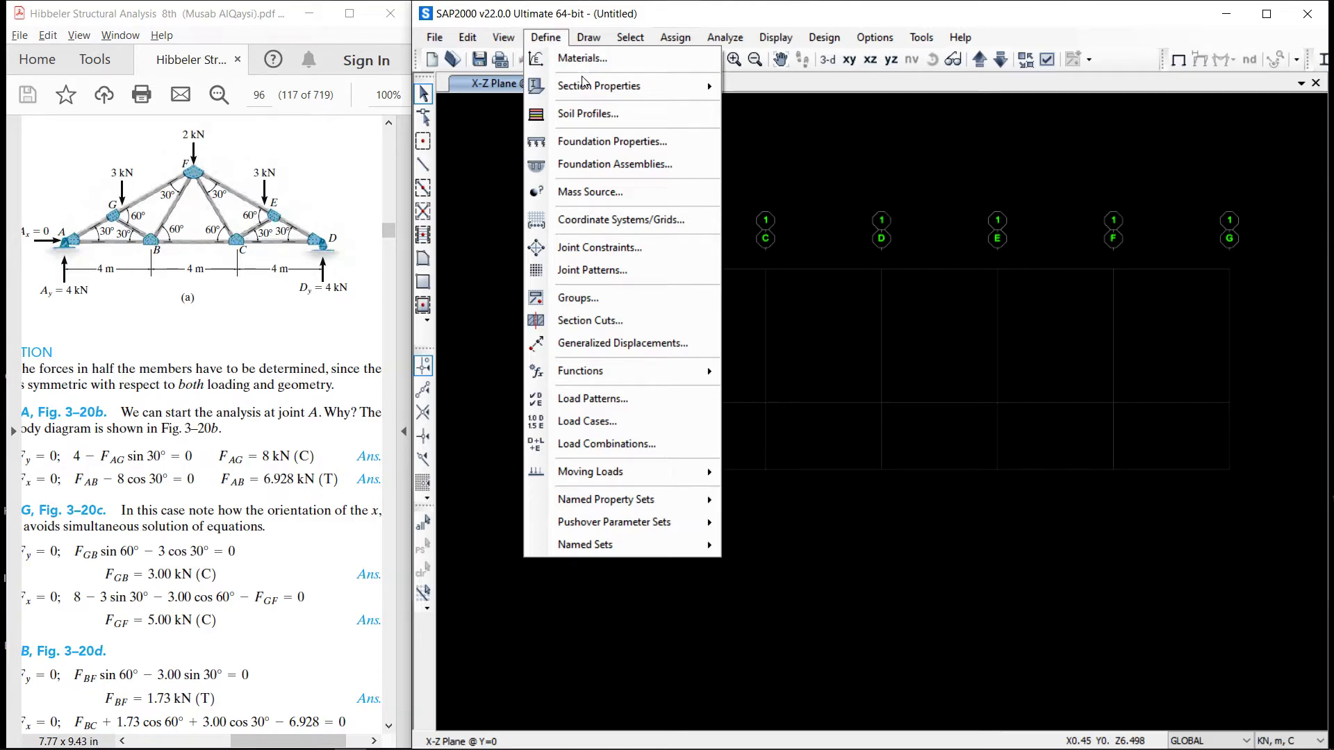
mouse_move(580, 88)
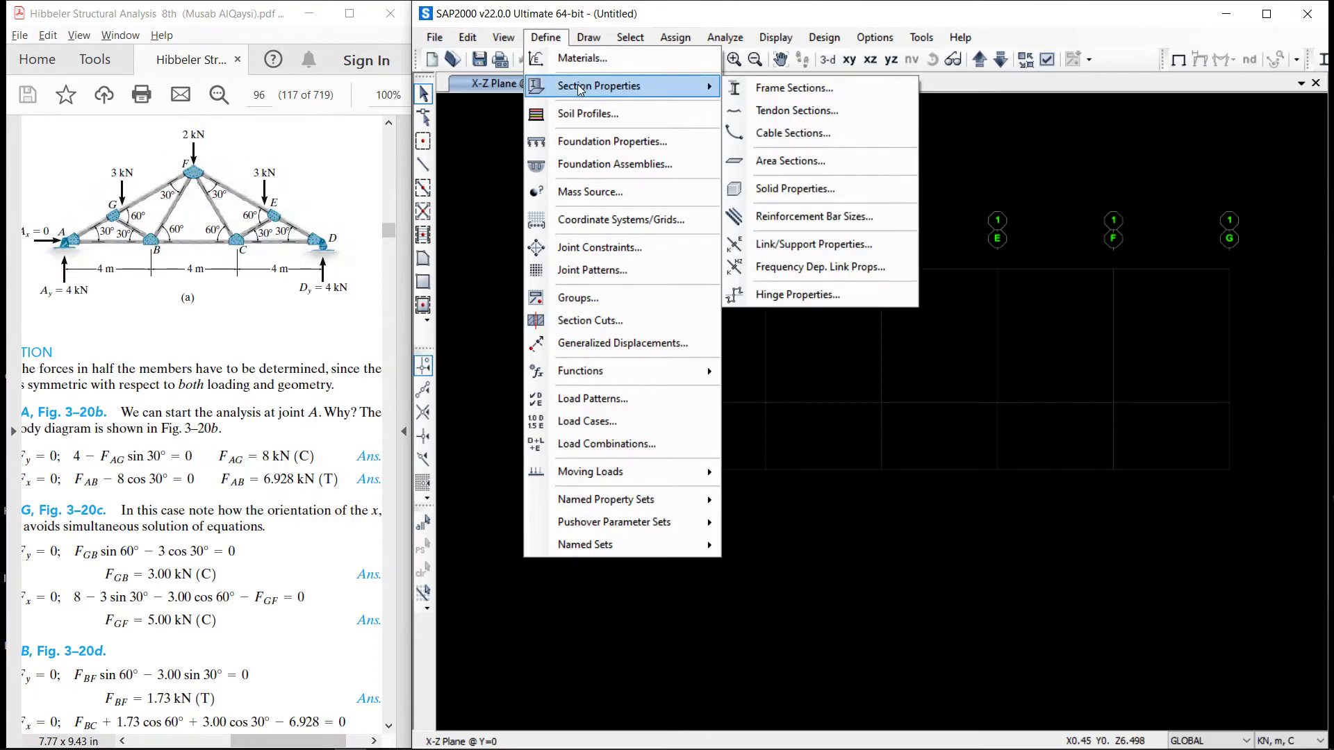
click(799, 89)
click(773, 232)
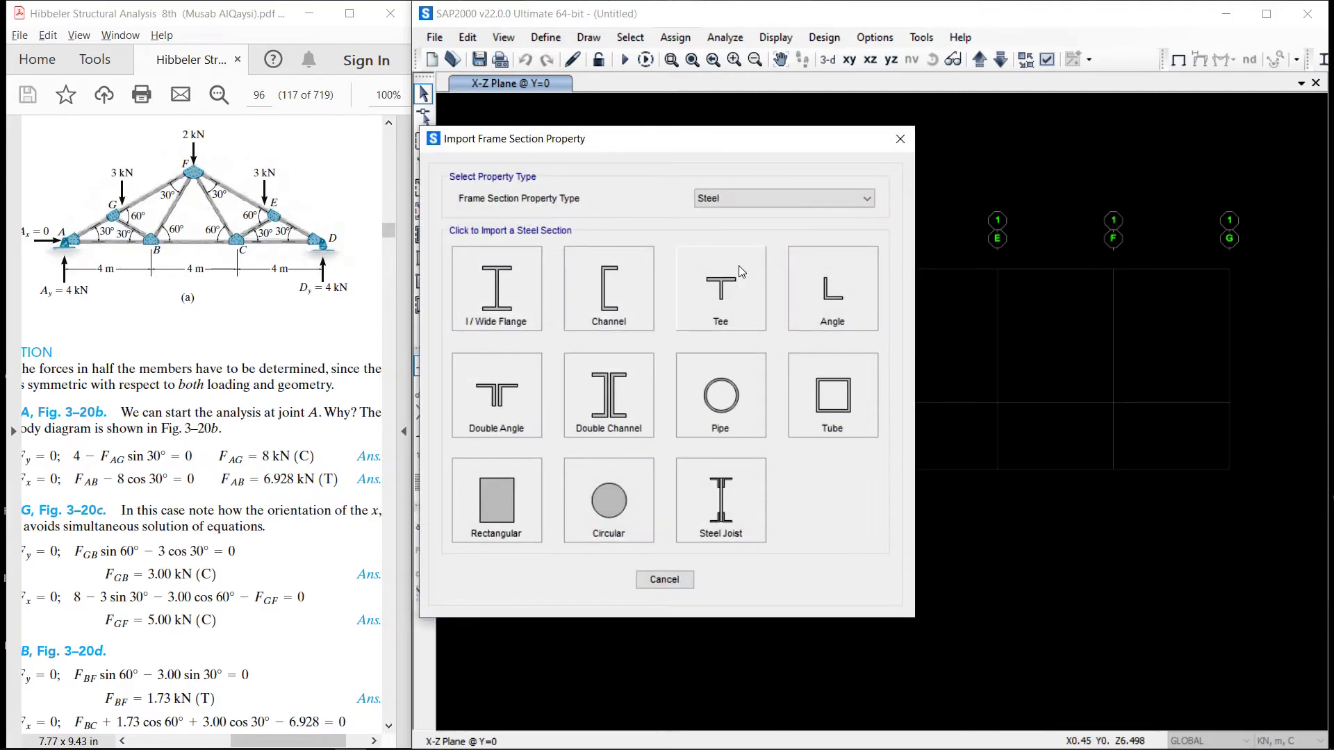
click(843, 288)
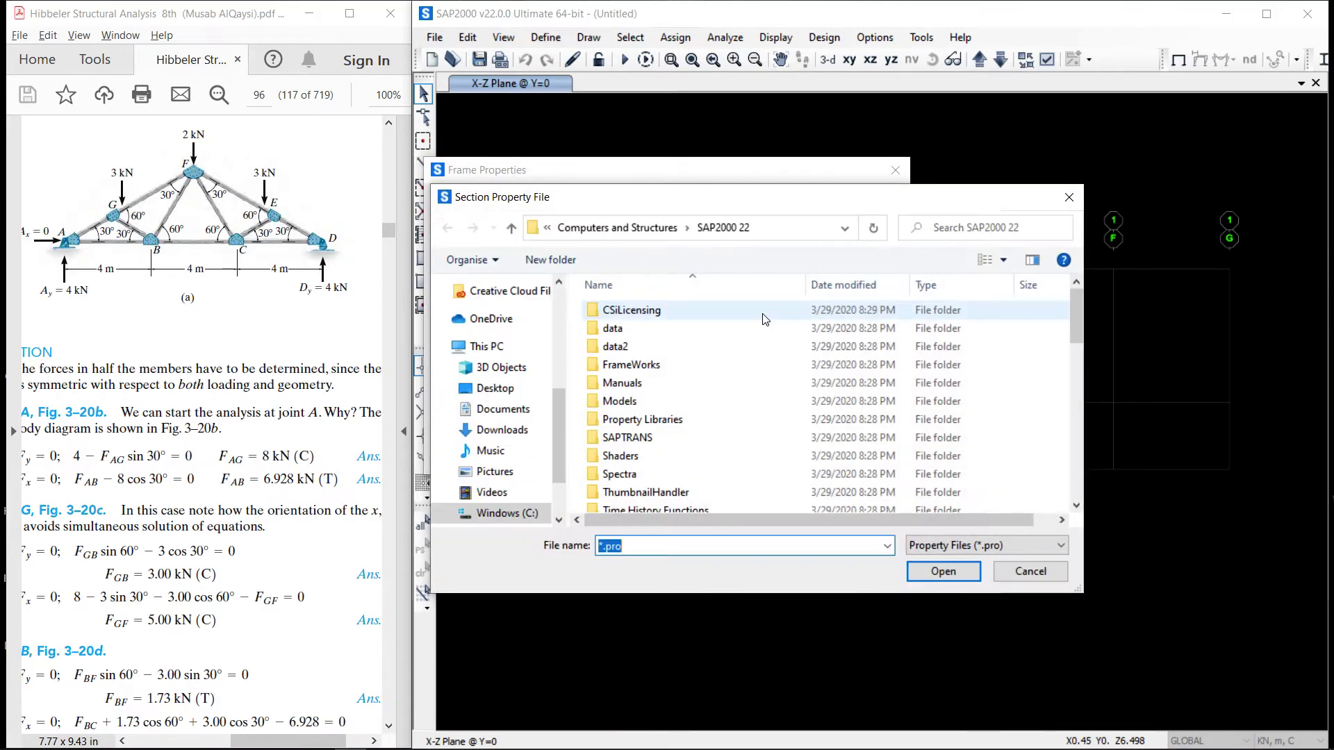
scroll(661, 417, down, 3)
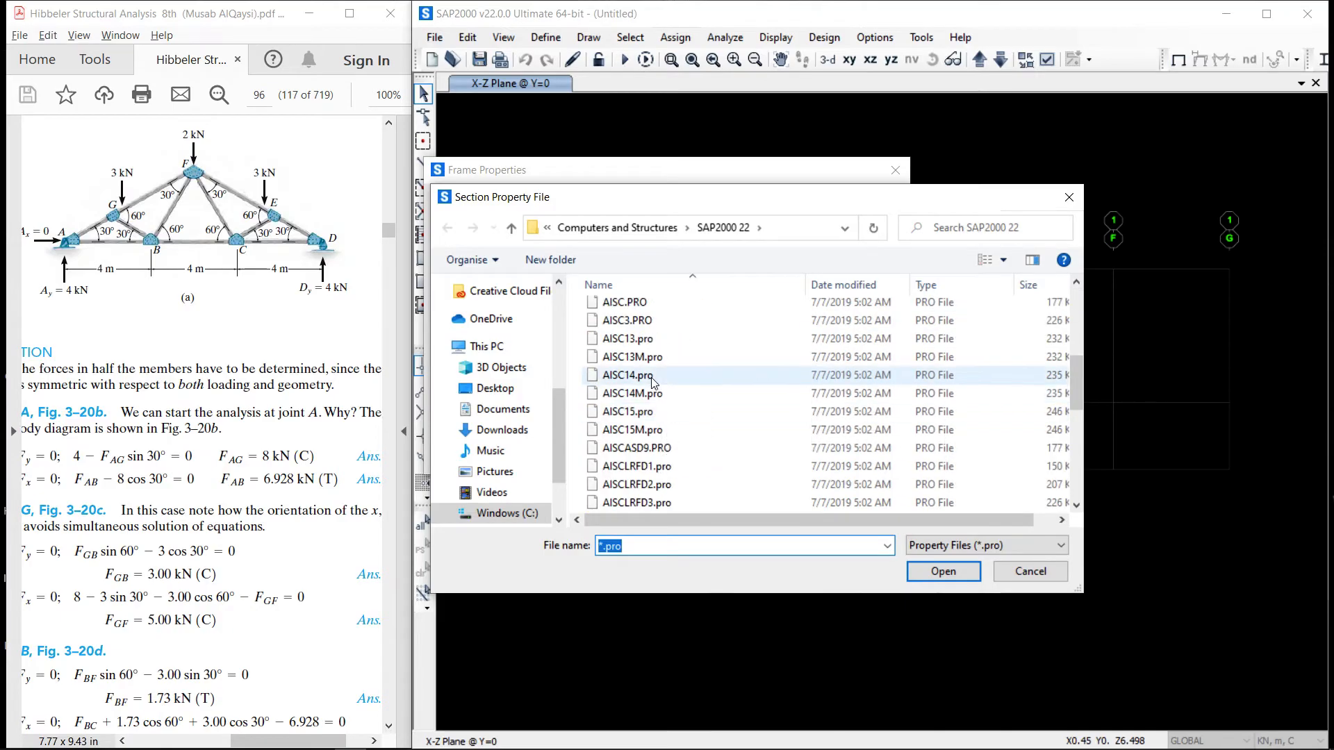
scroll(653, 389, up, 2)
click(634, 398)
click(940, 571)
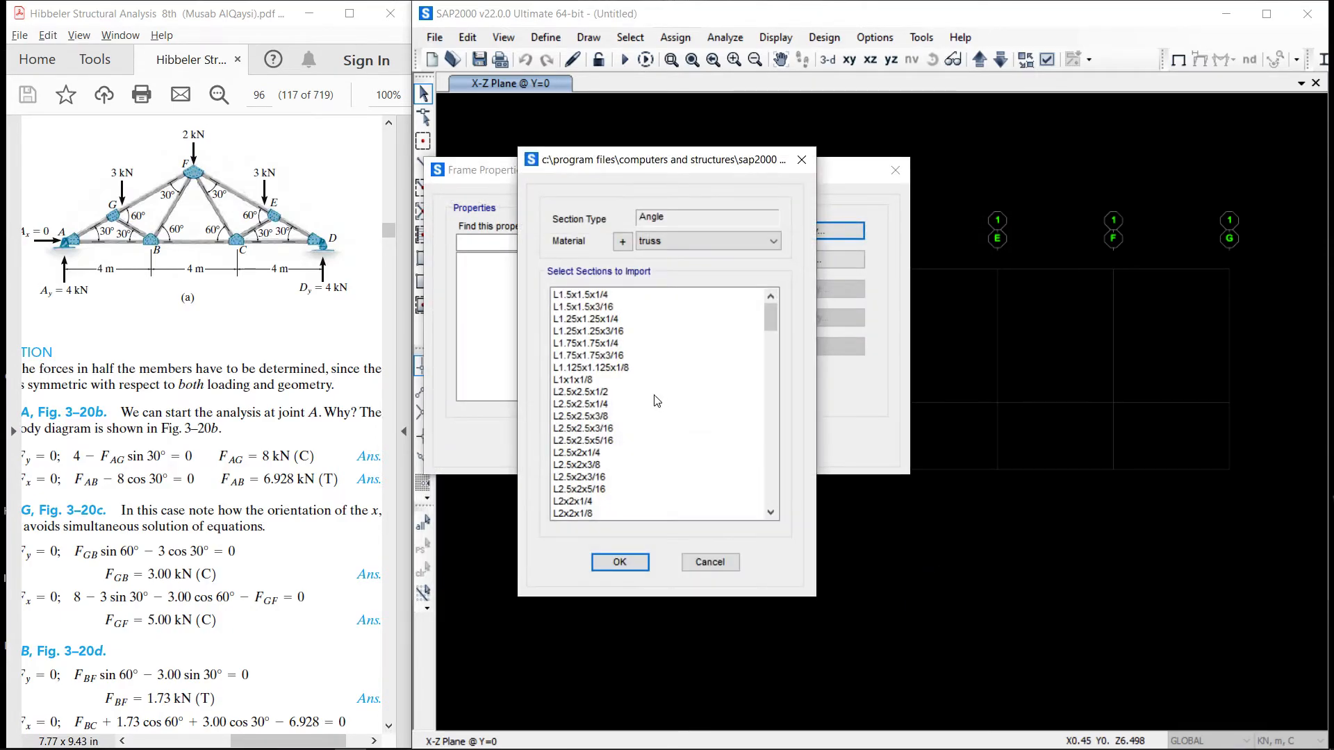
Import the L3x3x1/2 angle section with the truss material and accept the frame properties
scroll(629, 452, down, 5)
scroll(630, 455, down, 5)
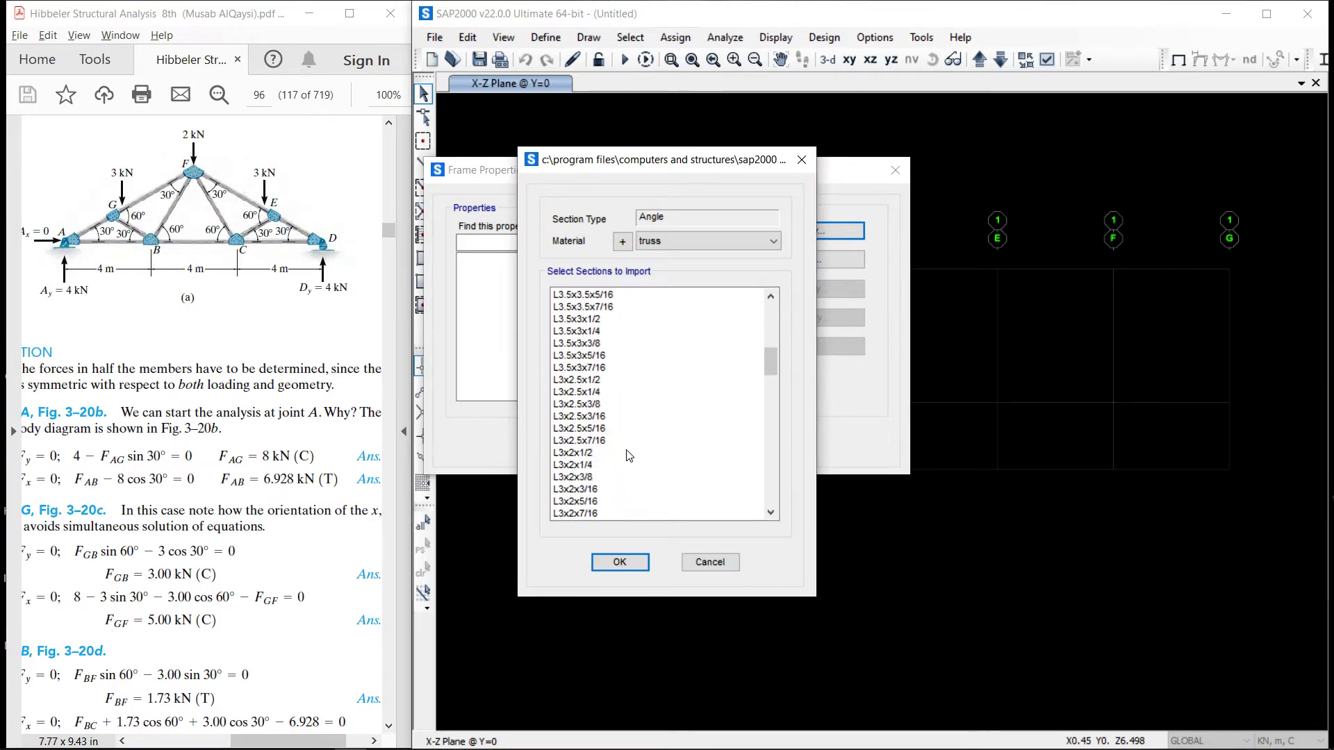
scroll(604, 487, down, 1)
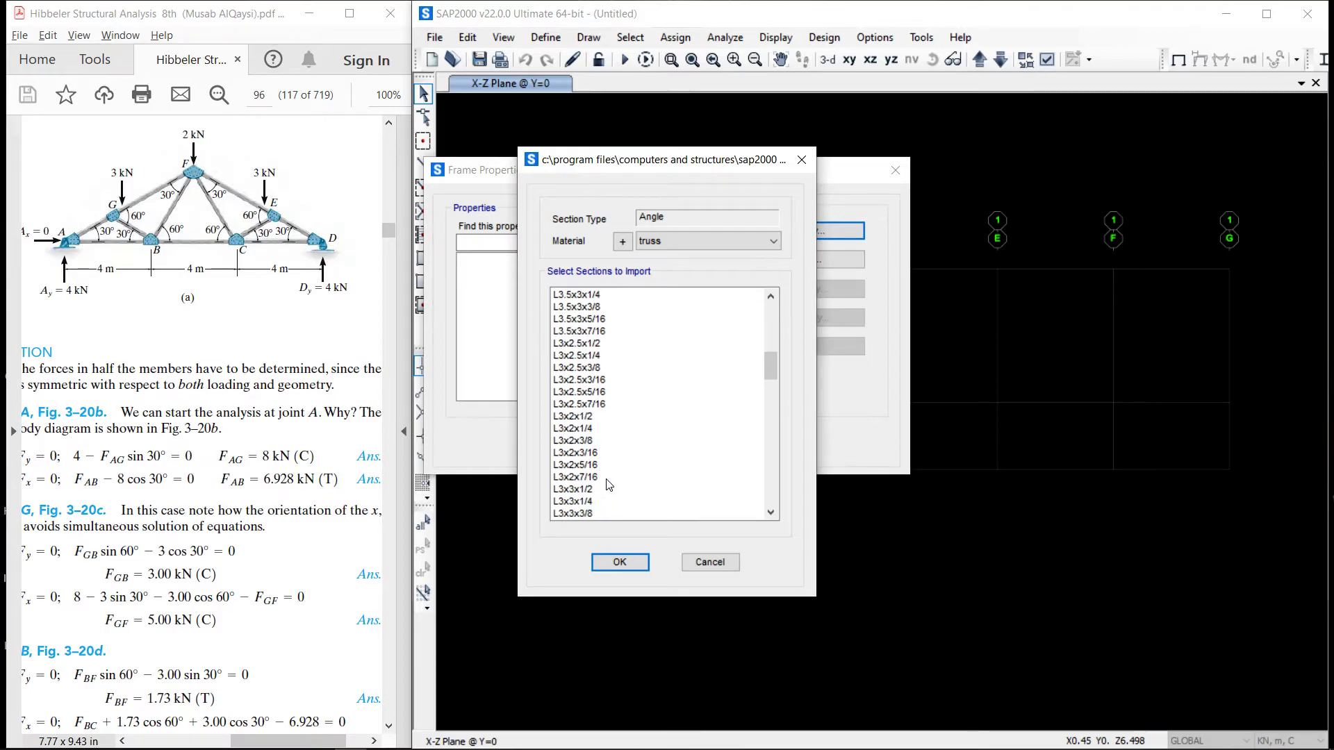
scroll(610, 484, down, 2)
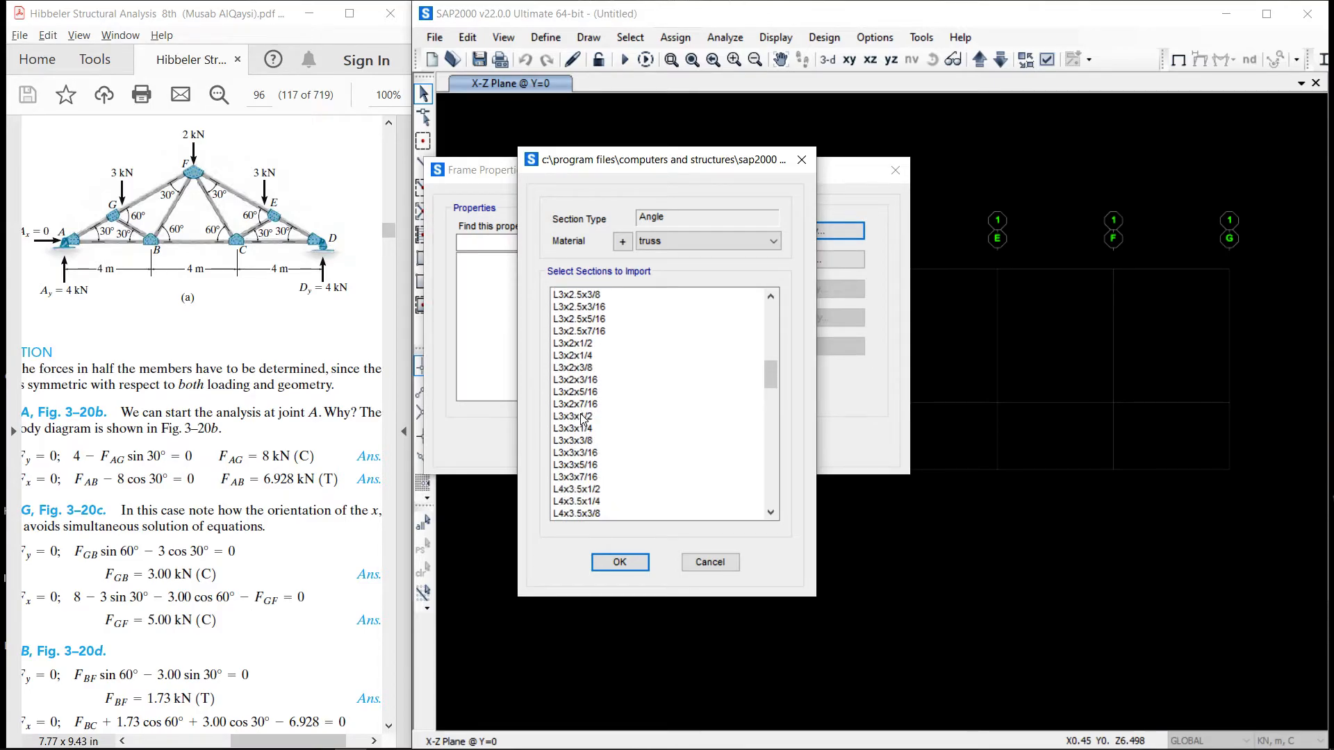
click(584, 416)
click(605, 566)
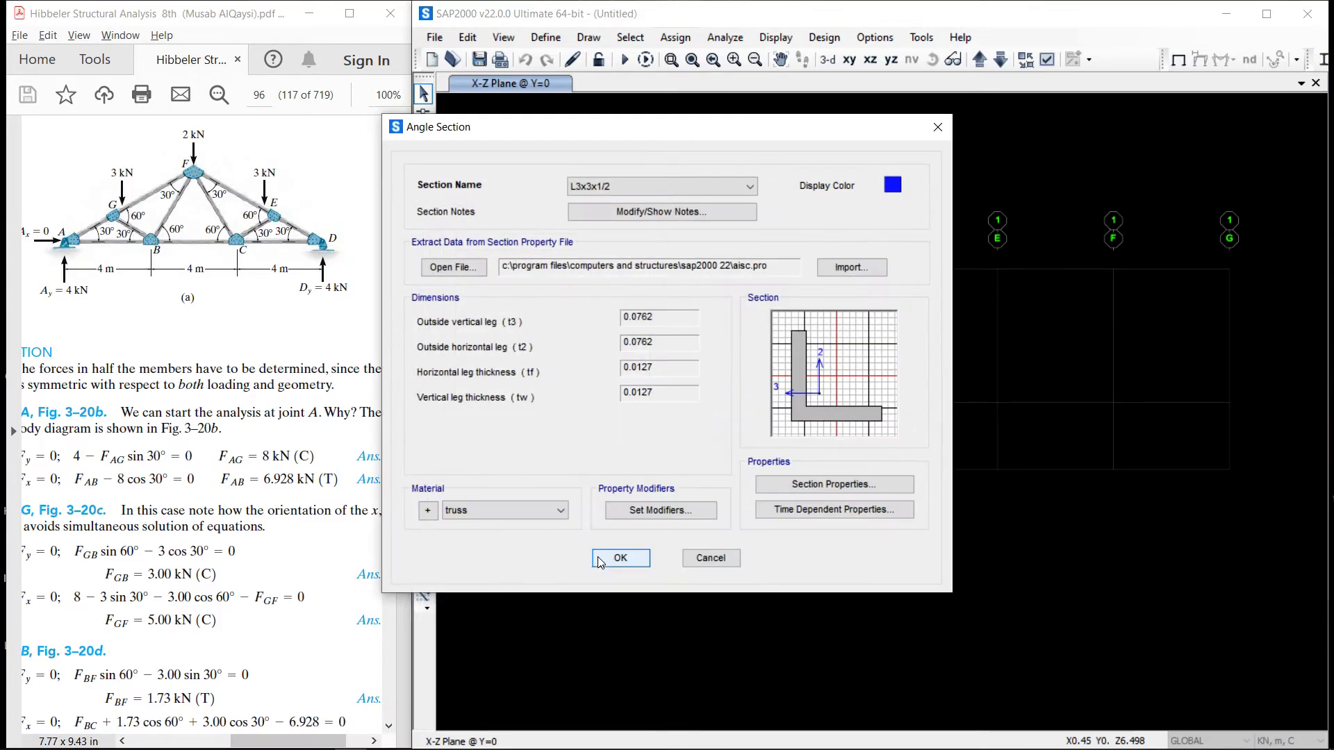
click(603, 560)
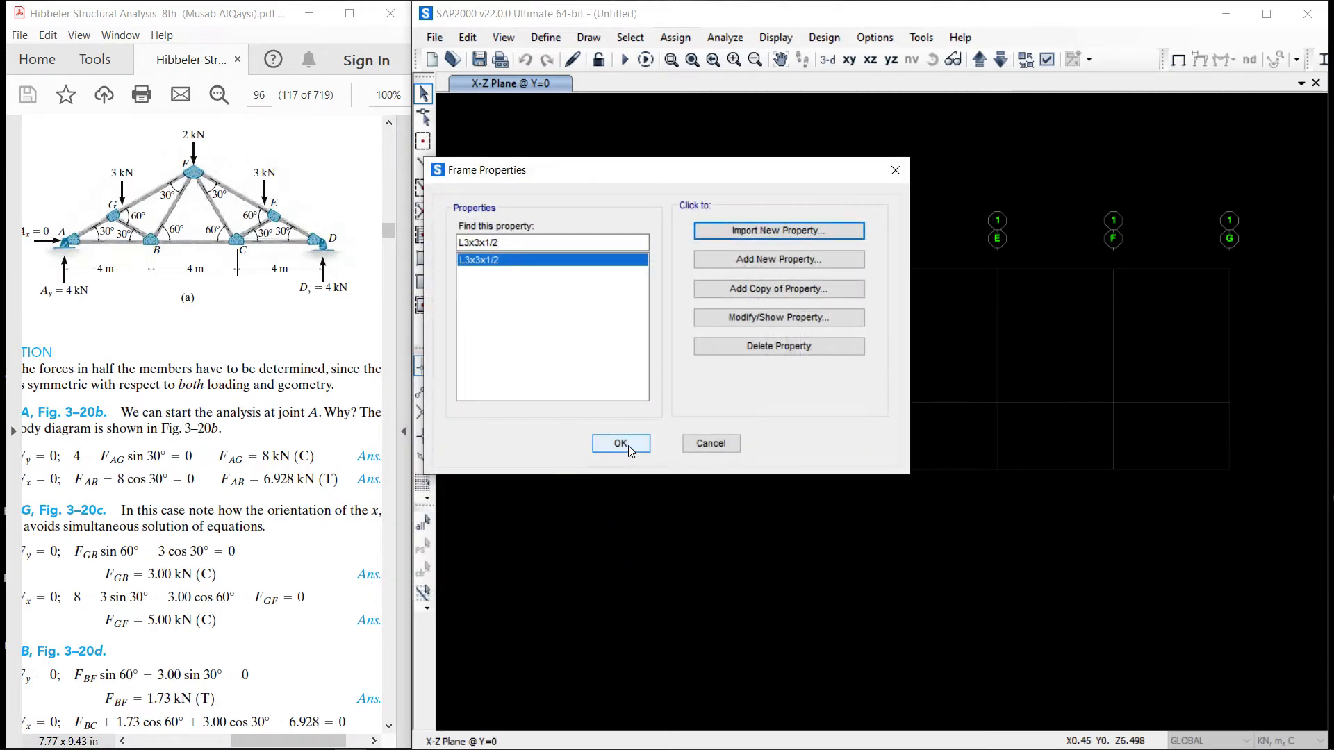
click(628, 445)
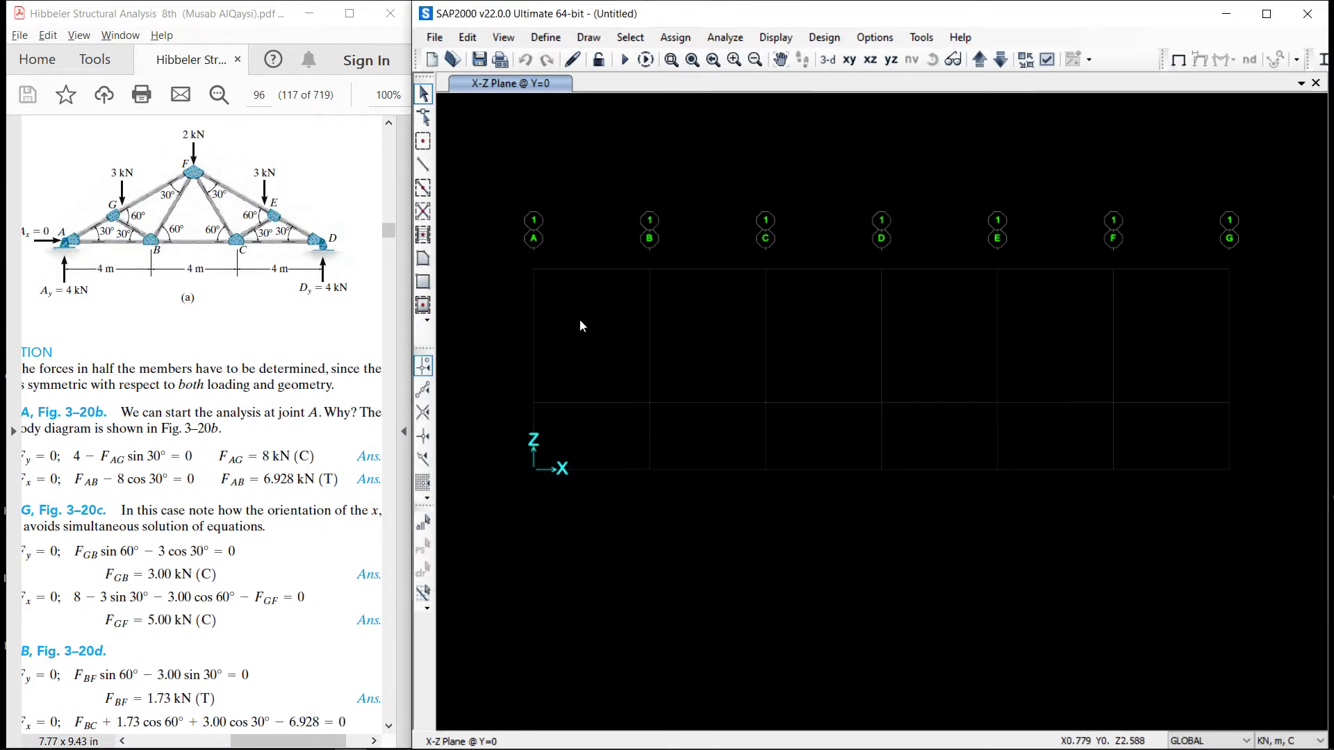
Activate the frame drawing tool and check the material assigned to the L3x3x1/2 section in its frame property definition
click(423, 189)
click(783, 321)
click(546, 38)
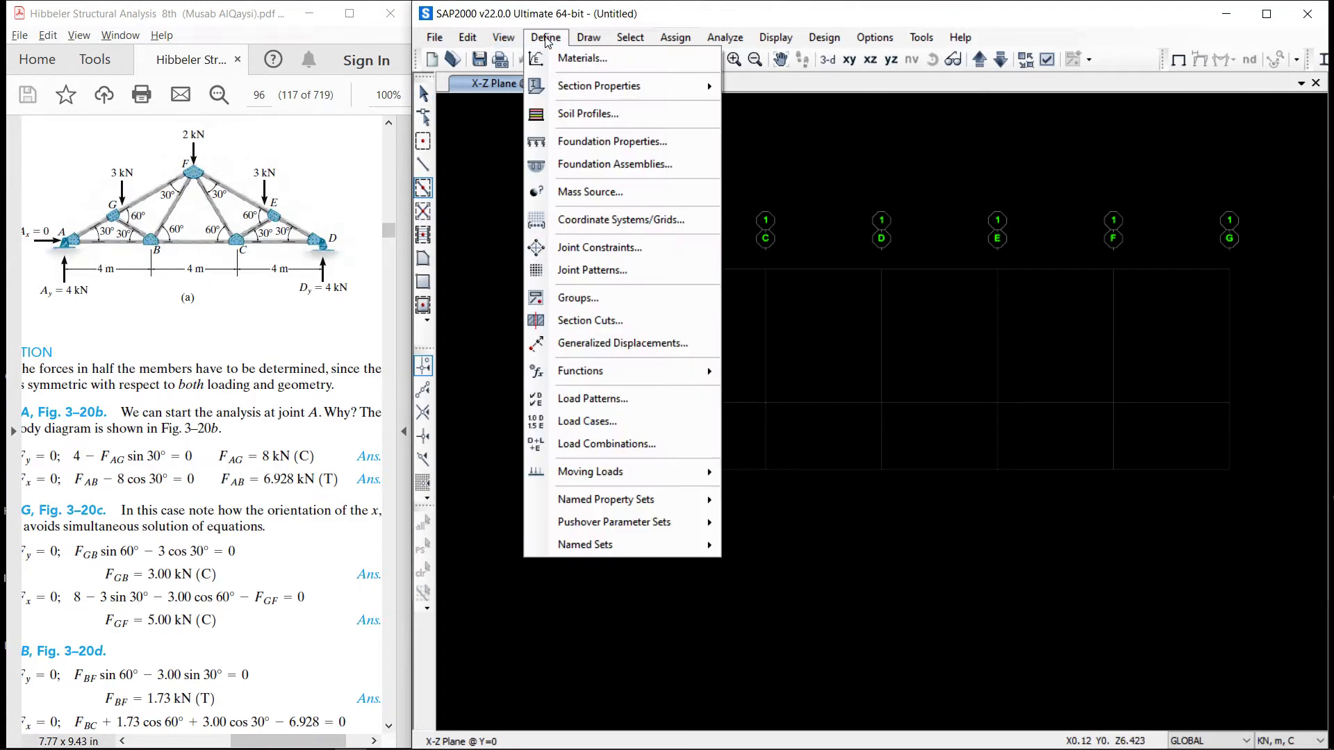
mouse_move(591, 87)
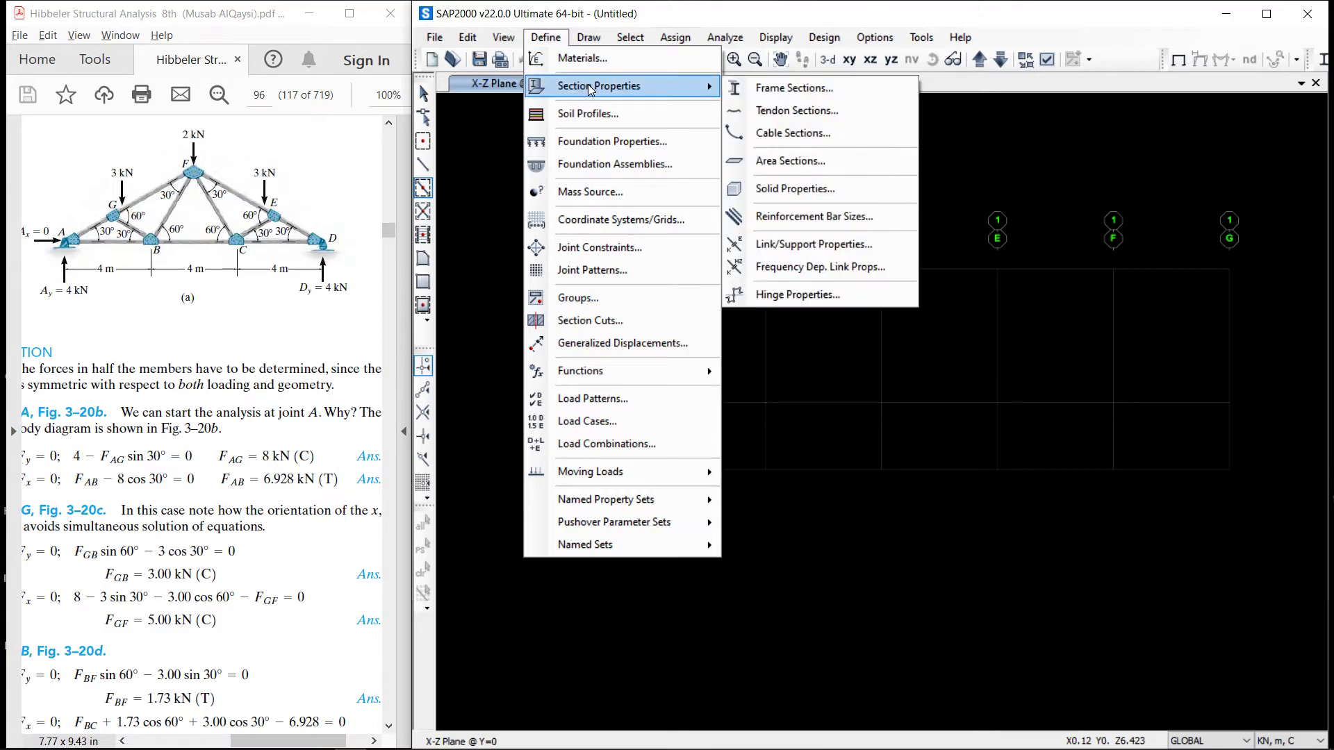
click(793, 89)
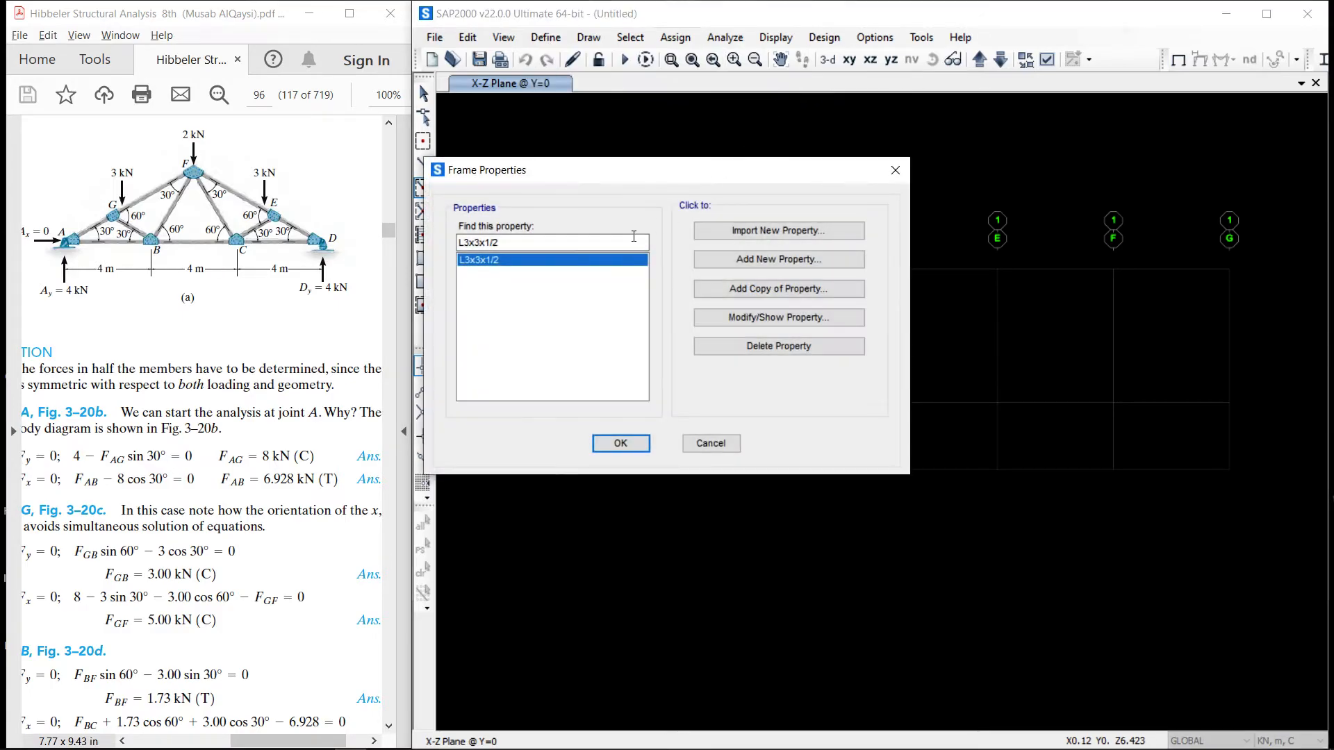
click(770, 318)
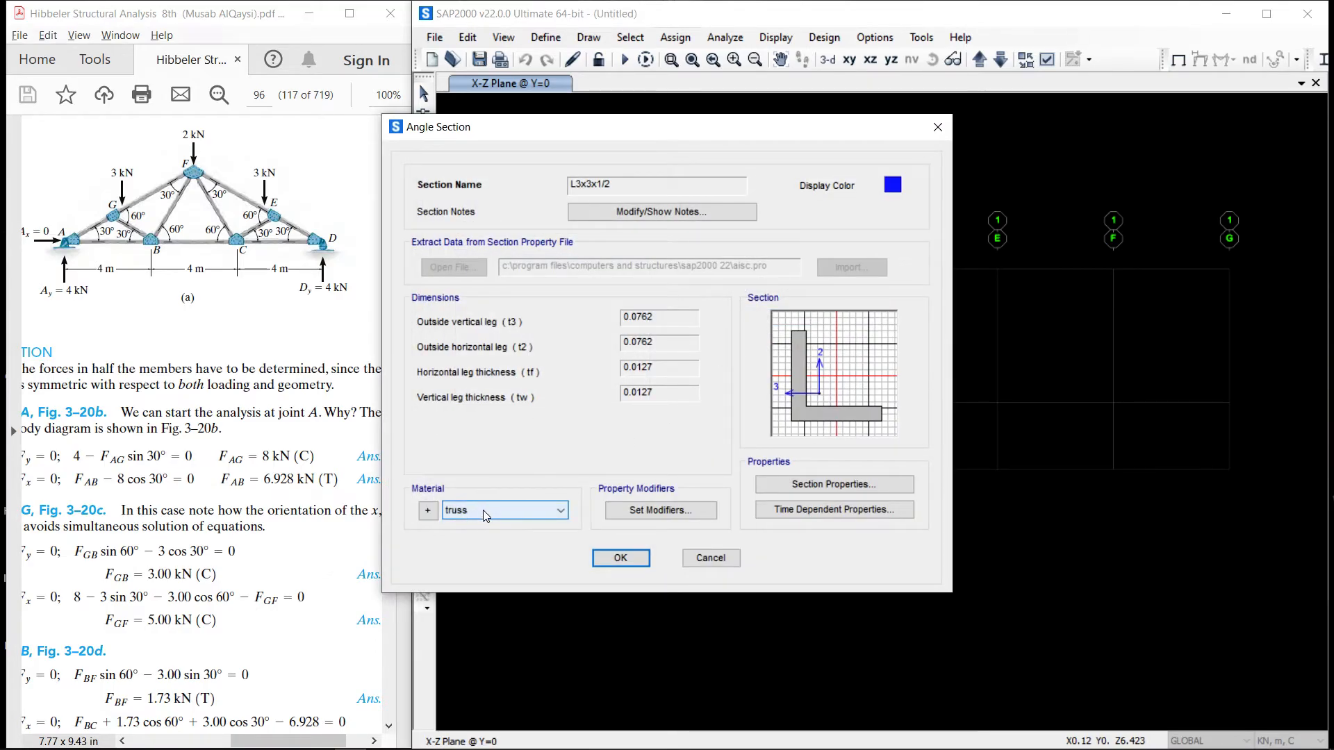
click(619, 557)
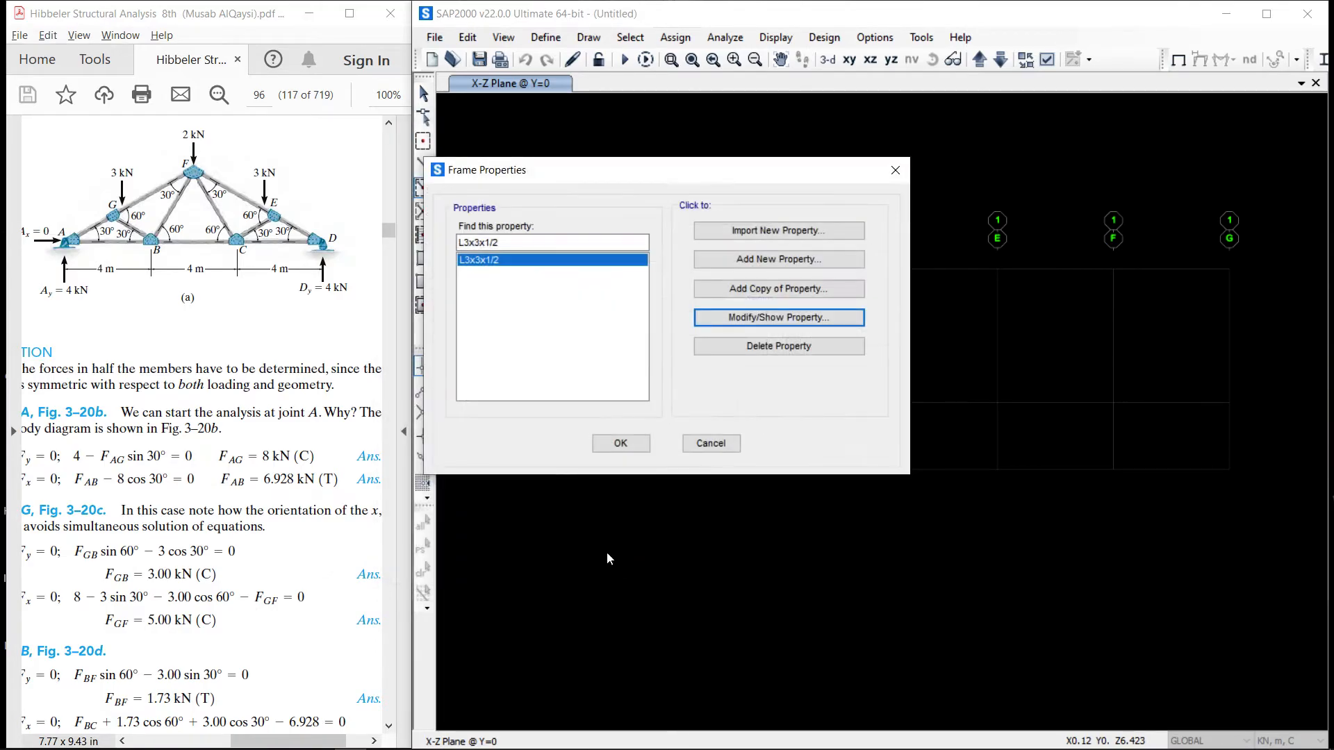
click(626, 442)
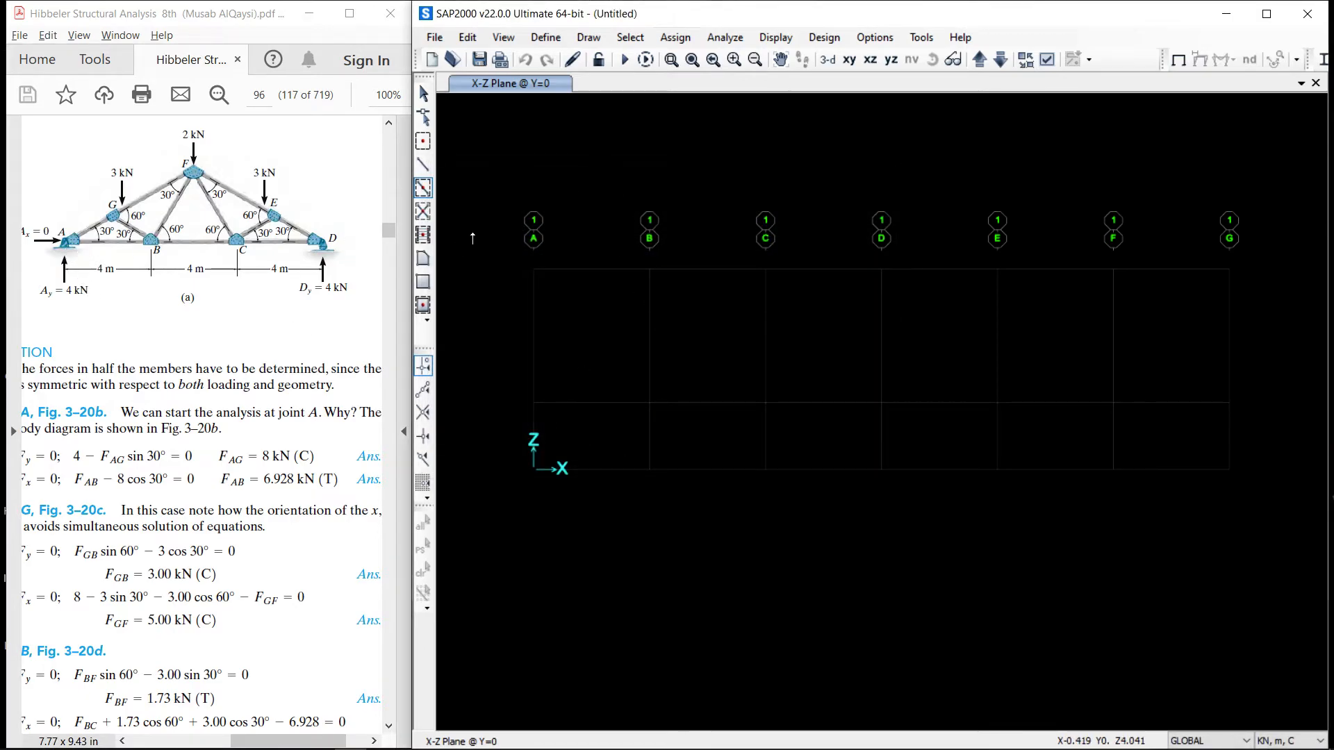
Draw the three 4 m bottom-chord members along the base from grid A through C and E to G with section L3x3x1/2
click(424, 170)
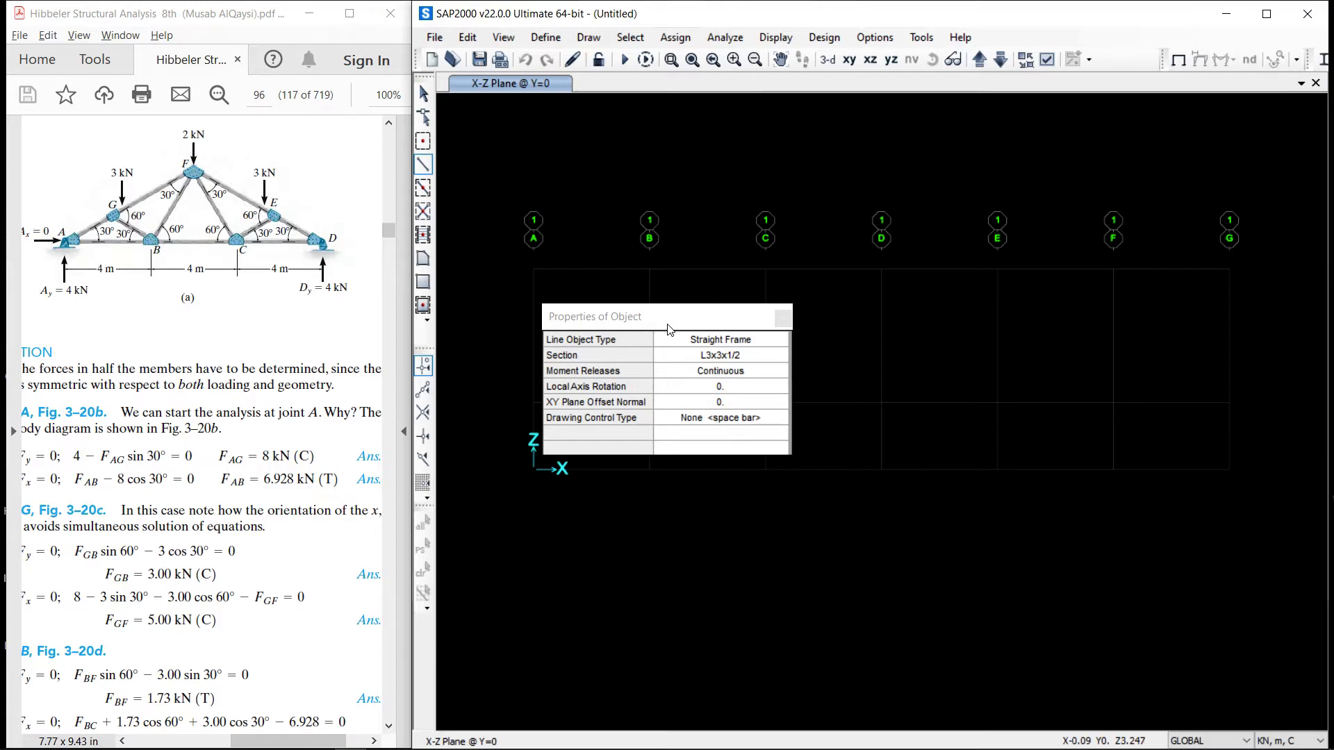
drag(673, 325, 859, 562)
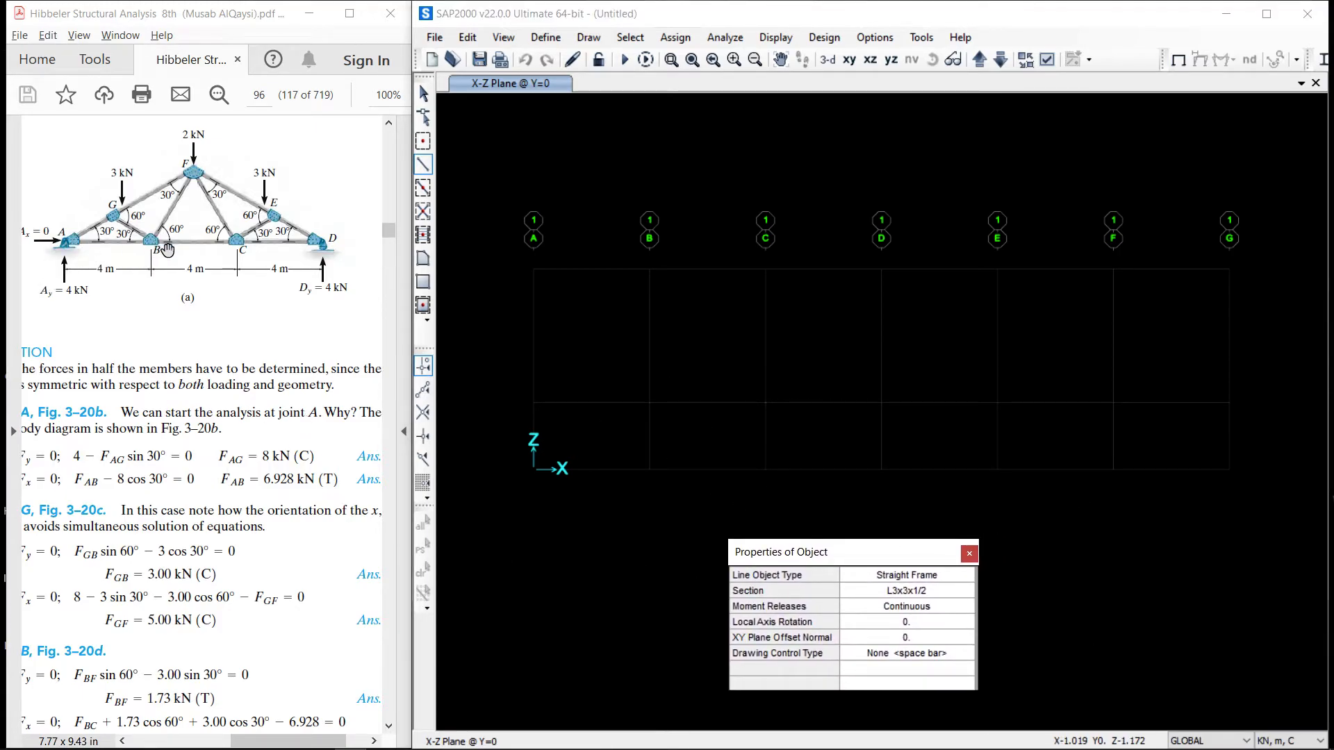
click(533, 470)
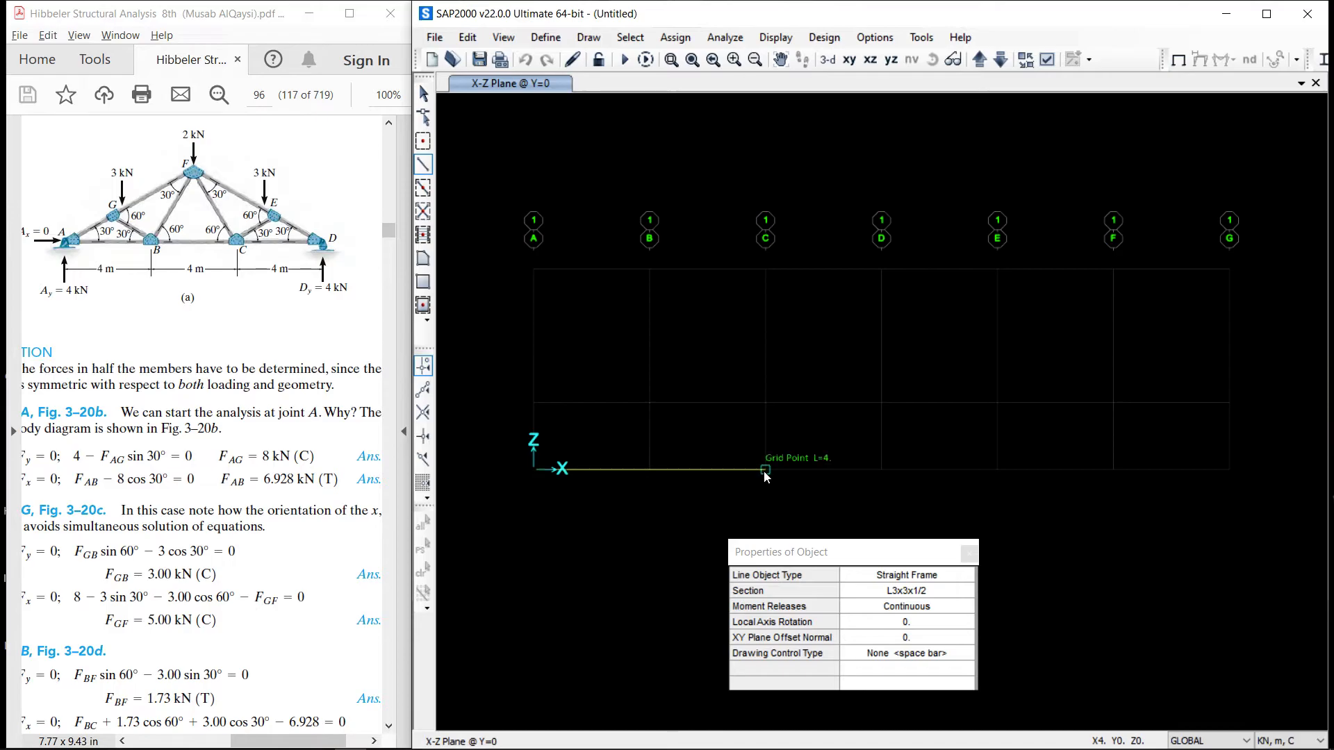
click(765, 471)
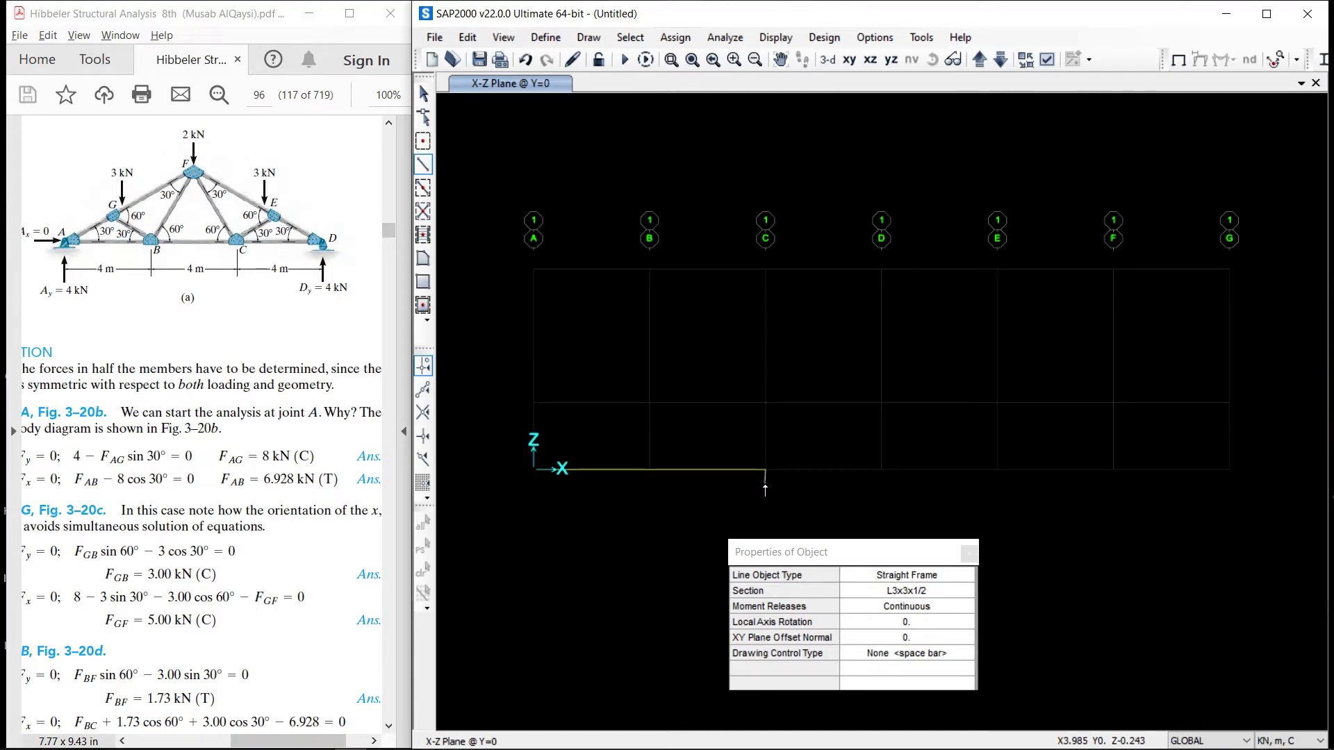
click(997, 470)
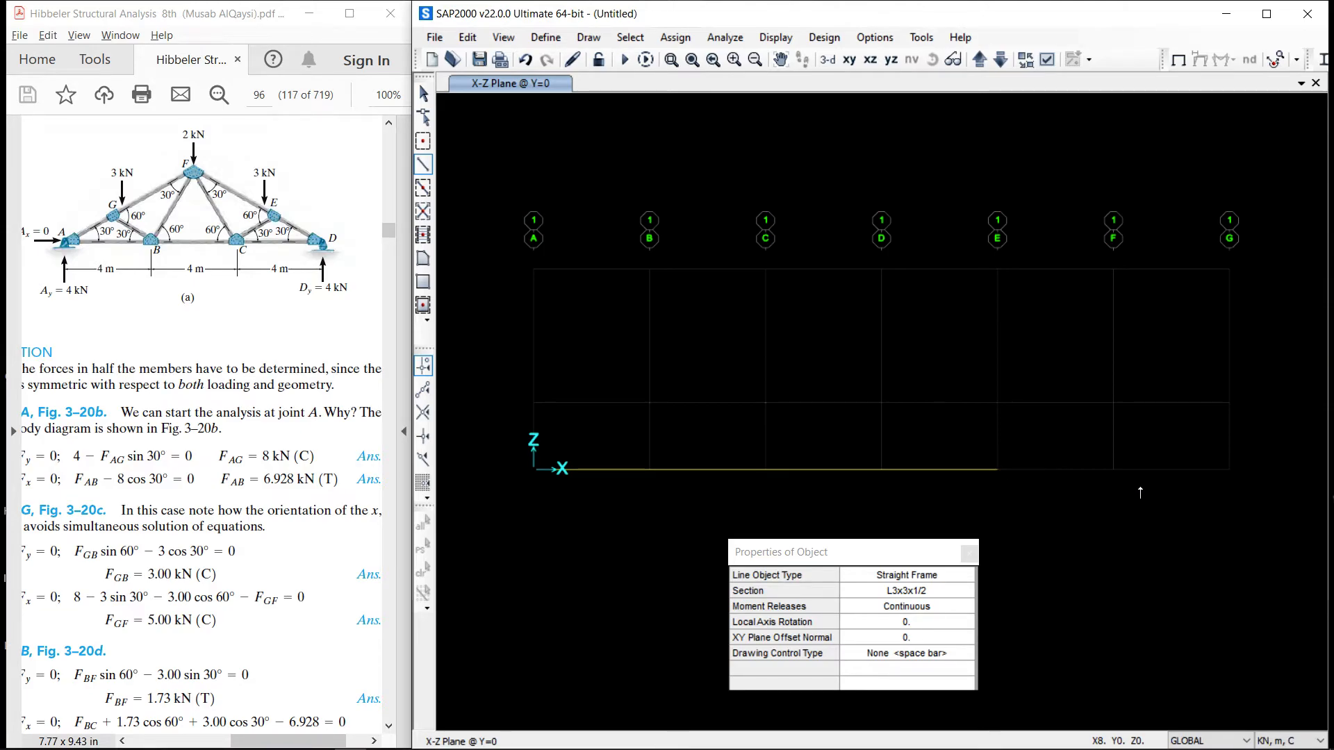
click(1229, 470)
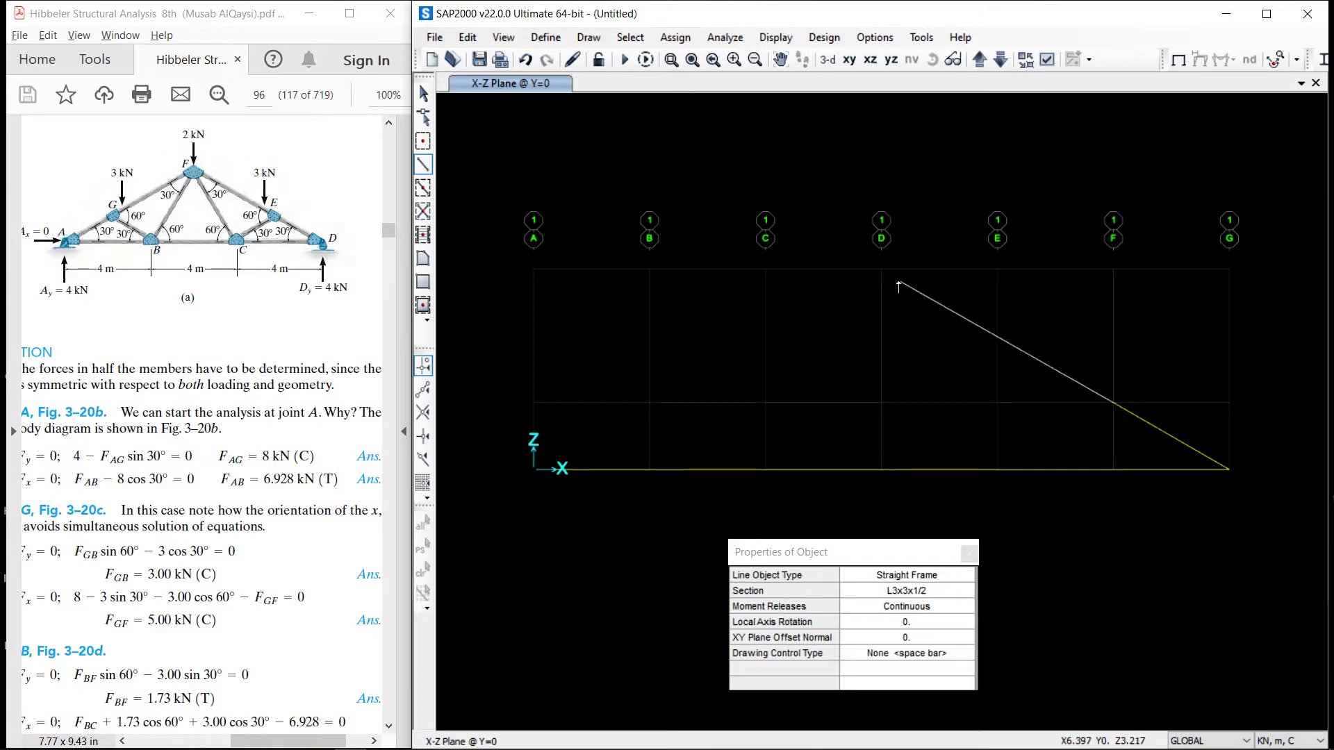
Draw the inclined top-chord members from grid G over the apex at D and down through the grid B joint to A
click(882, 270)
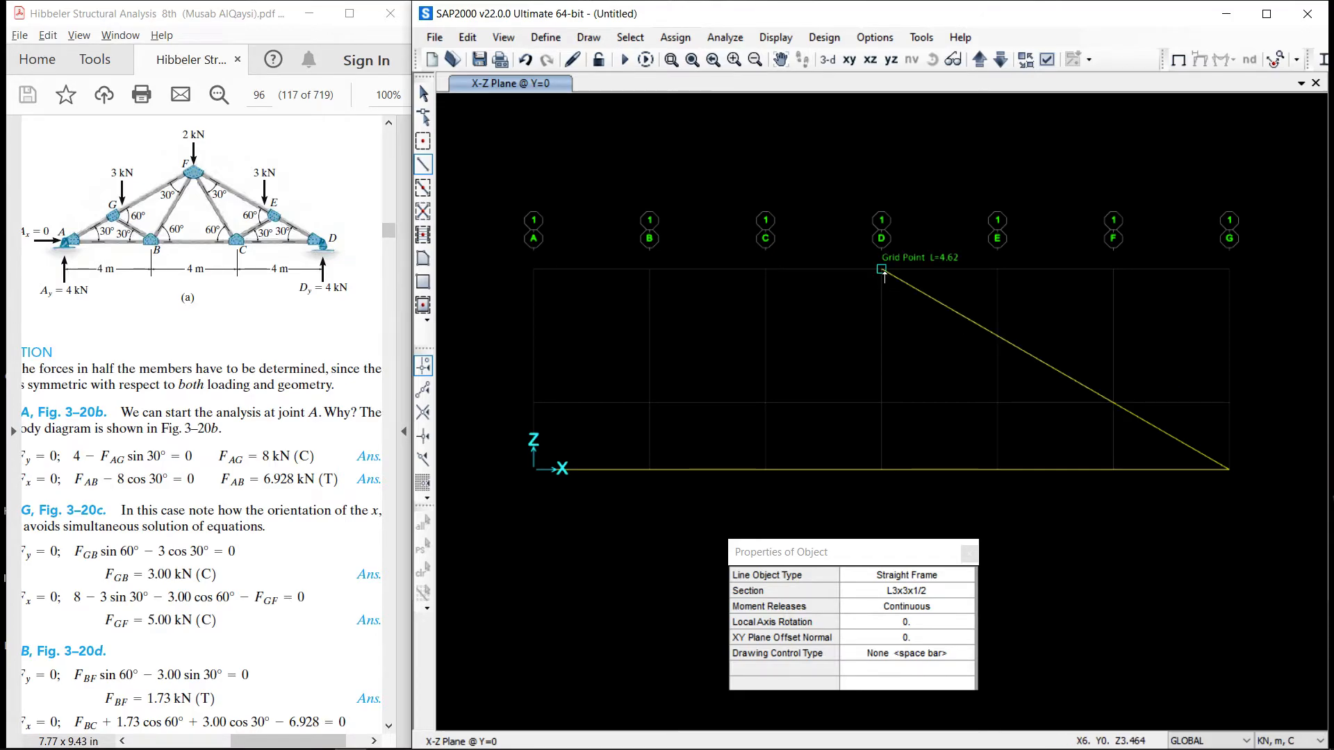
click(649, 403)
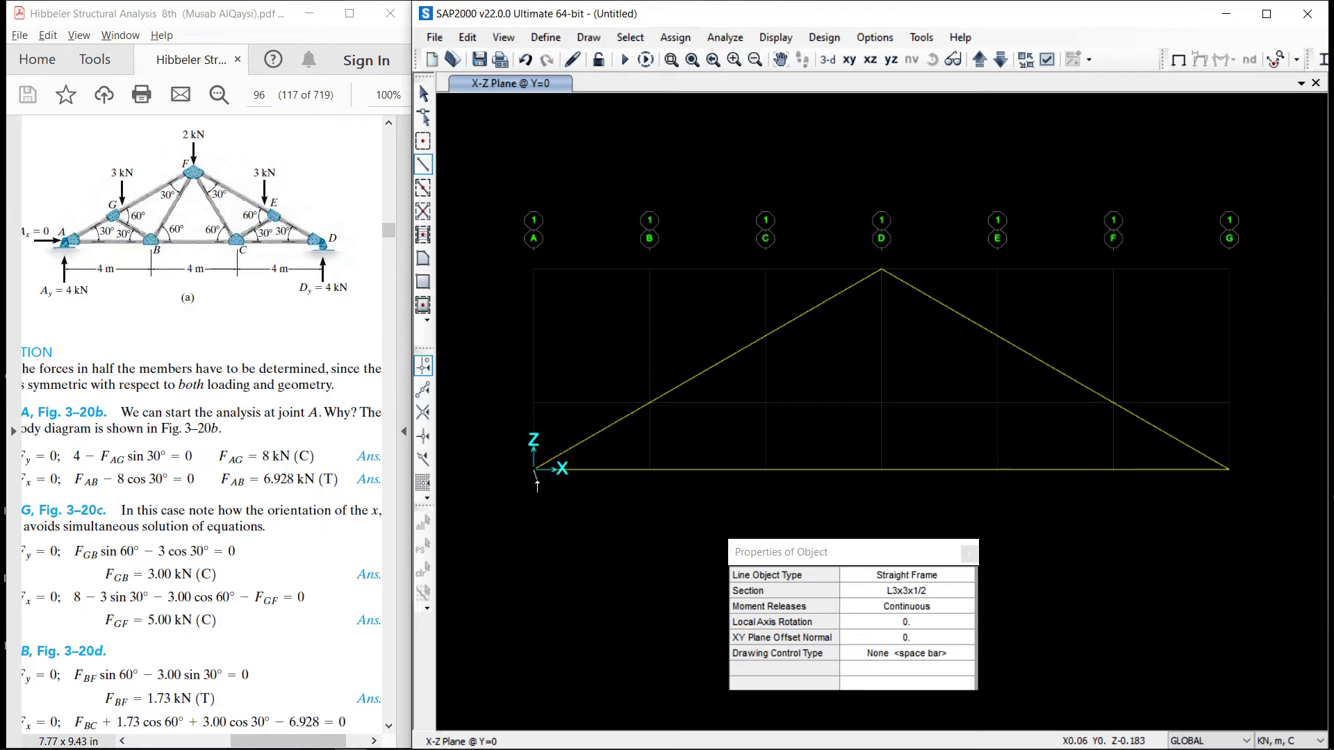
key(Escape)
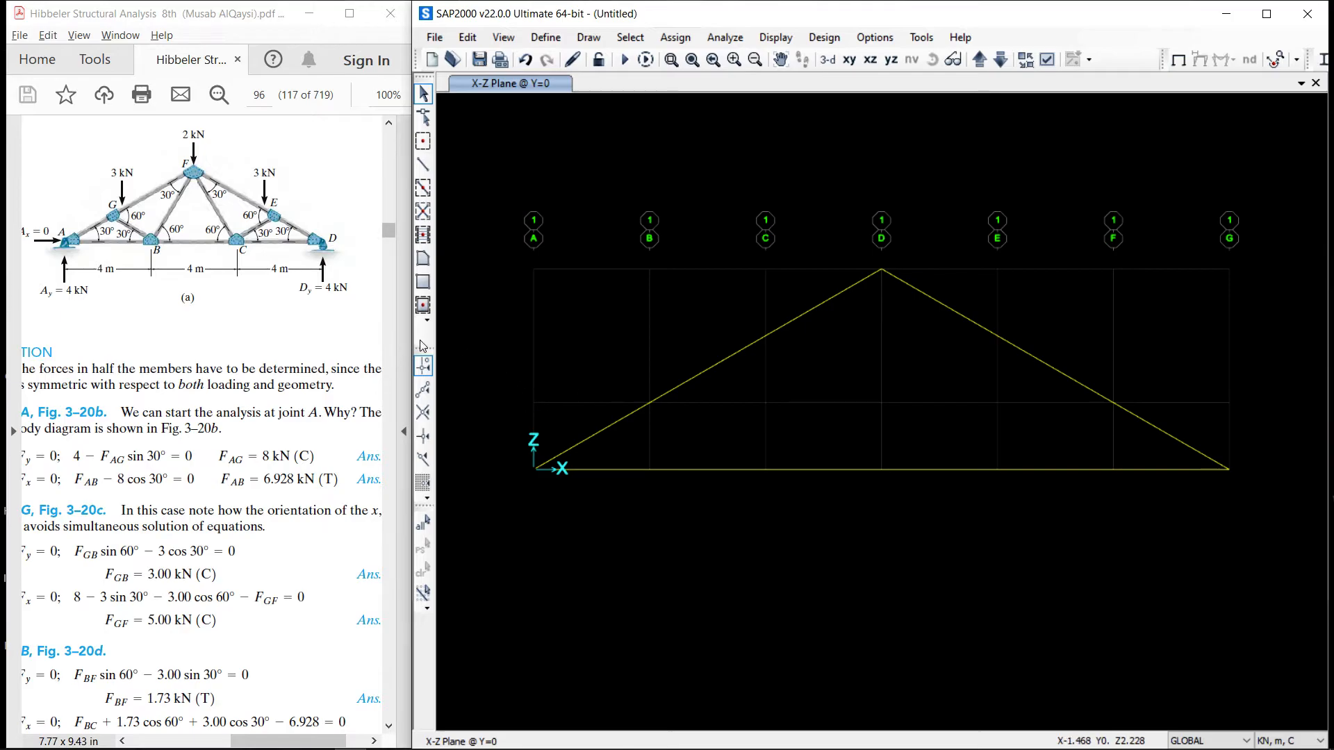
Draw the four web members linking the top-chord joint at B, base joint C, apex D, base joint E and top-chord joint F
click(424, 165)
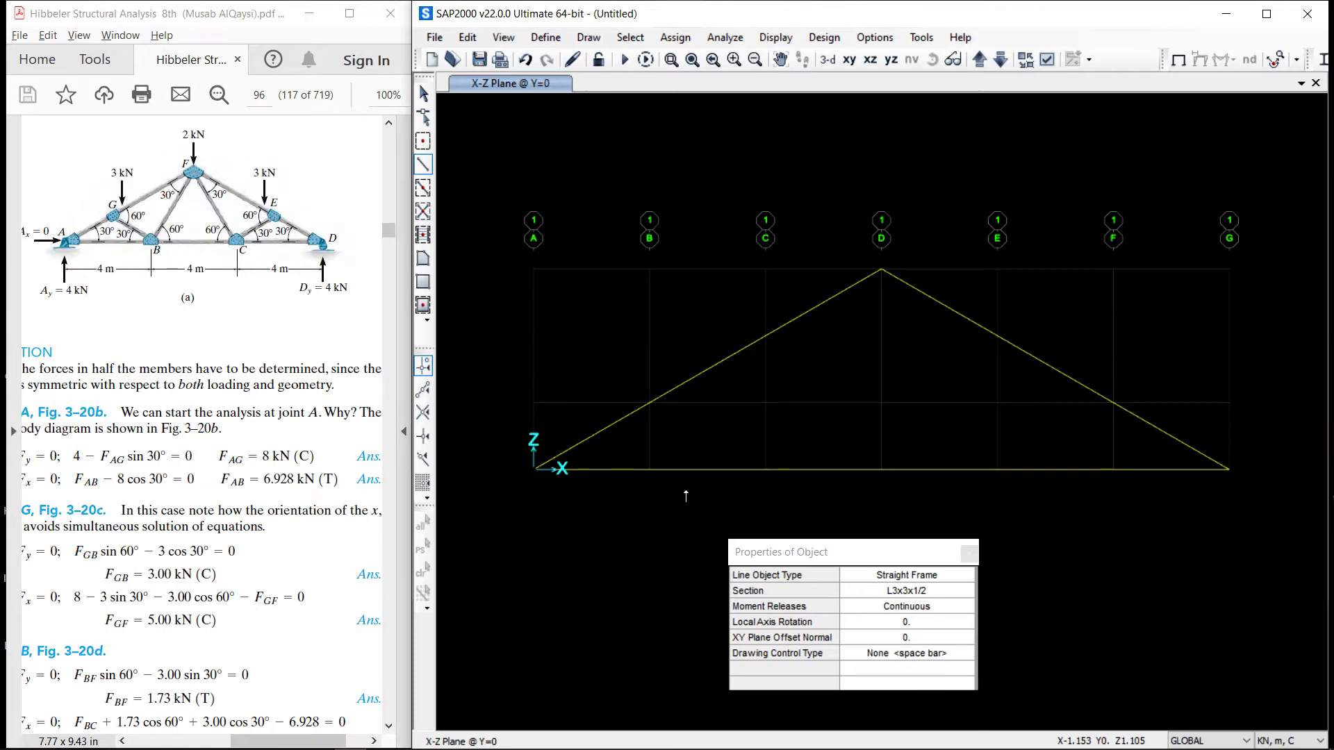
click(765, 471)
click(649, 404)
click(765, 470)
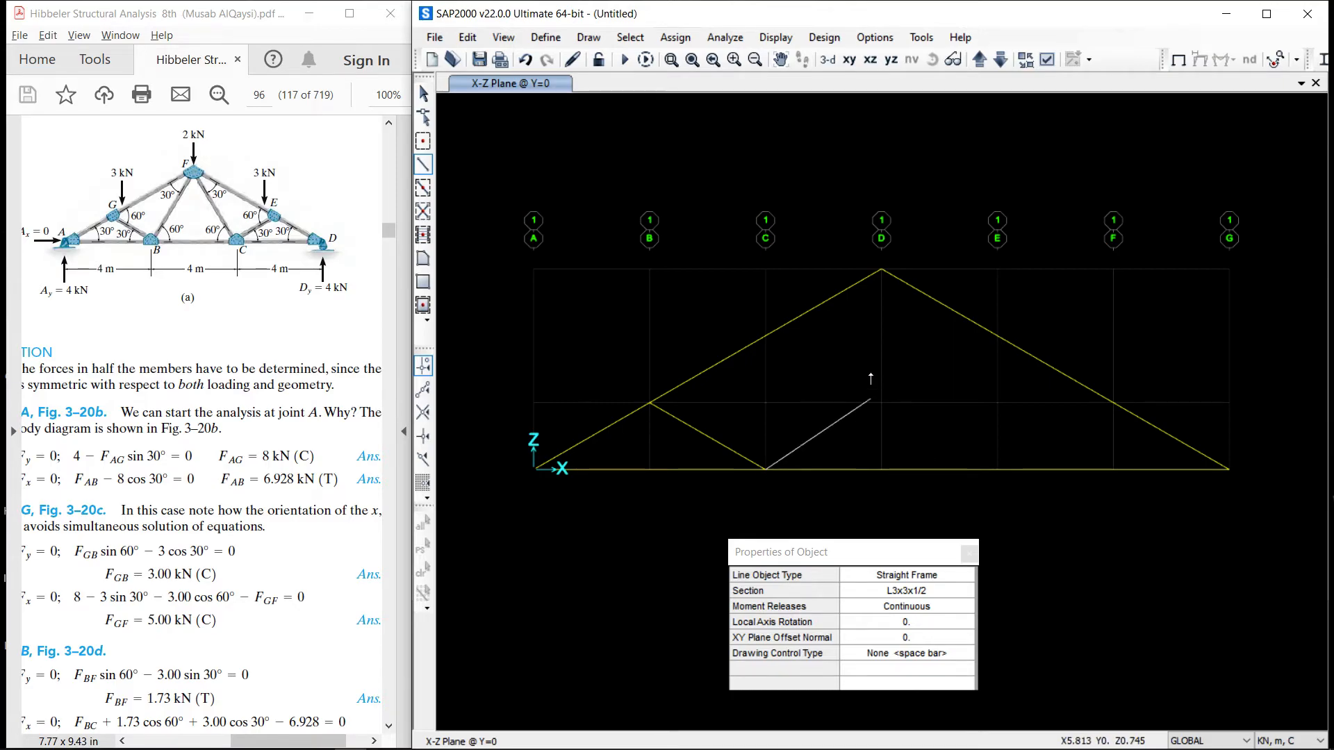
click(882, 274)
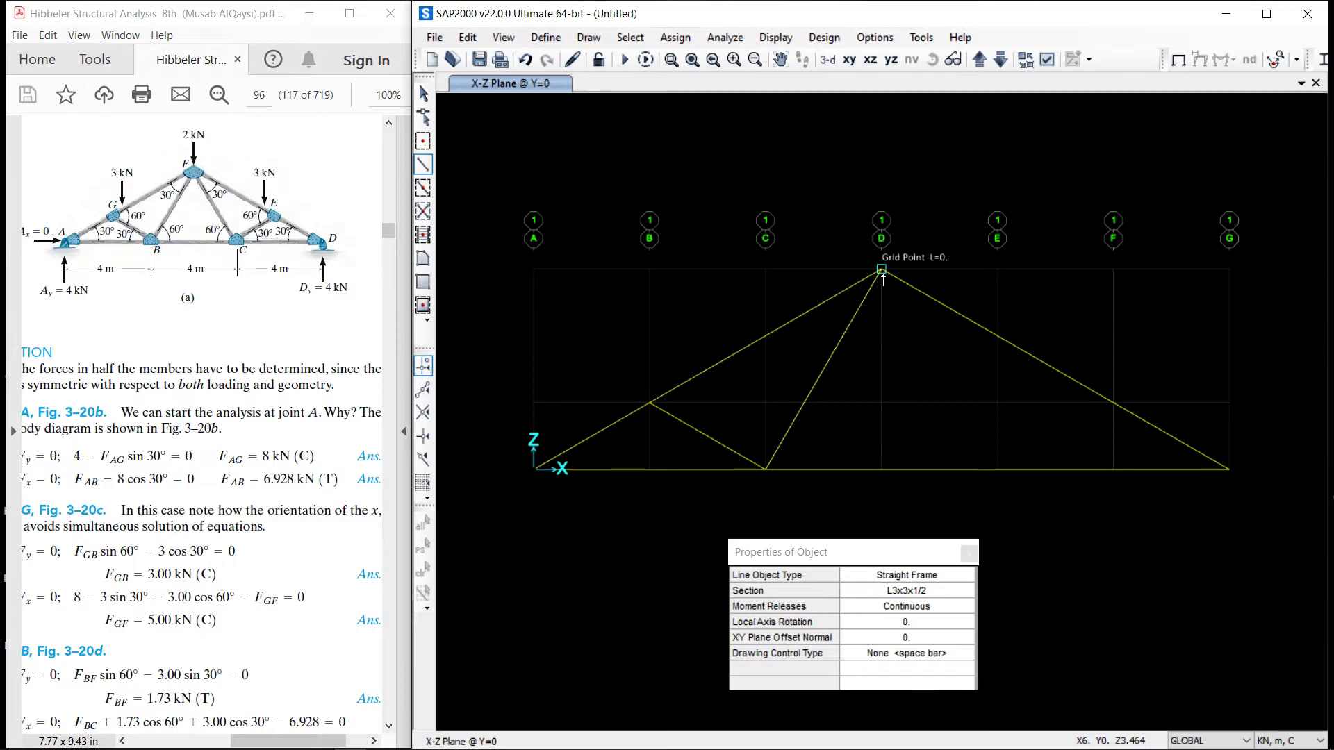
click(997, 477)
click(996, 472)
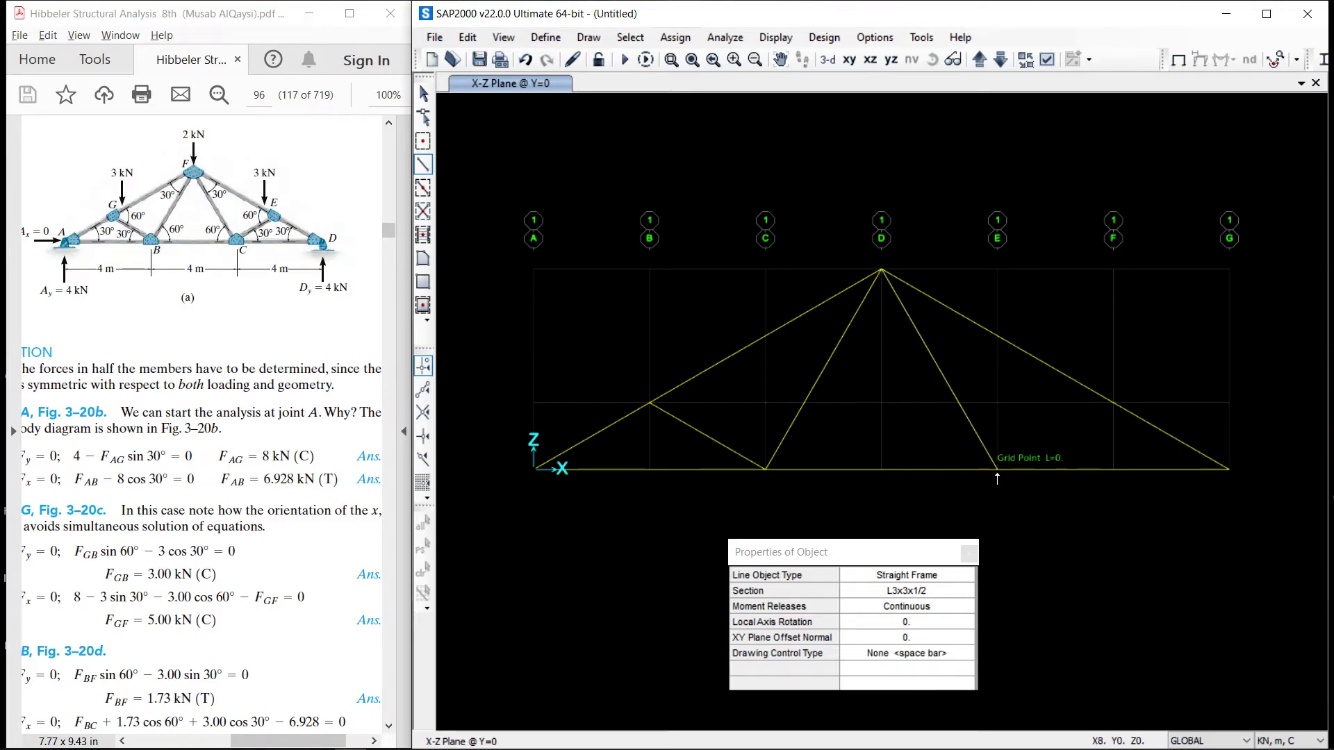
click(1114, 403)
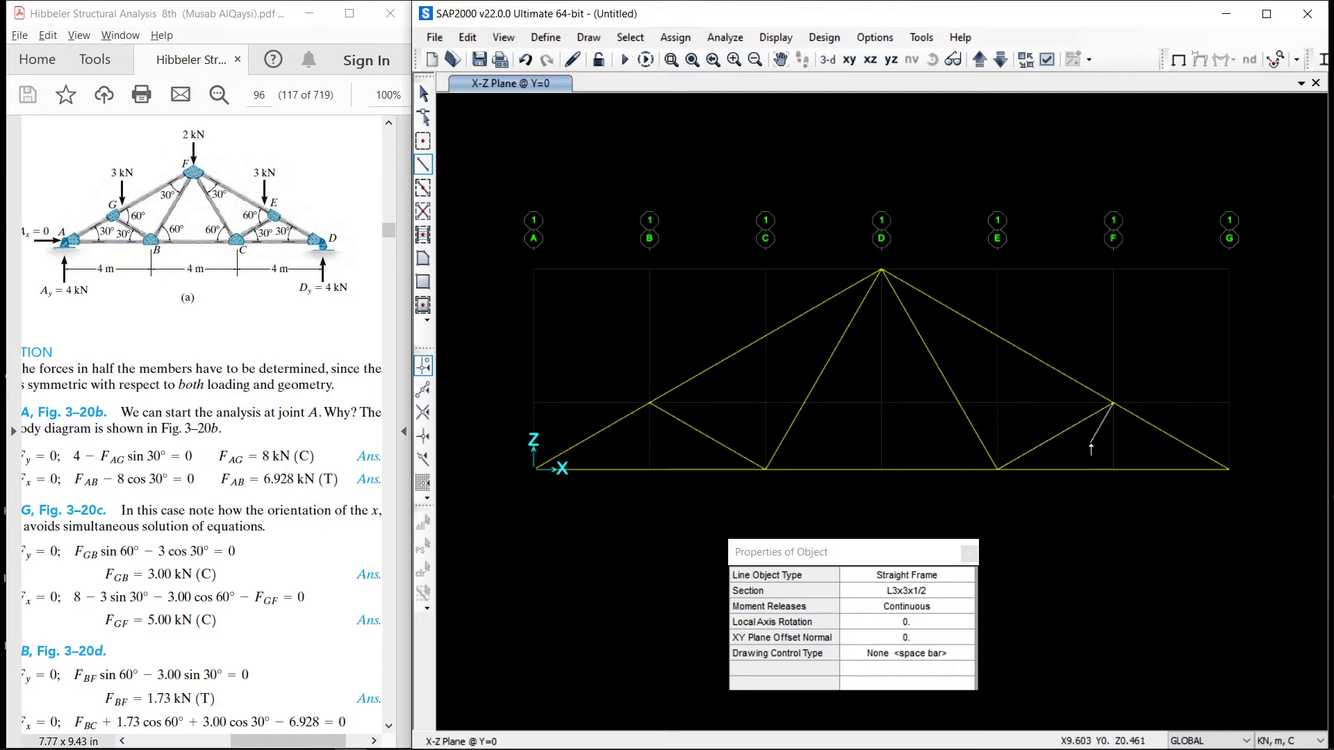
key(Escape)
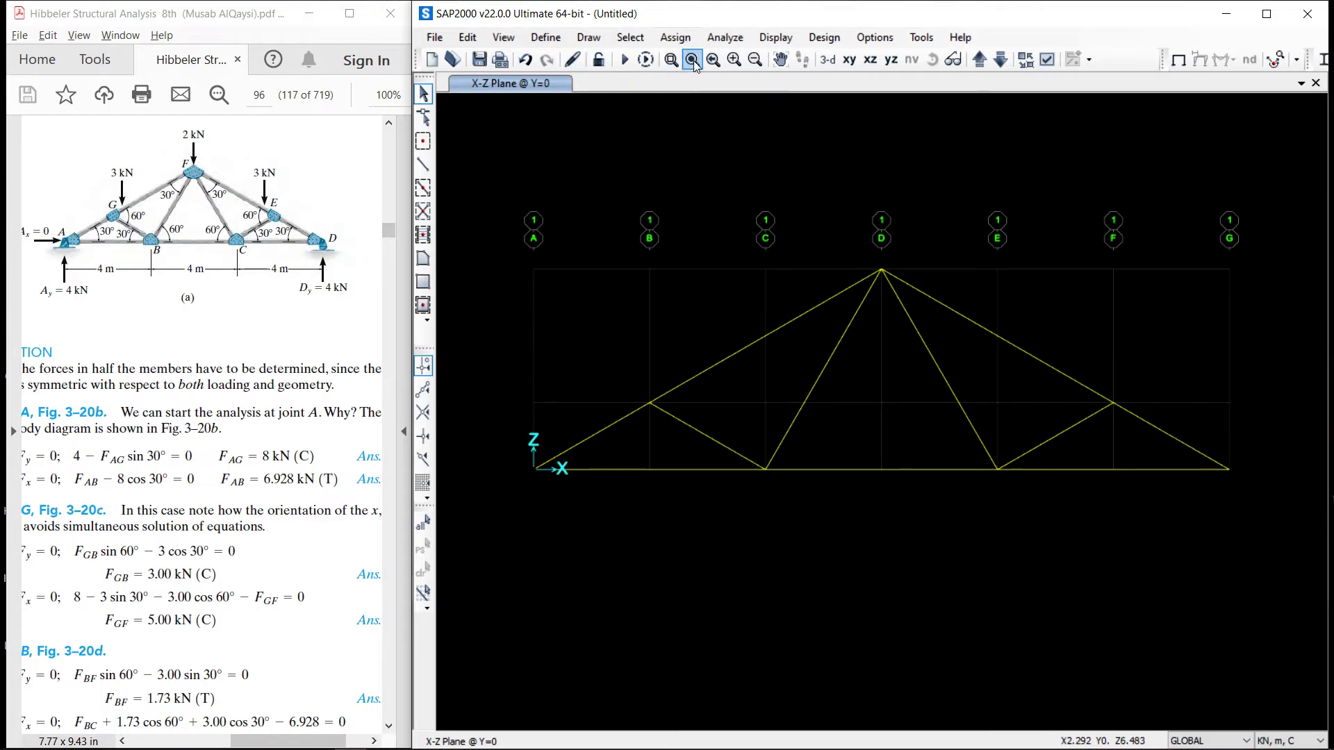
Close the textbook PDF and assign a pinned restraint to the base joint at grid A
click(393, 14)
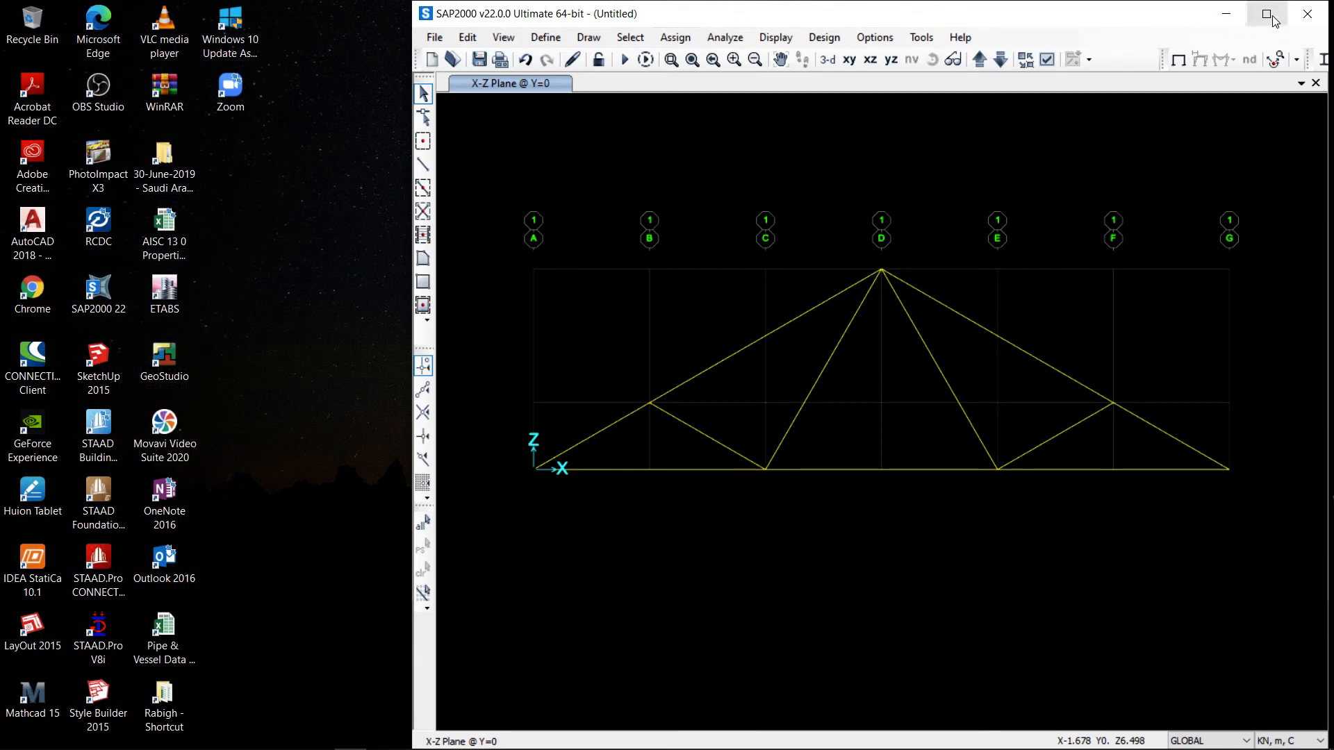
click(1270, 16)
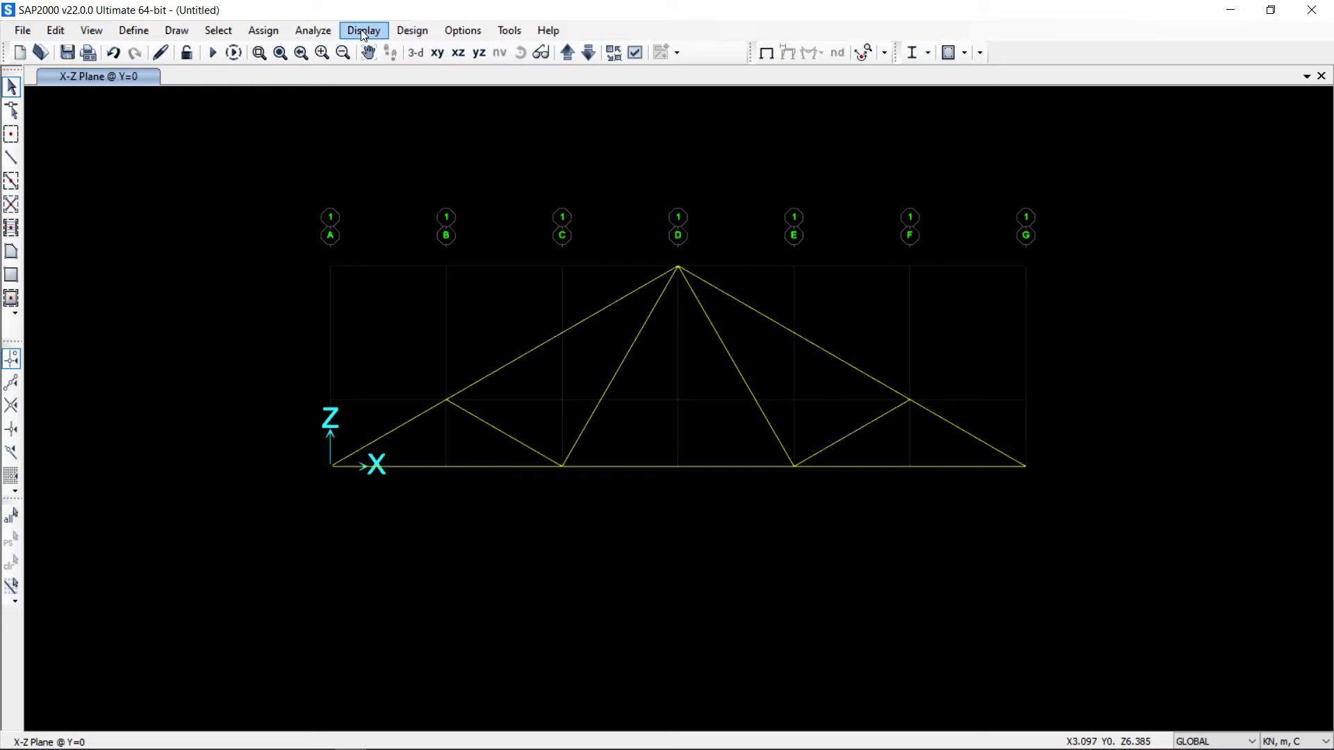
click(266, 31)
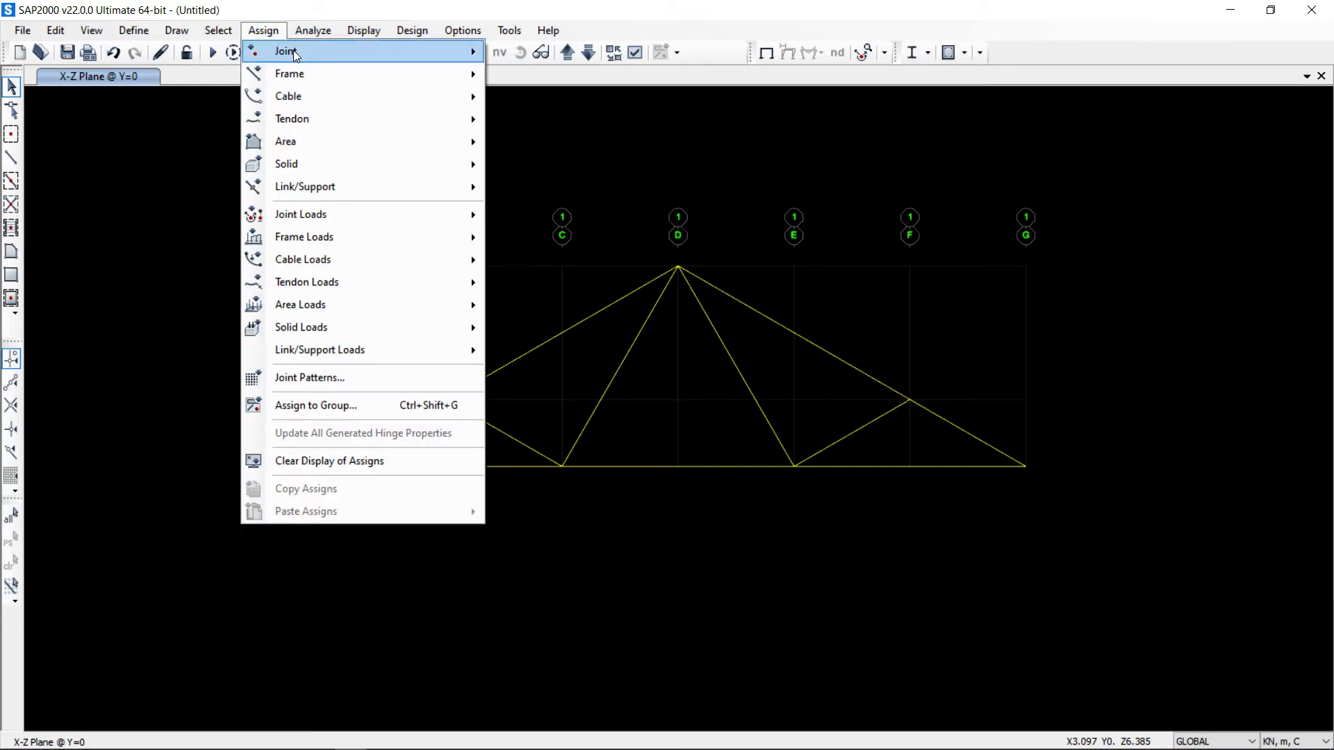
mouse_move(293, 50)
click(586, 50)
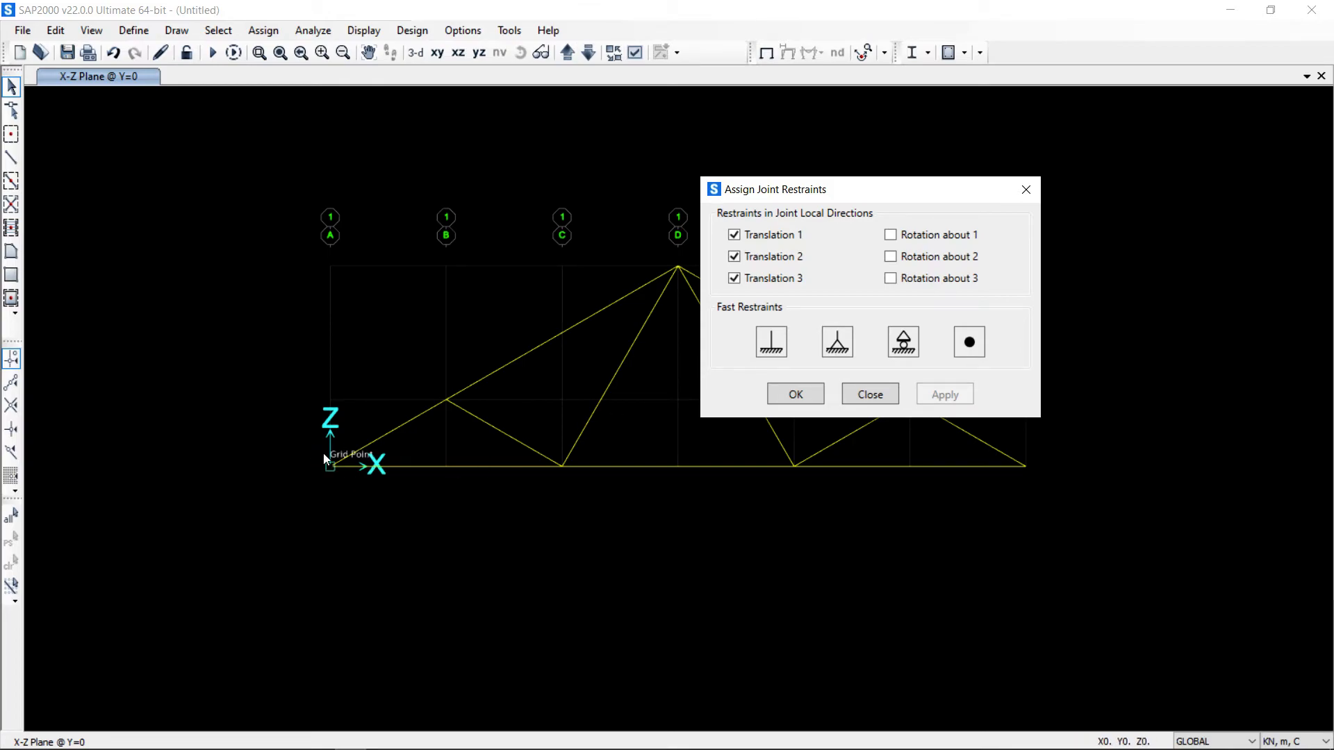
click(837, 345)
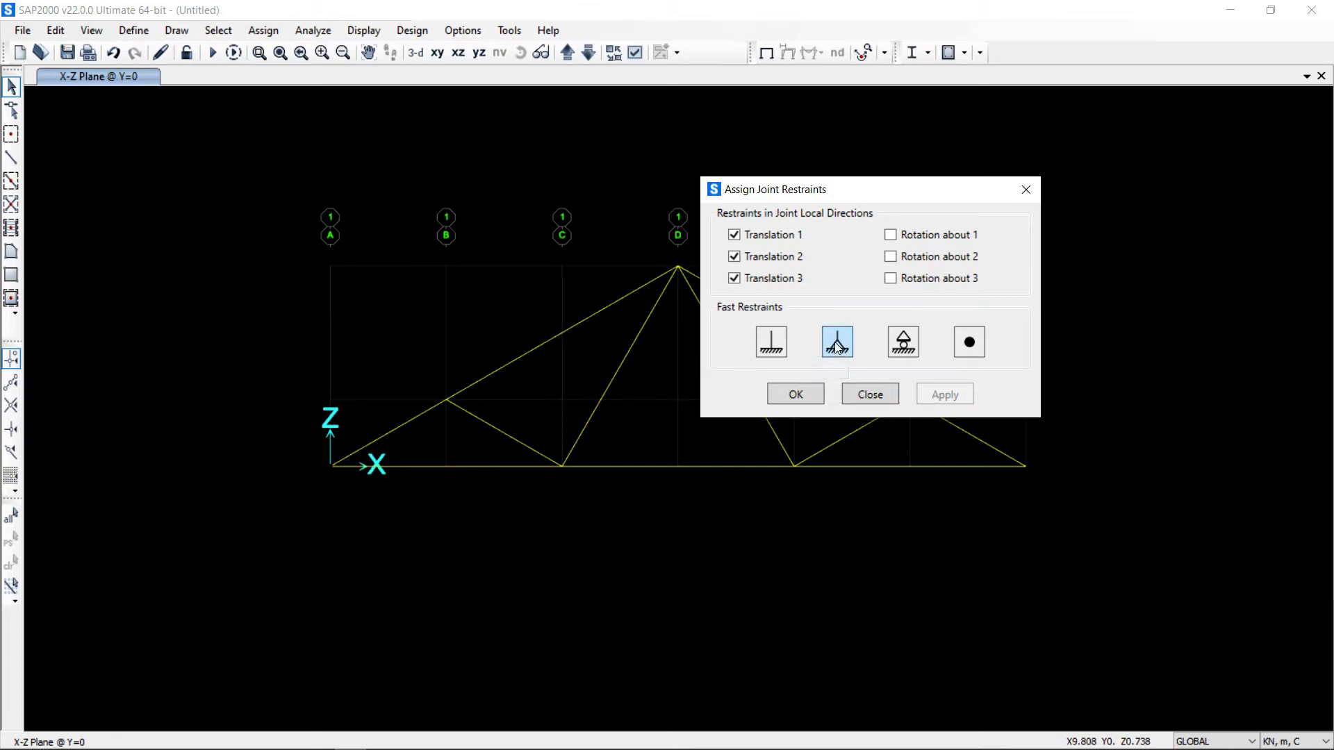
click(331, 465)
click(940, 393)
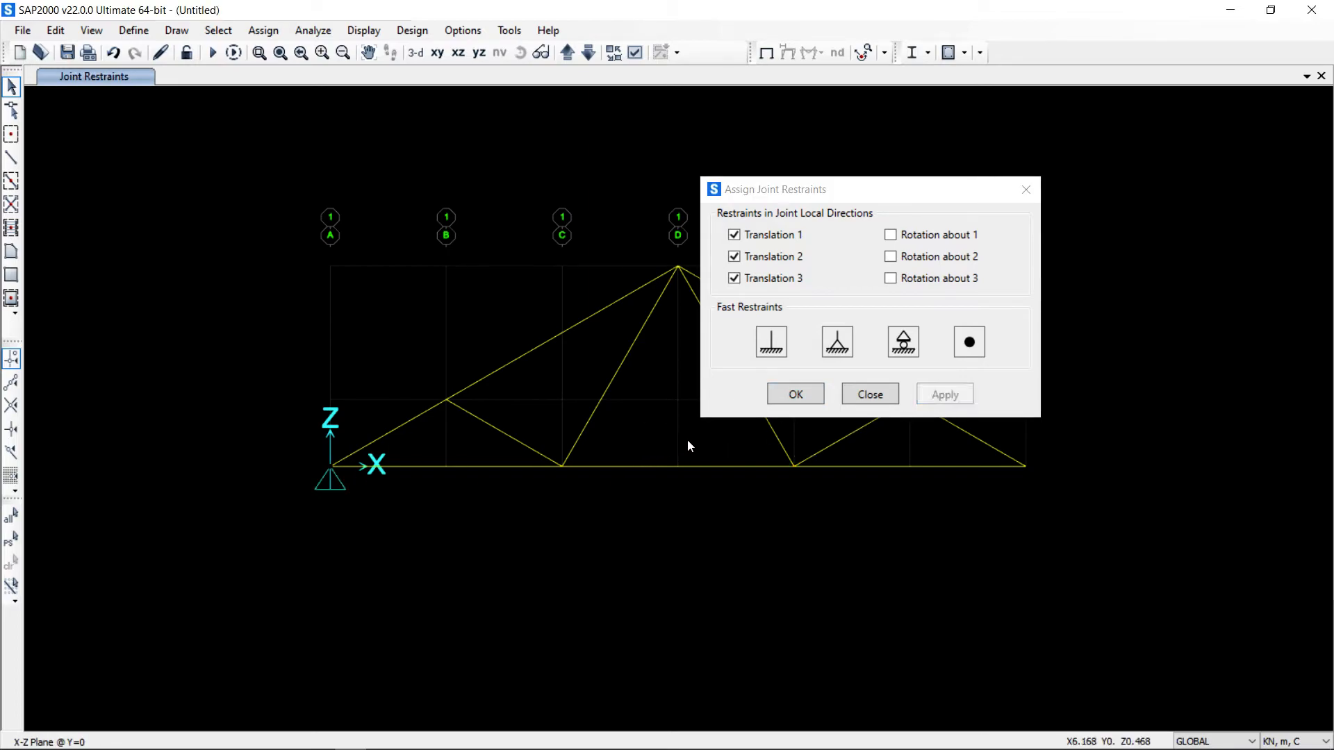
Assign a roller restraint to the base joint at grid G and finish the joint restraints
click(904, 342)
click(1025, 467)
click(948, 394)
click(796, 394)
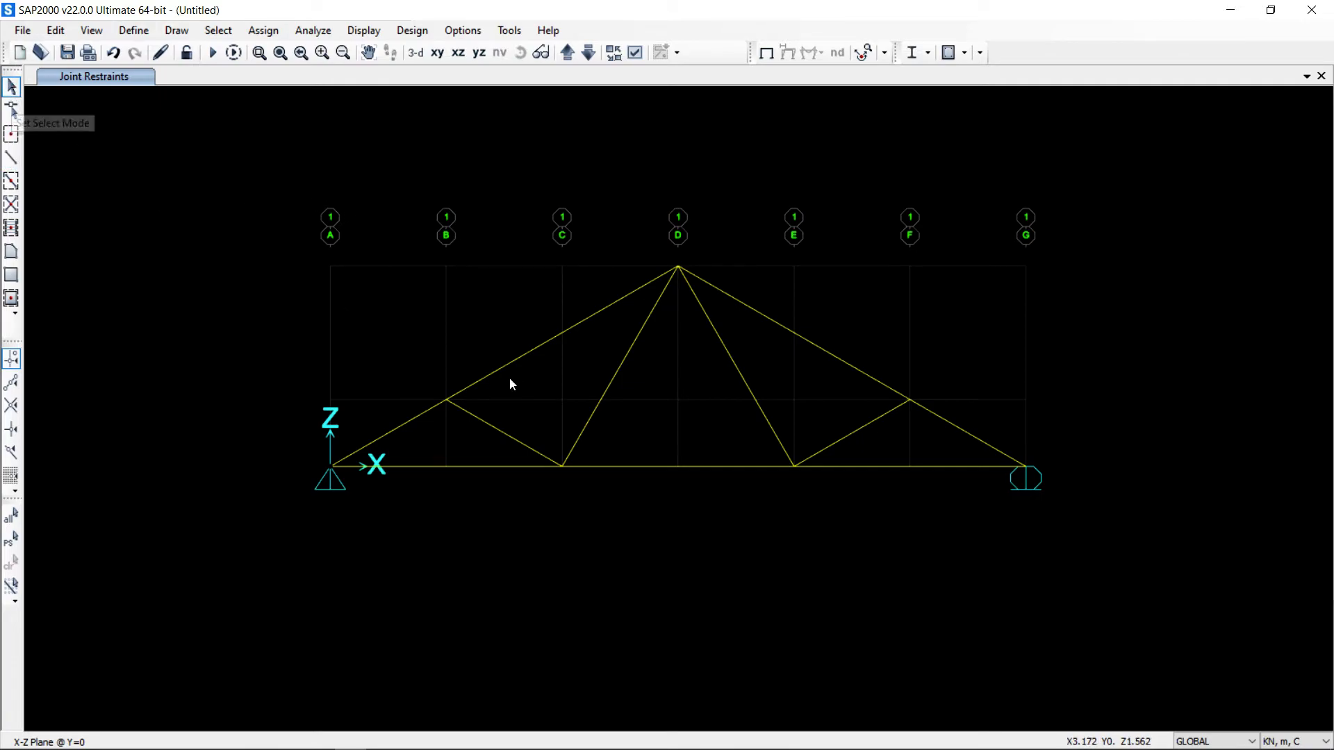
Select the top-chord joint at grid B, then review the load patterns and accept them
click(445, 400)
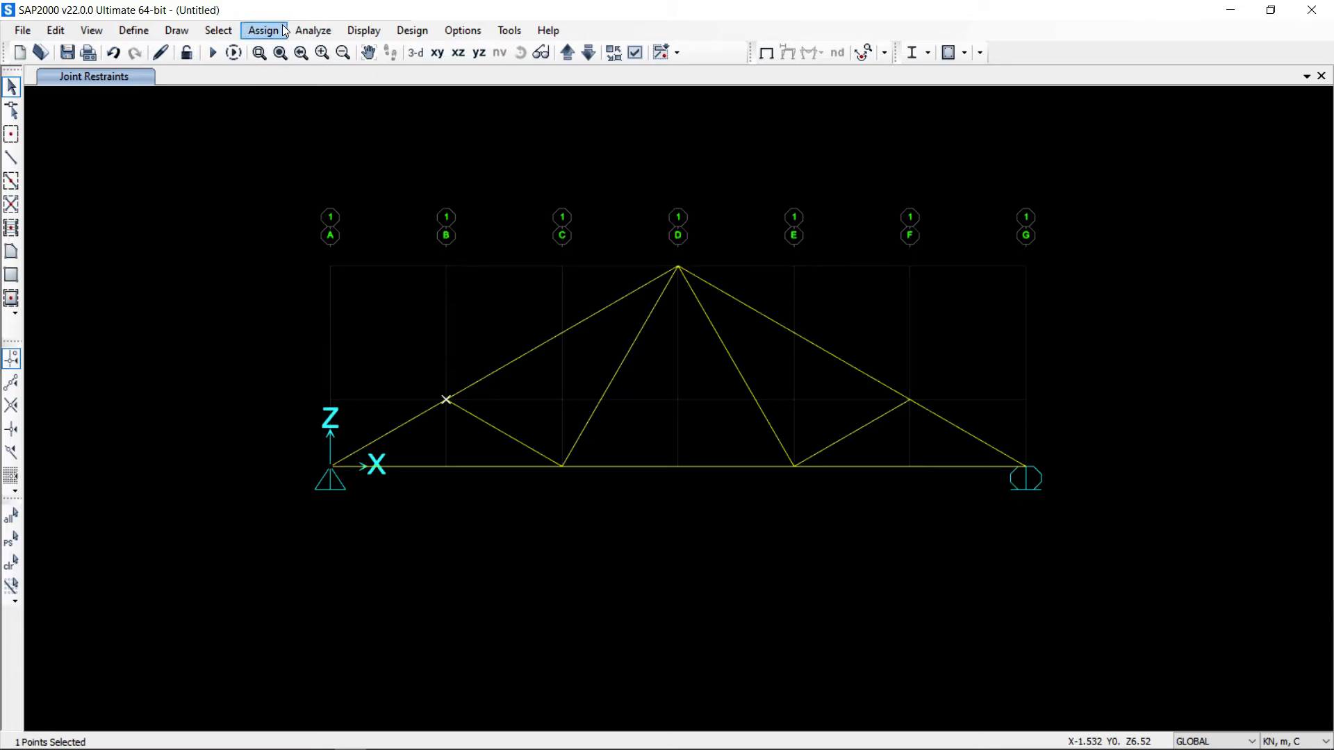
click(121, 31)
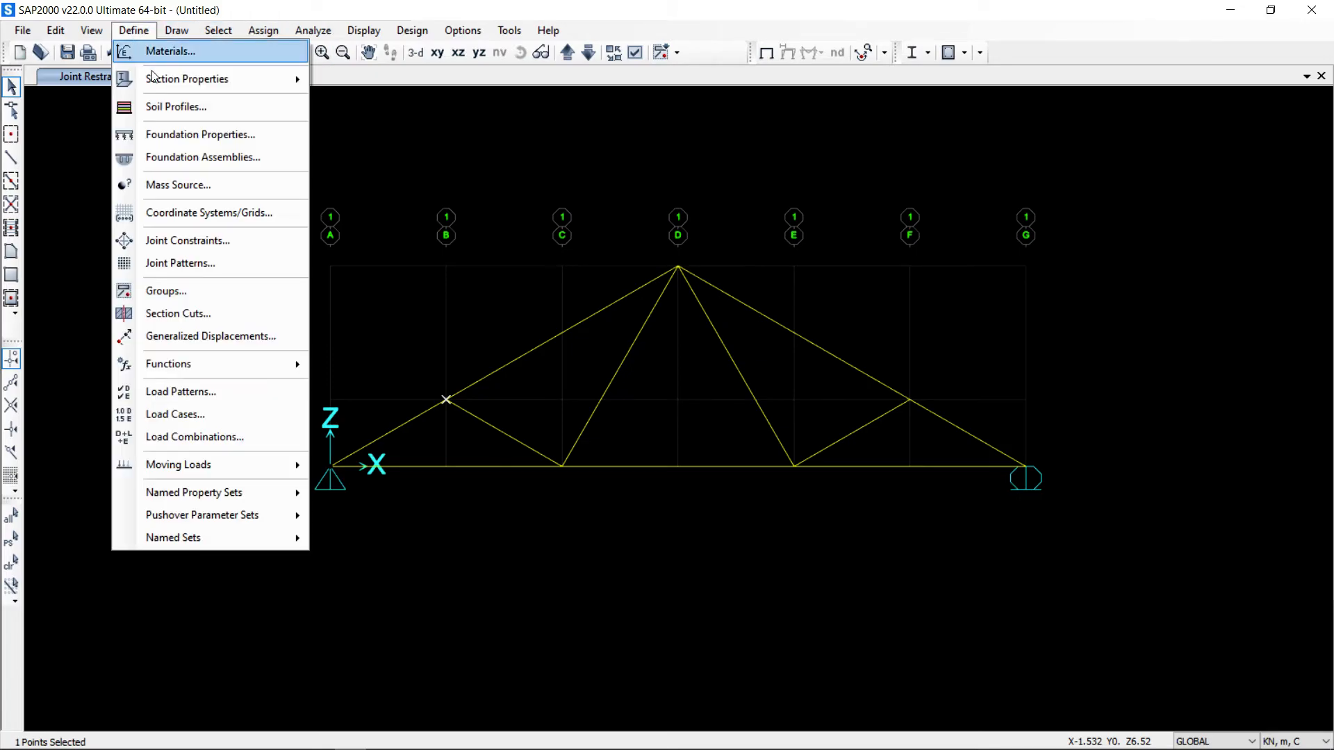
click(219, 391)
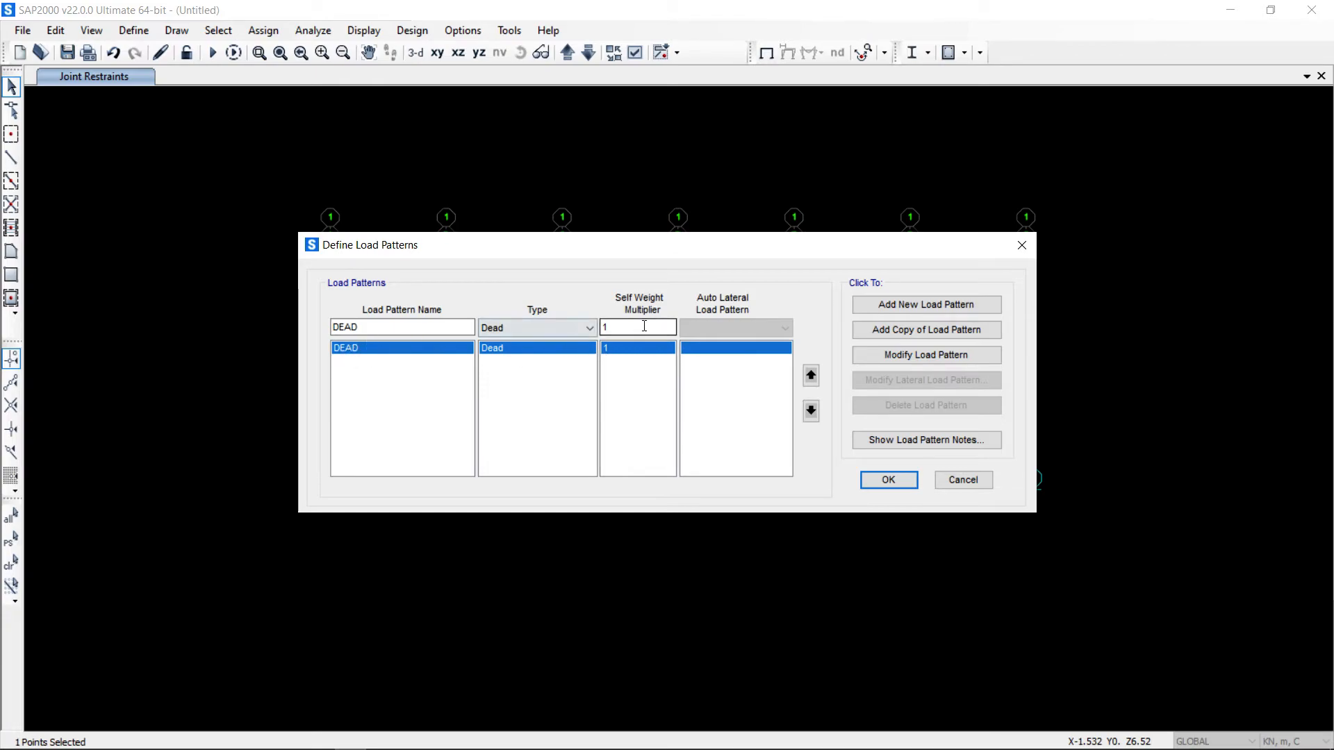
click(895, 482)
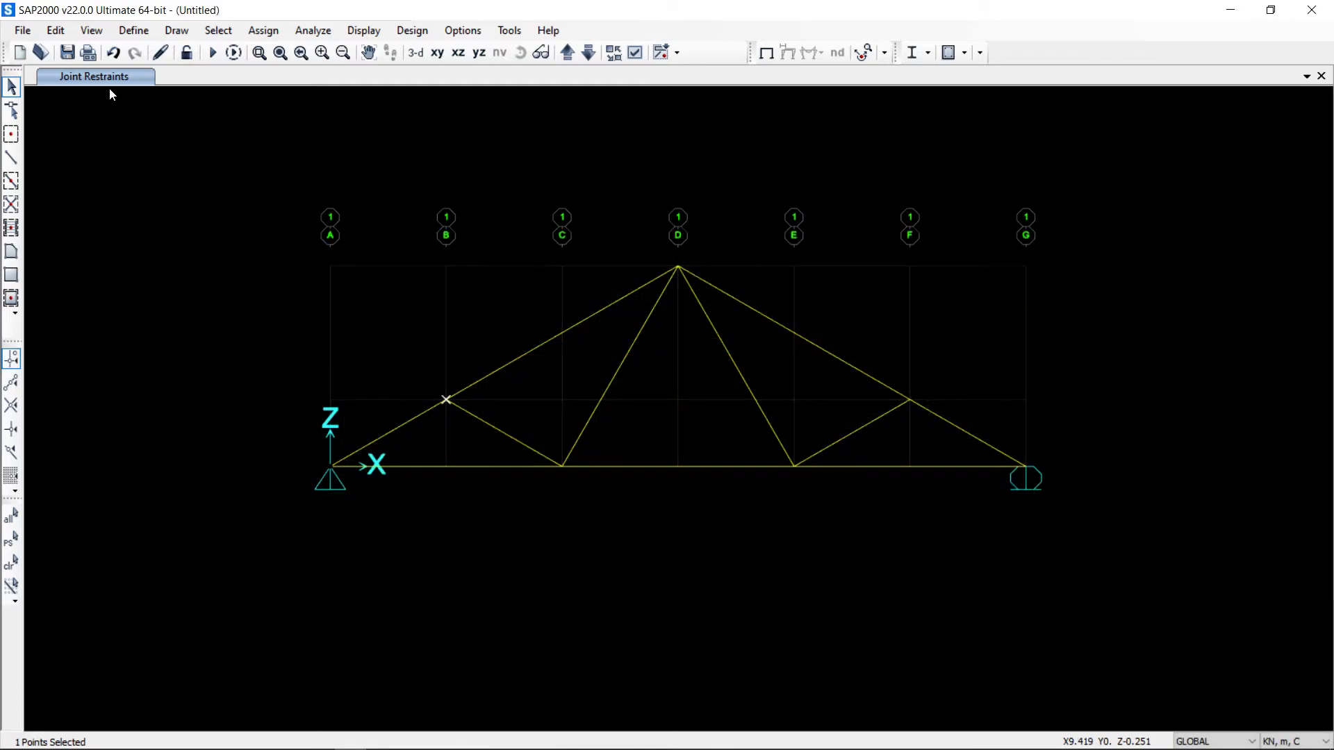
Delete the MODAL load case and accept the load case definitions
click(132, 31)
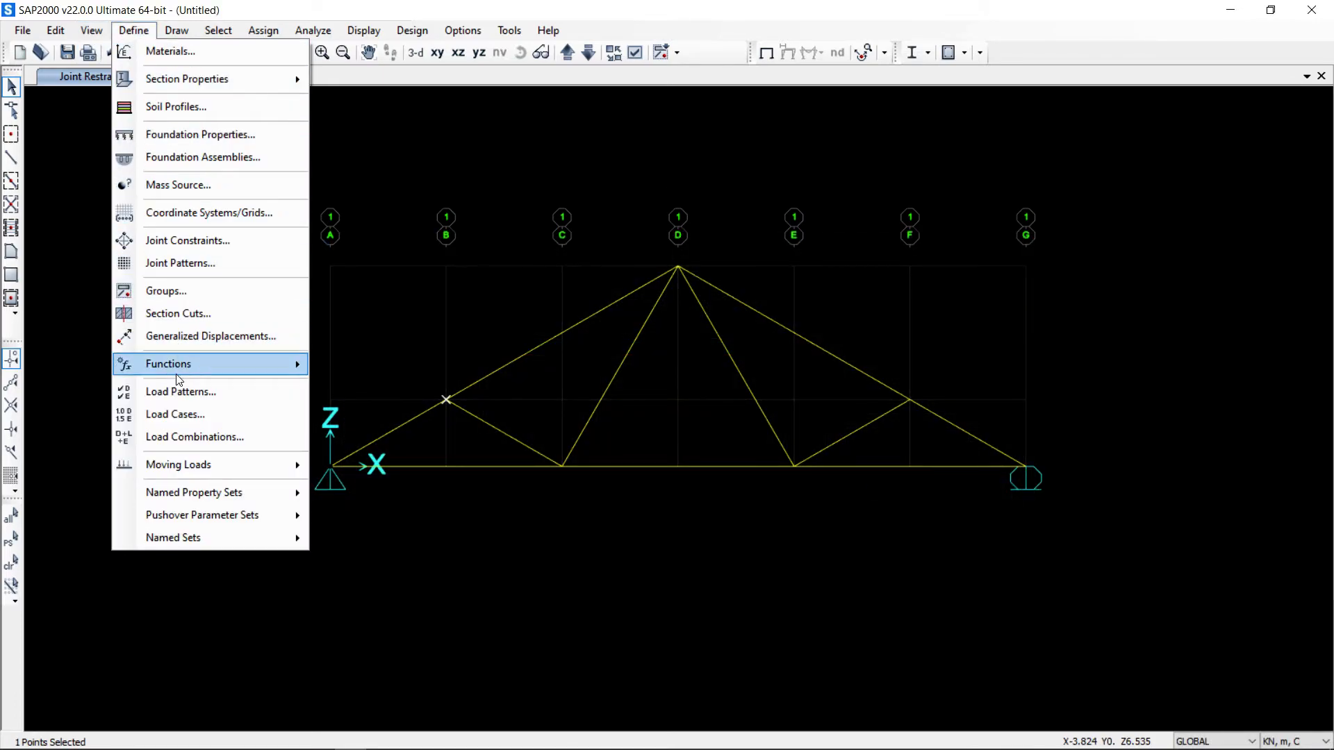
click(170, 415)
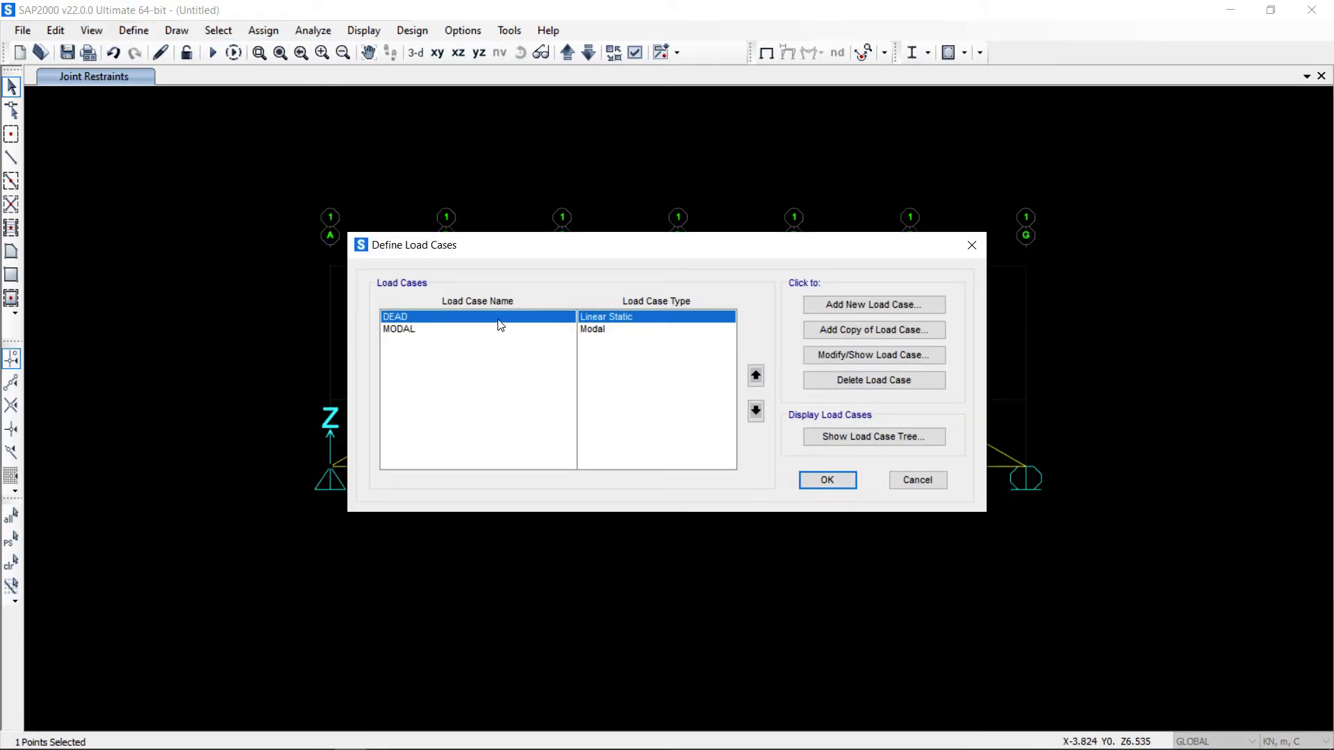
click(395, 330)
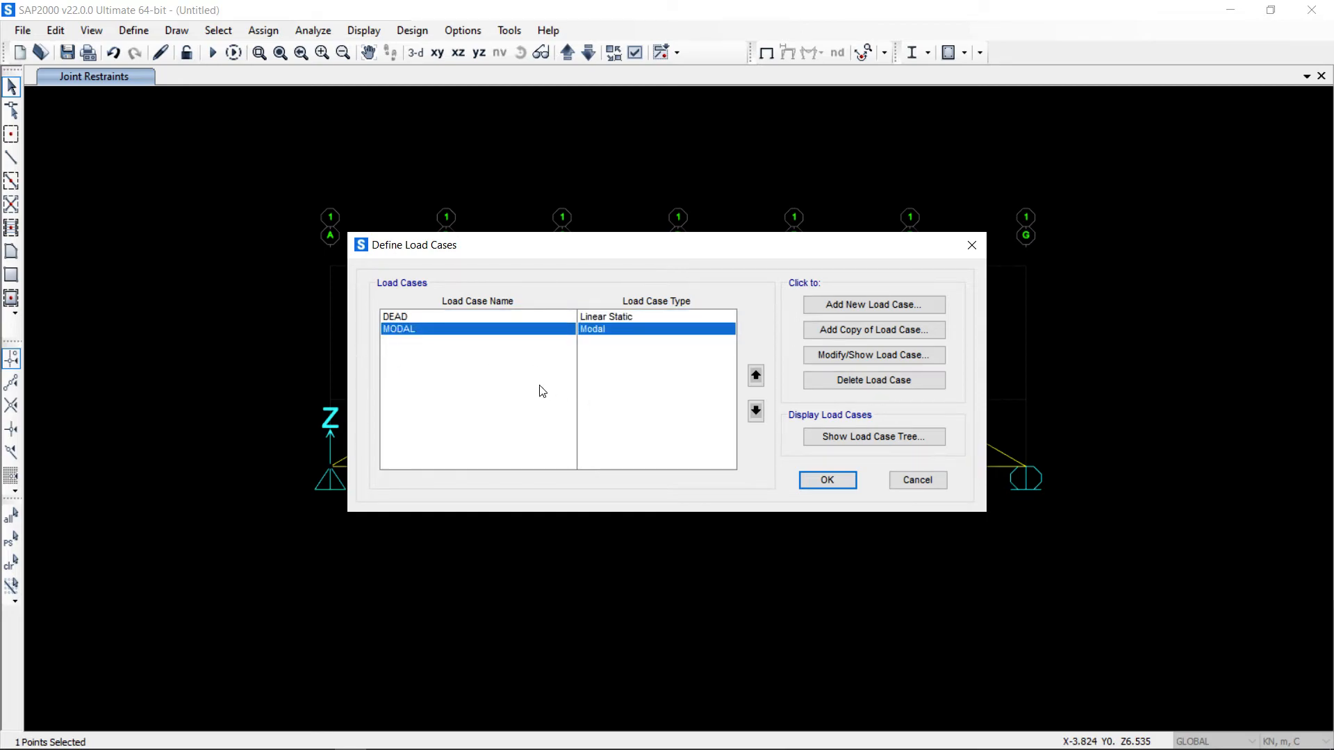
click(873, 381)
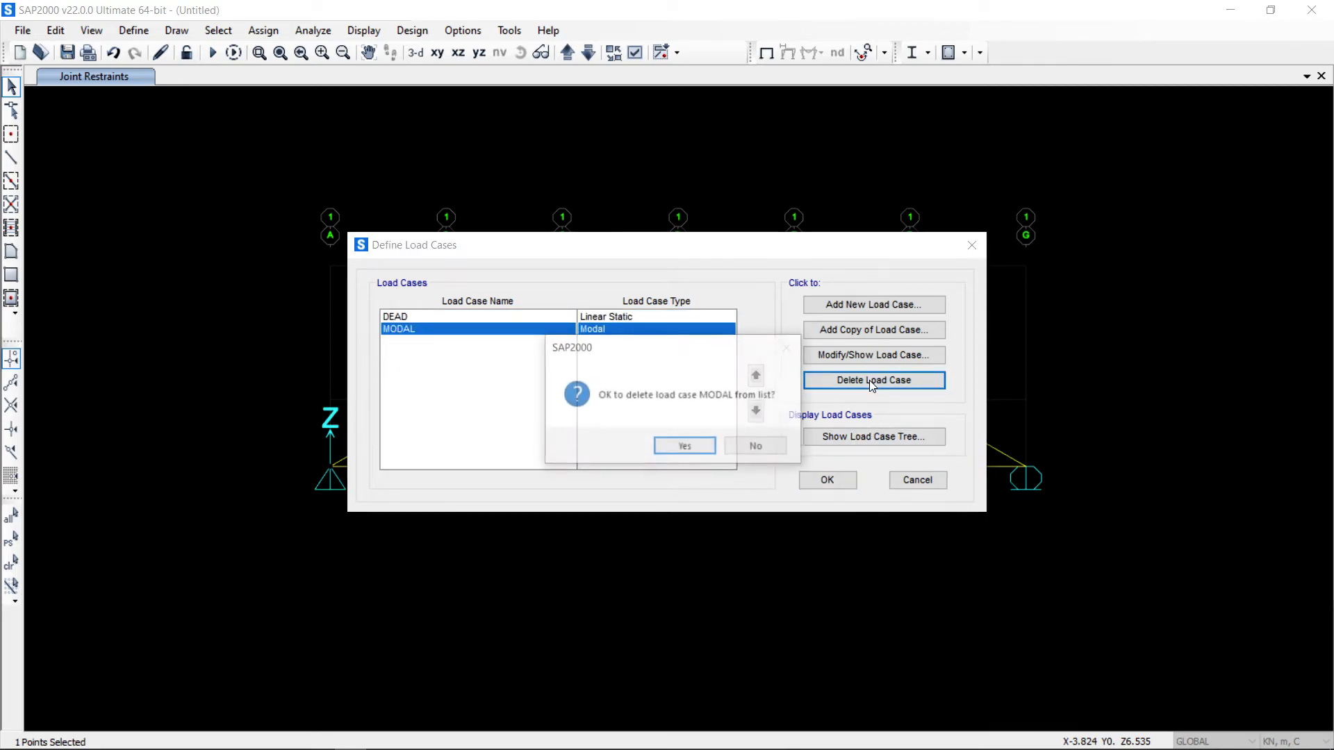
click(674, 449)
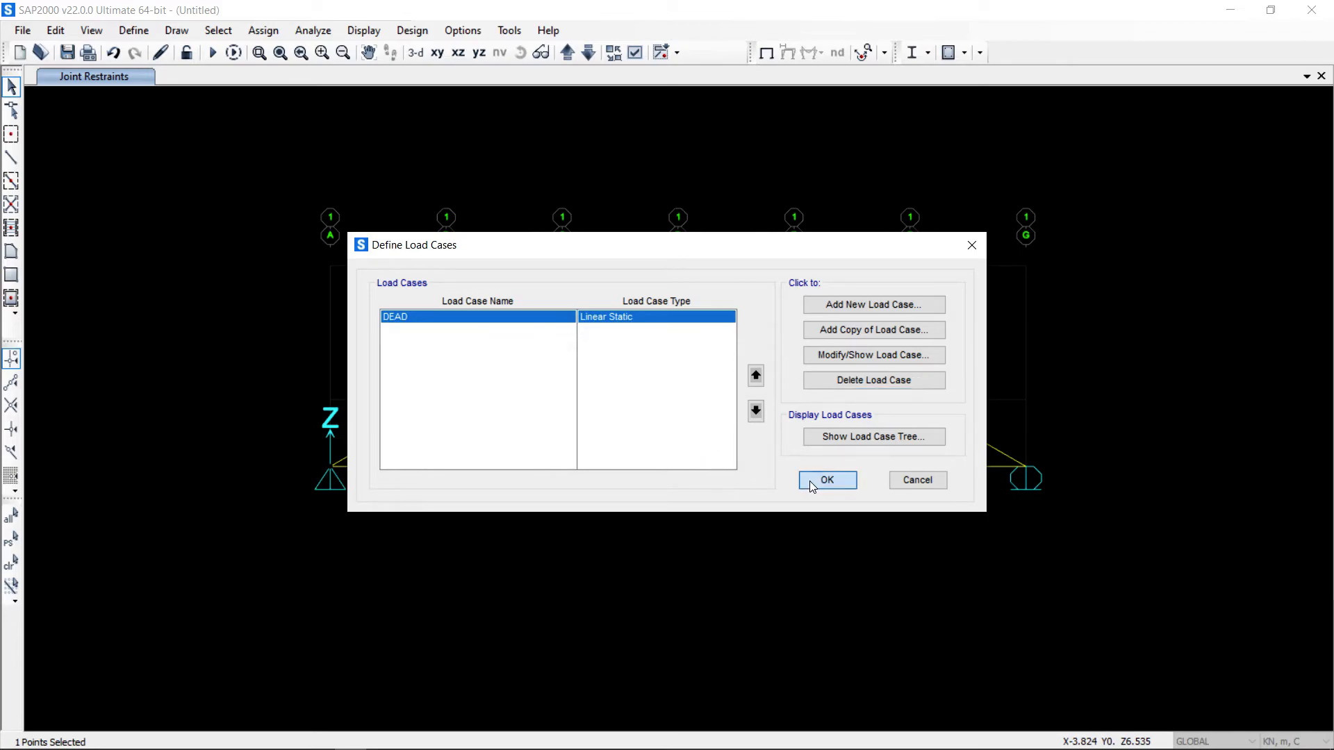
click(818, 478)
click(91, 33)
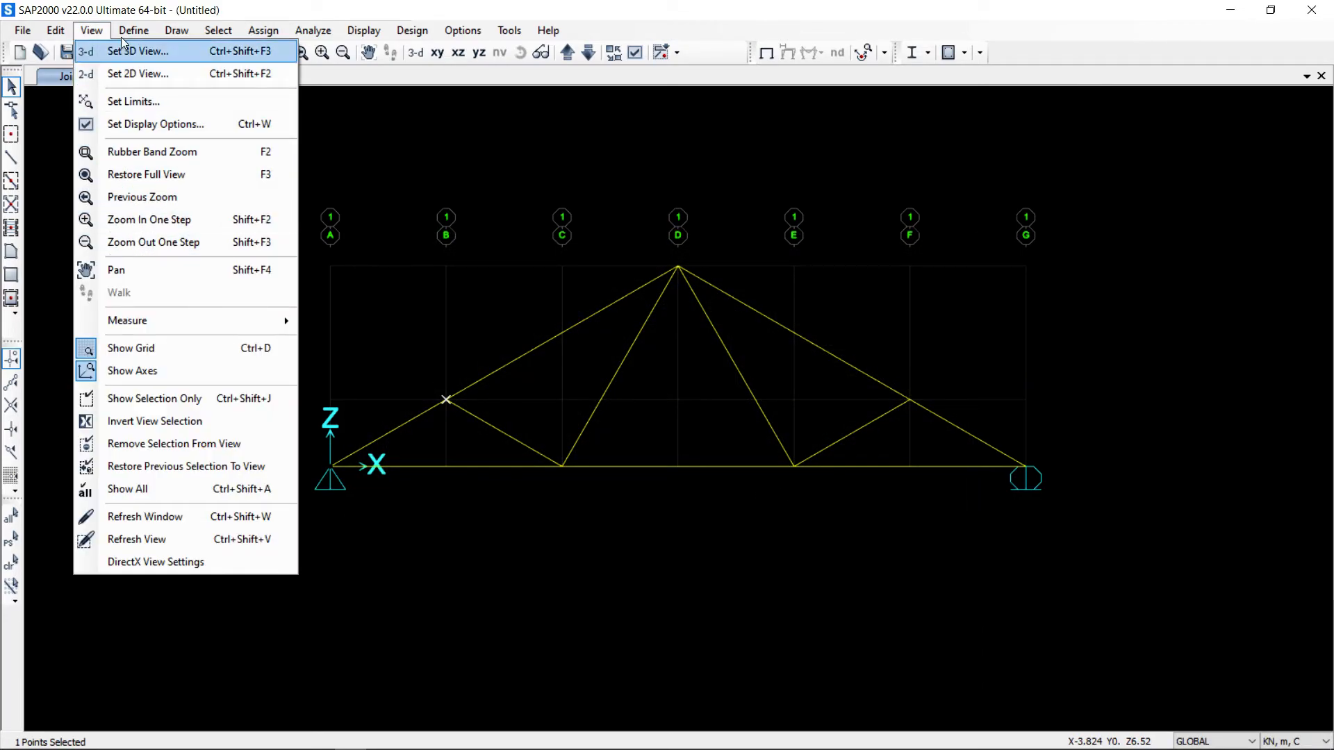
mouse_move(134, 31)
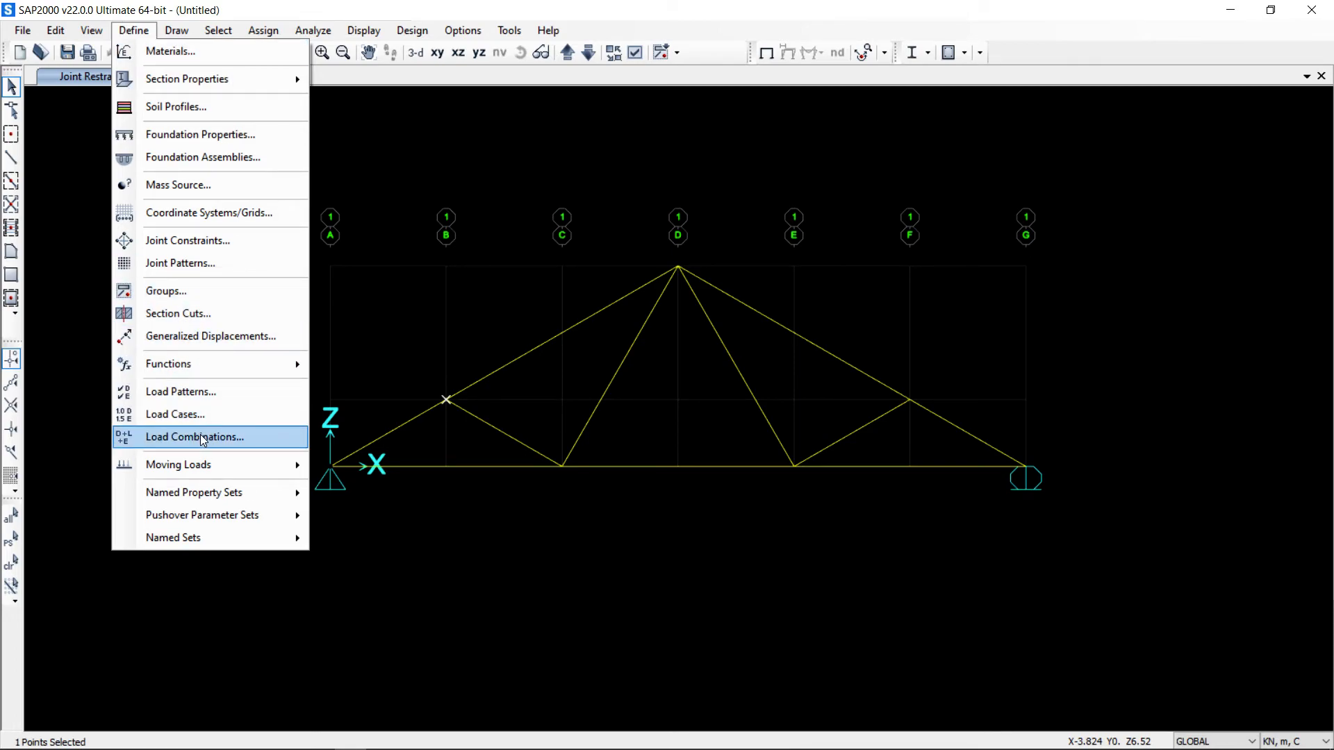
click(230, 607)
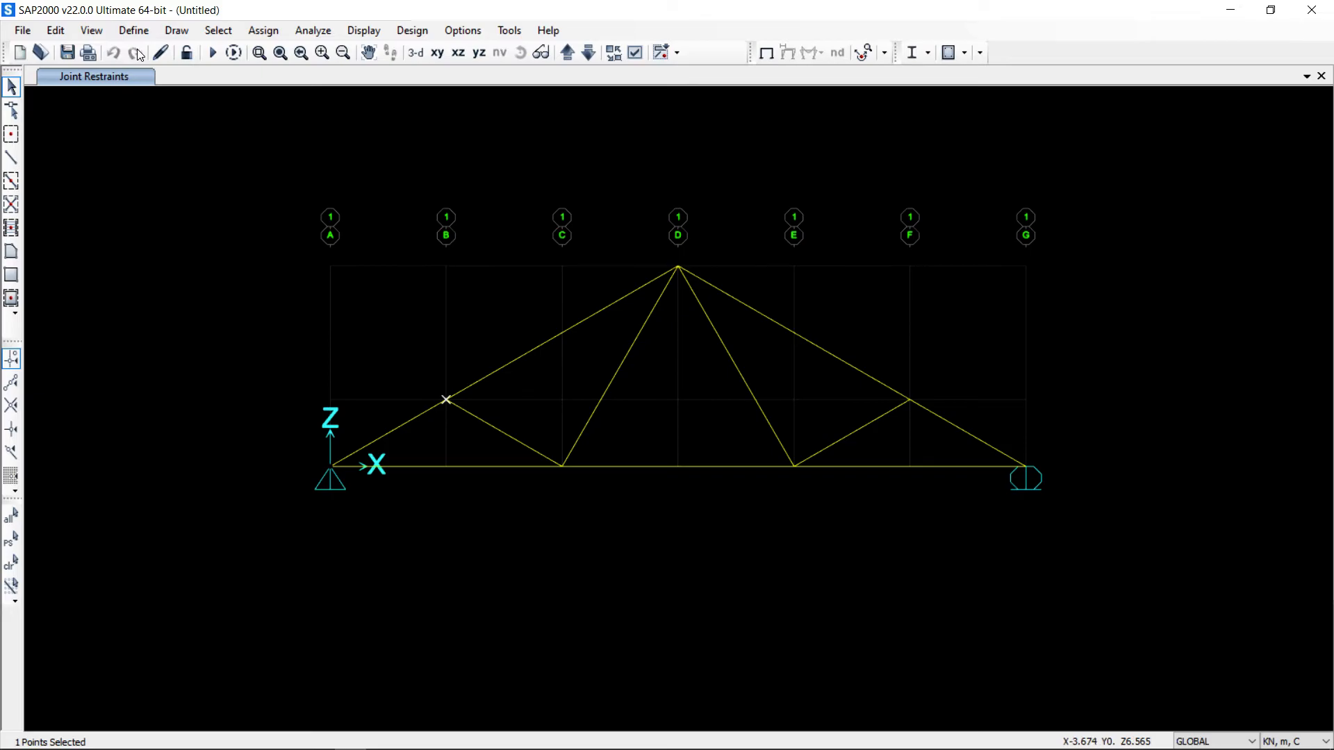
Assign a DEAD joint force of -3 kN in global Z to the selected top-chord joint at grid B
click(276, 33)
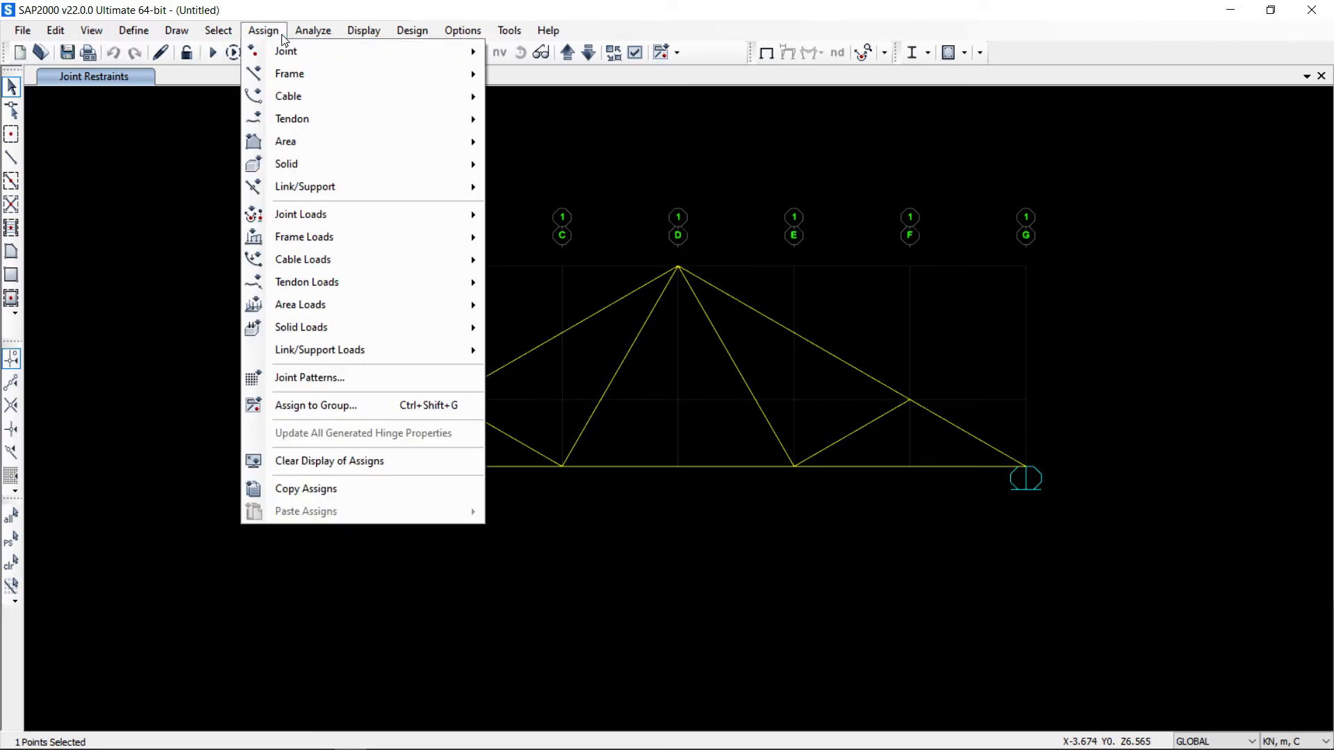
mouse_move(292, 219)
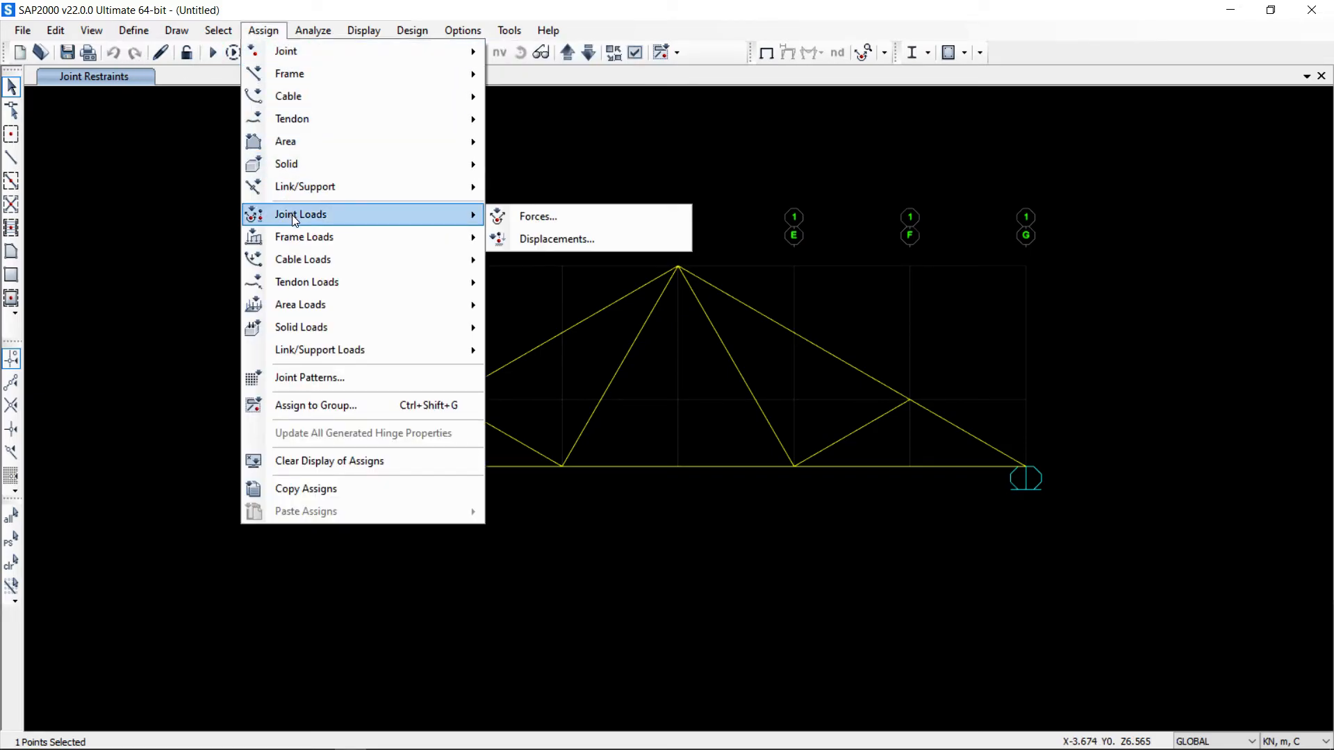
click(584, 215)
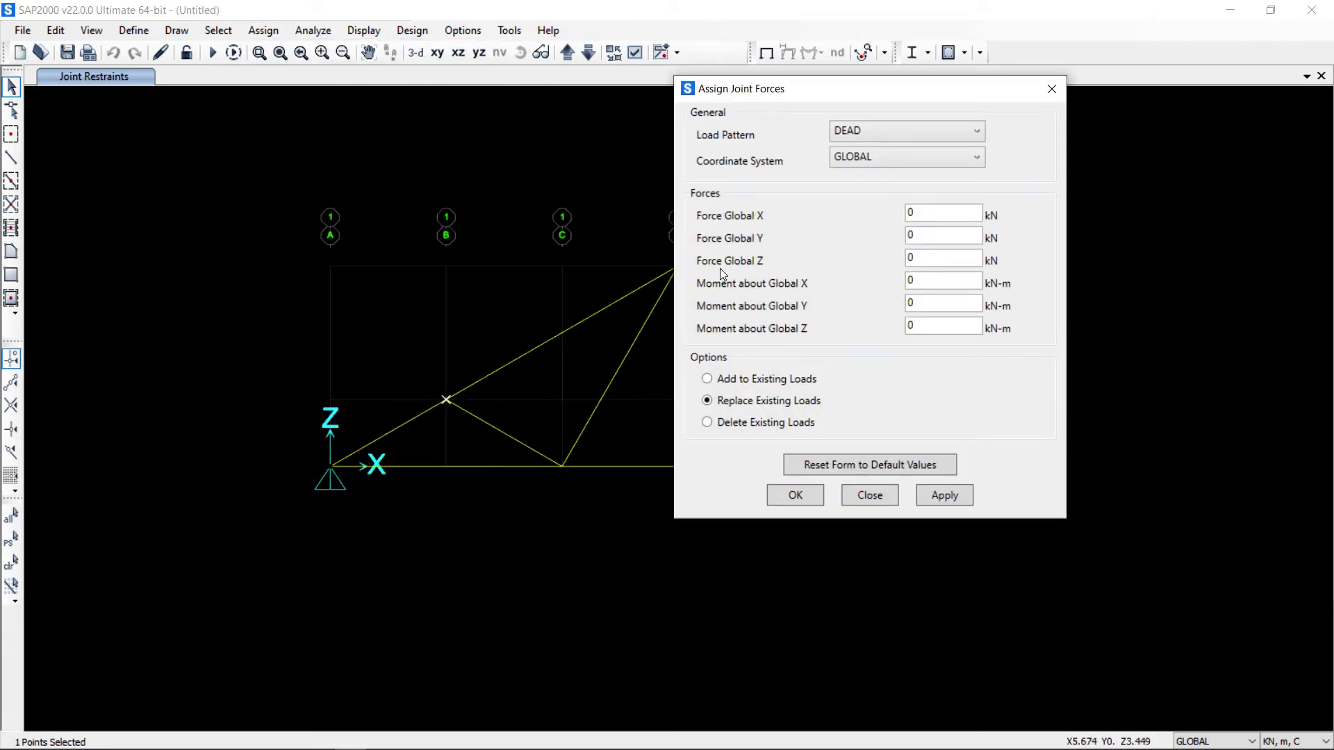
double_click(946, 256)
text(-3)
click(940, 495)
Apply the same -3 kN global Z force to the top-chord joint at grid F
drag(882, 90, 465, 442)
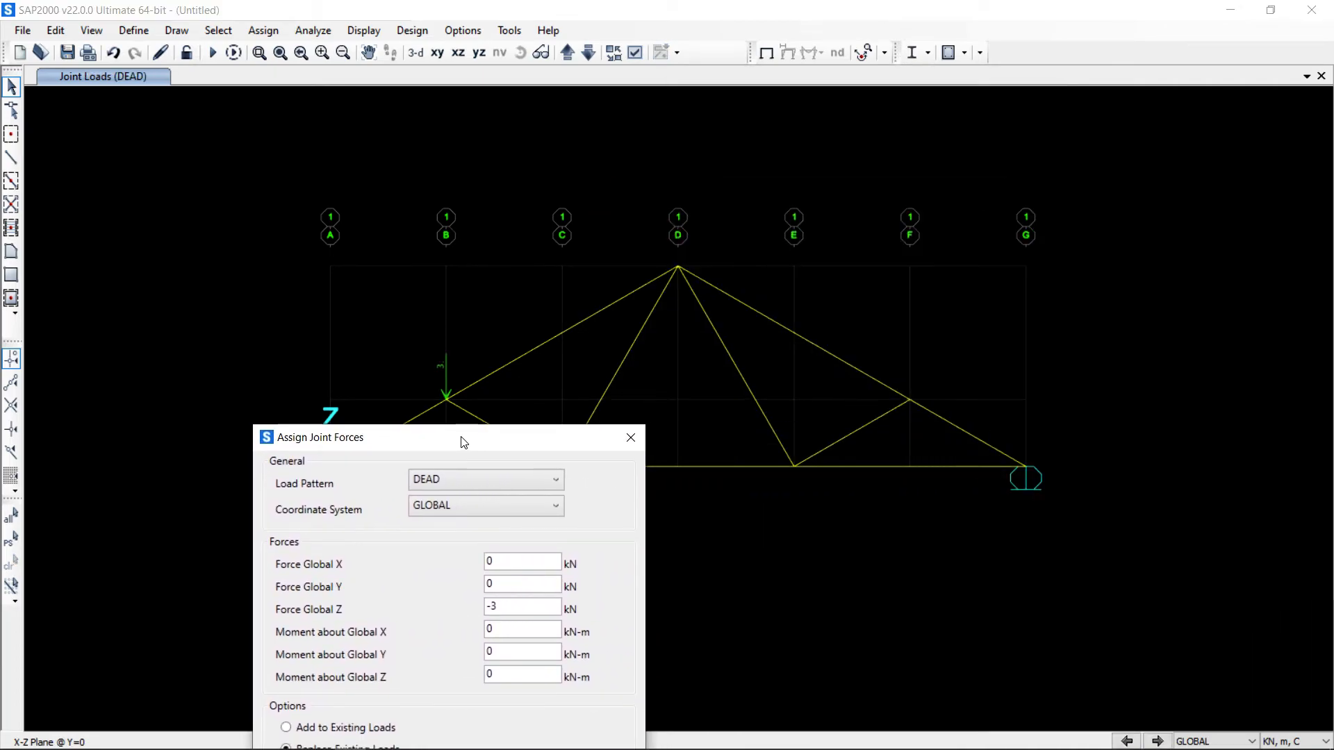
click(909, 401)
drag(407, 447, 359, 175)
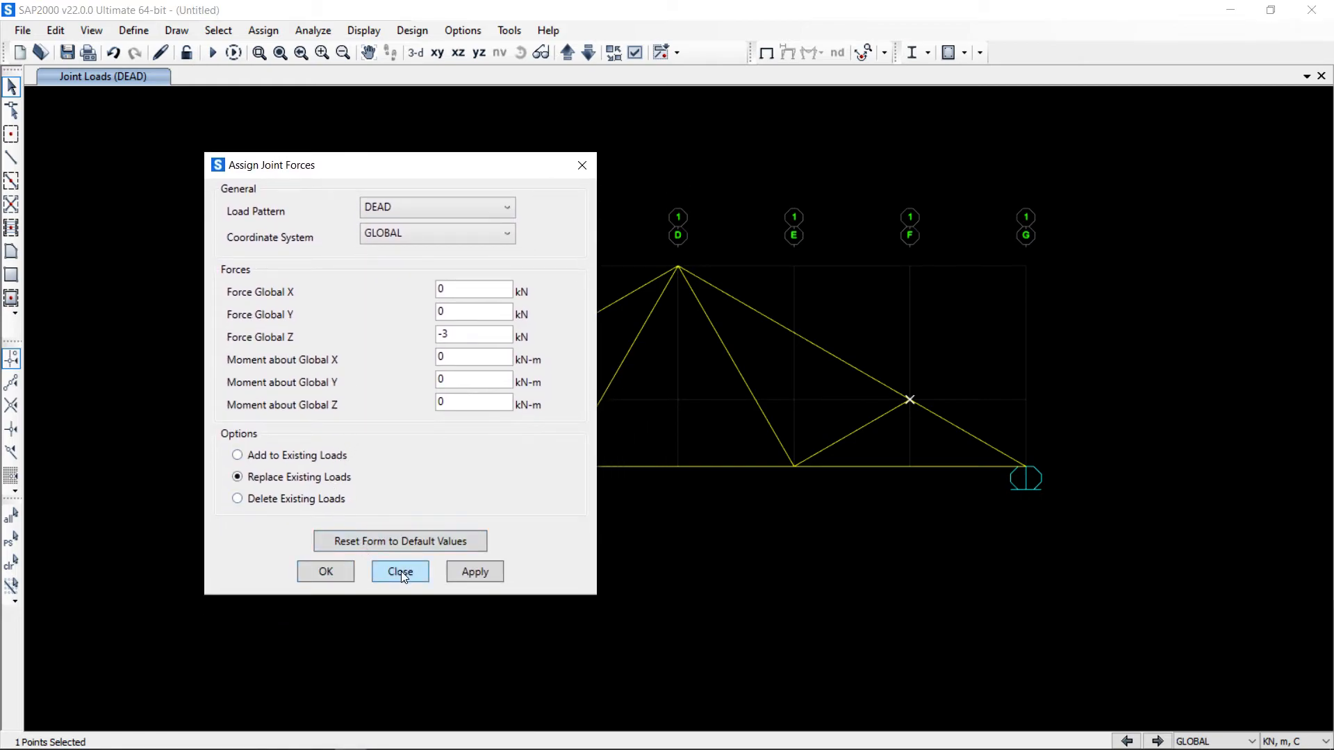
click(468, 570)
Assign a global Z force of -2 kN to the apex joint at grid D and finish the joint forces
drag(390, 165, 761, 404)
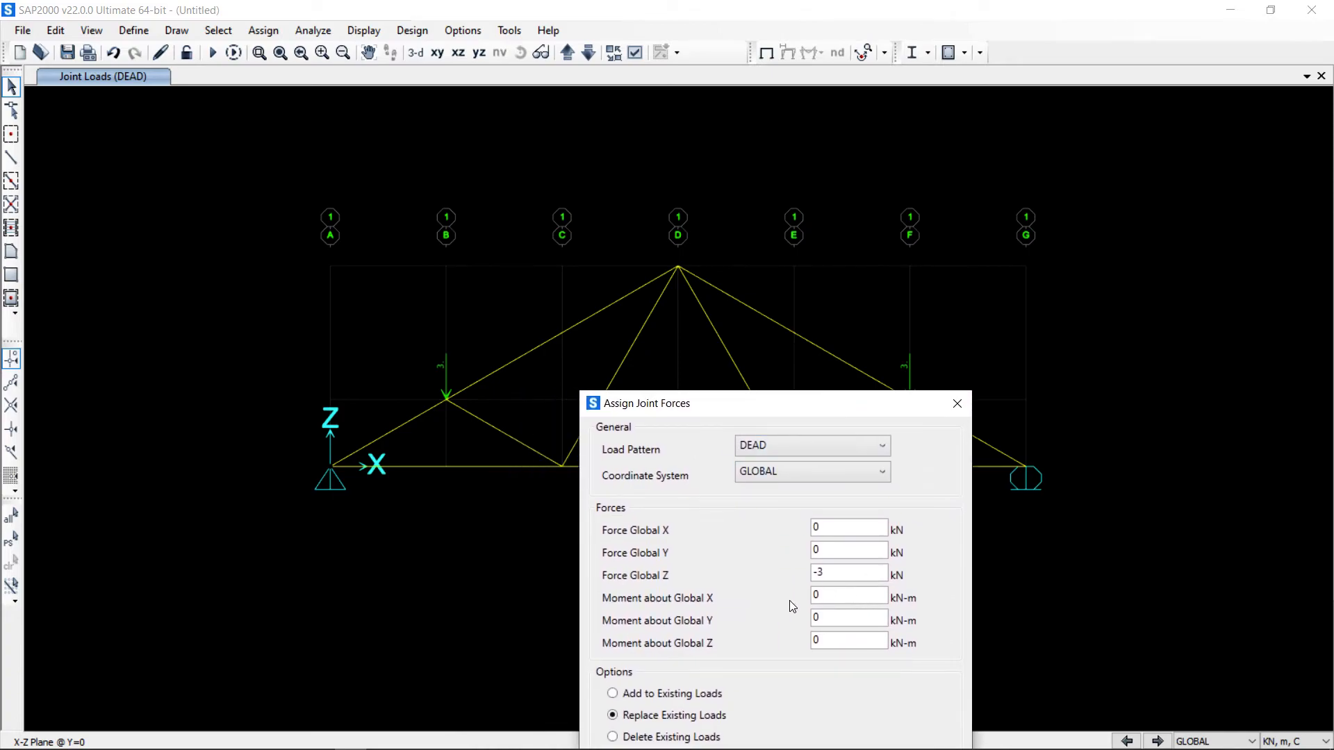
click(850, 576)
click(682, 268)
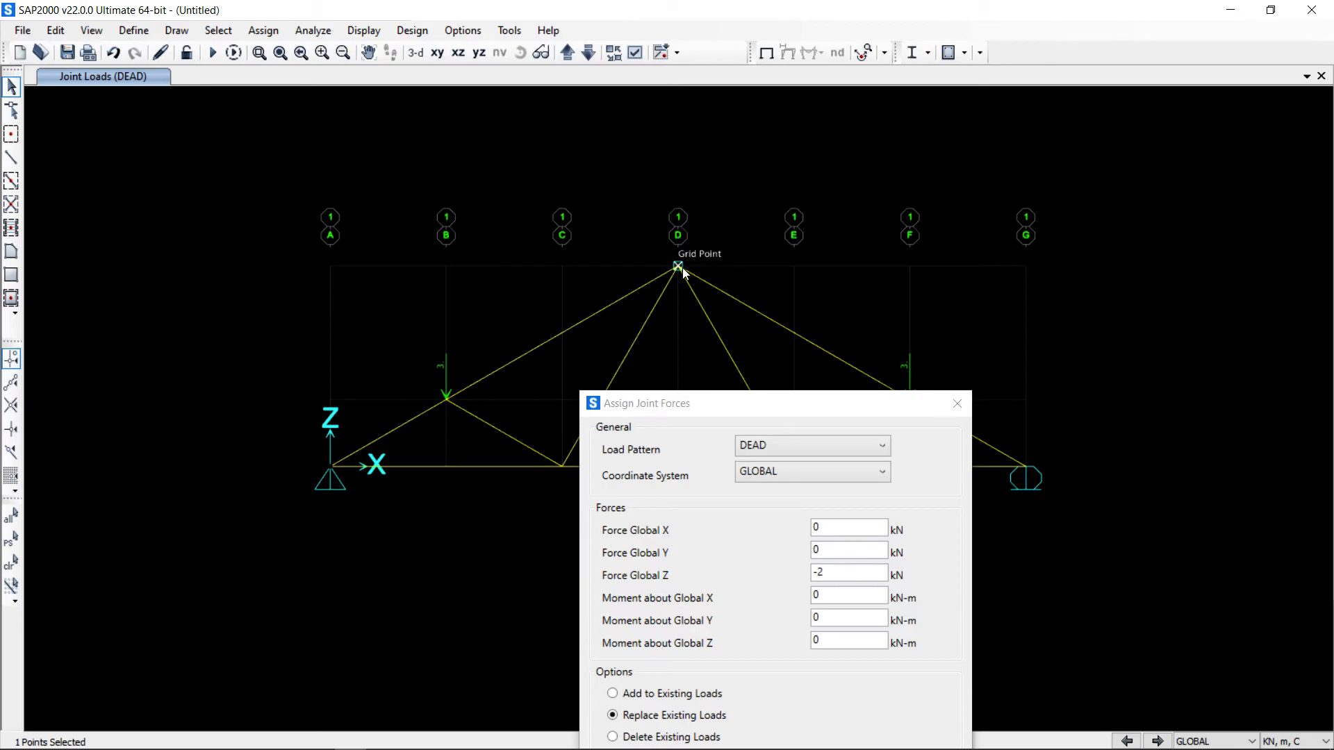
drag(756, 402, 840, 298)
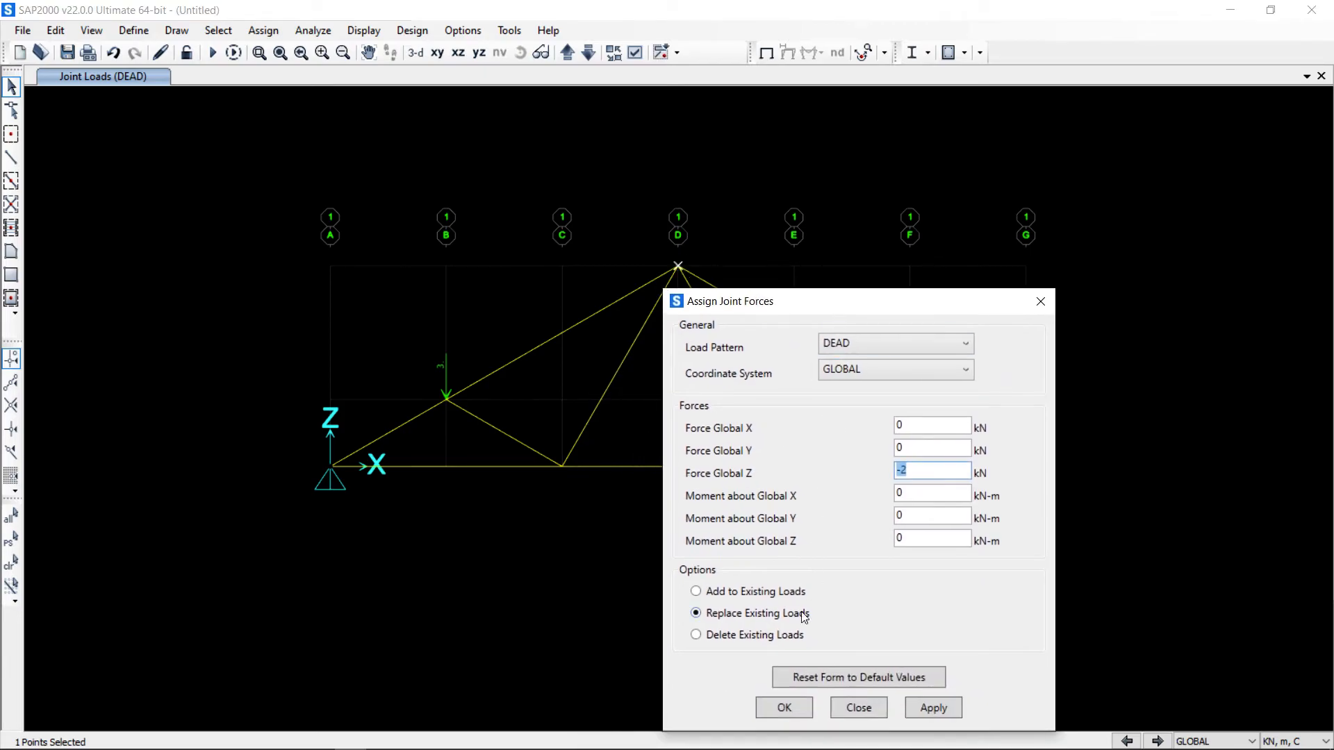
click(776, 710)
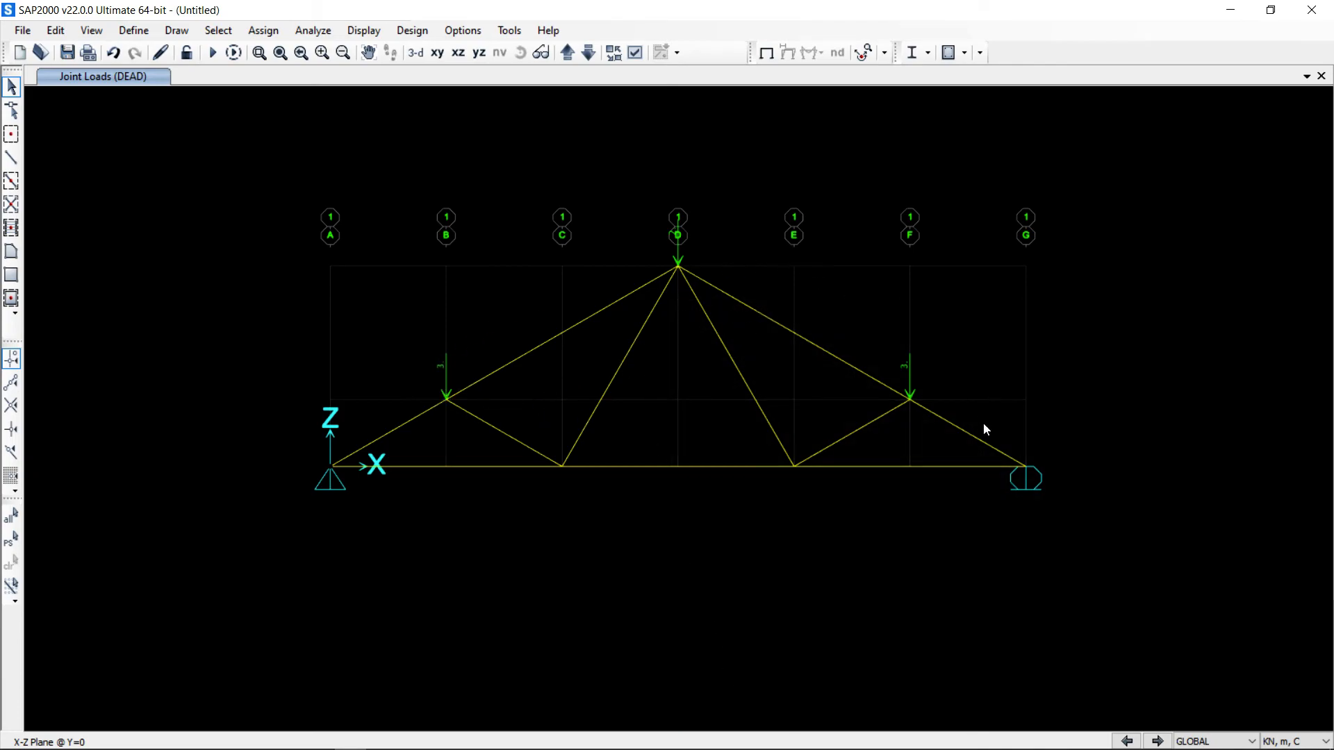
Hide all grid lines of the GLOBAL coordinate system and accept the grid data
right_click(902, 121)
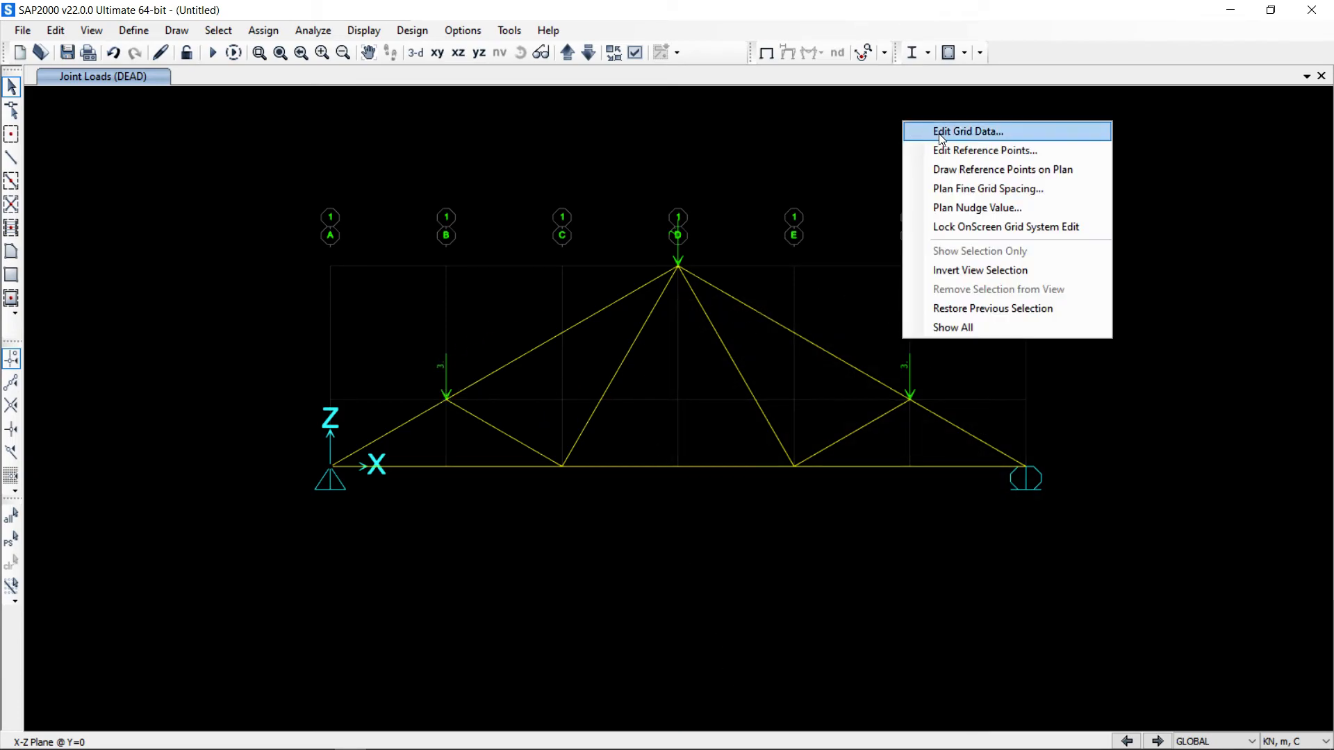
click(938, 133)
click(723, 373)
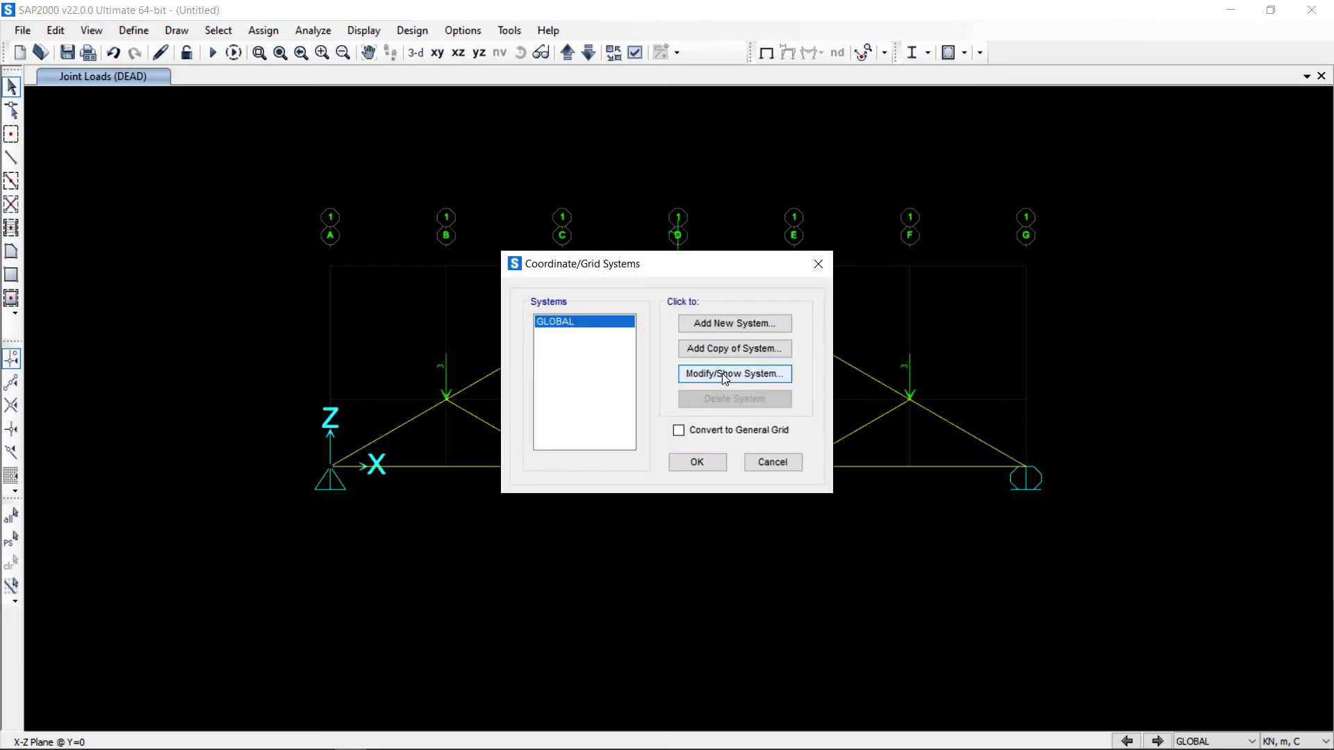
click(864, 396)
click(880, 612)
click(690, 463)
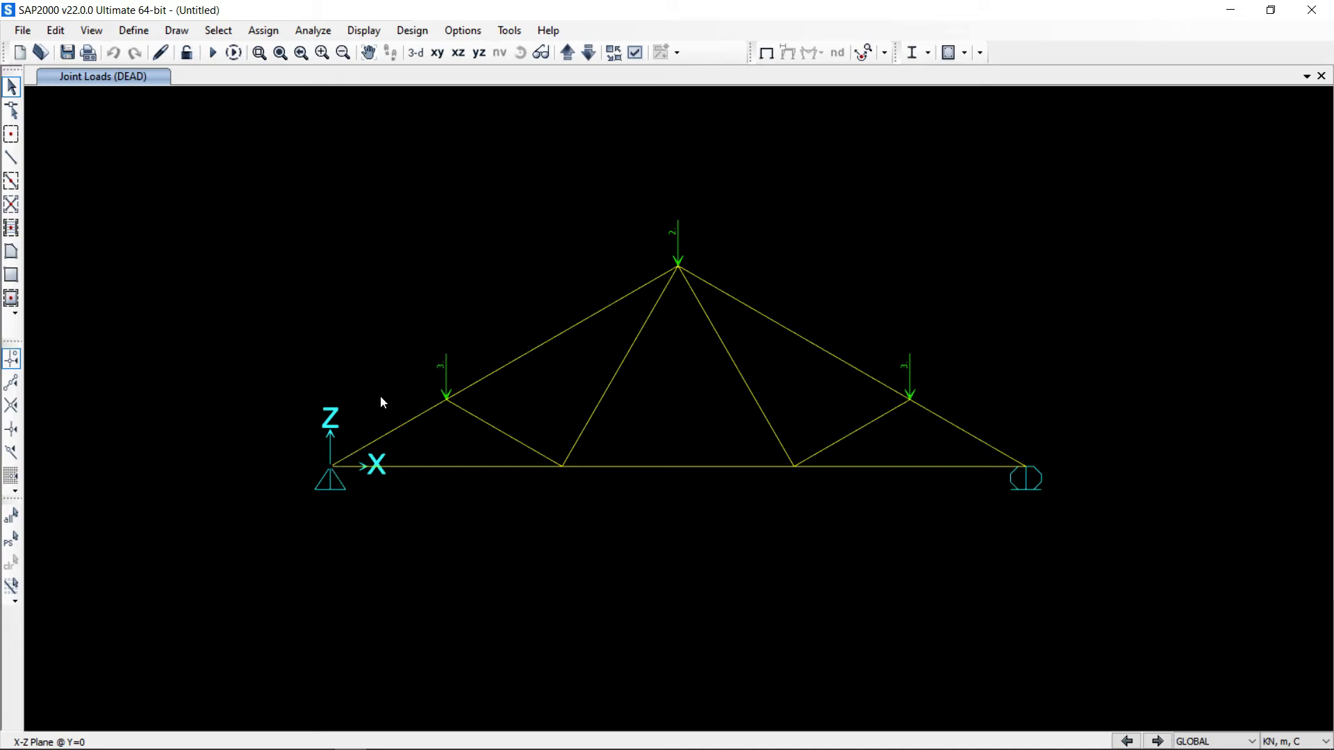
Start saving the model and browse to the Truss by SAP folder inside test on the DATA (D:) drive
click(68, 52)
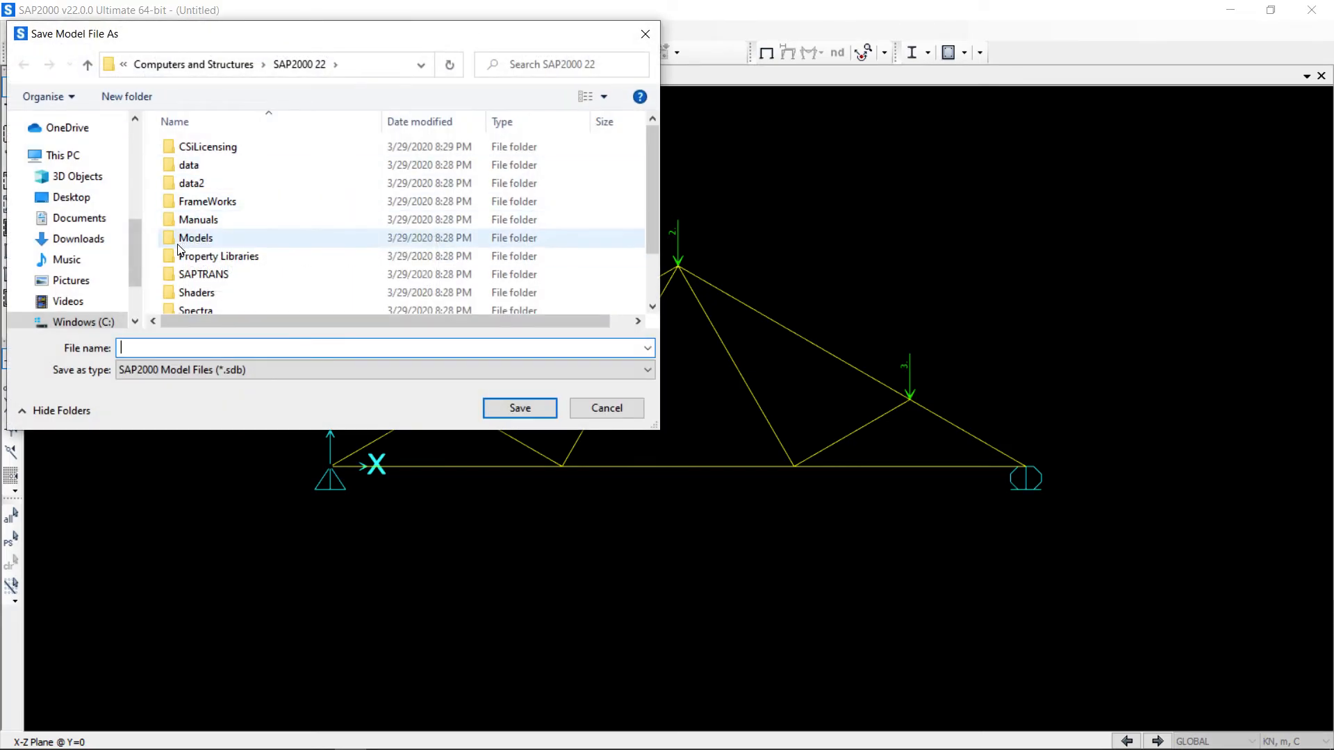
scroll(137, 257, down, 1)
scroll(137, 255, down, 1)
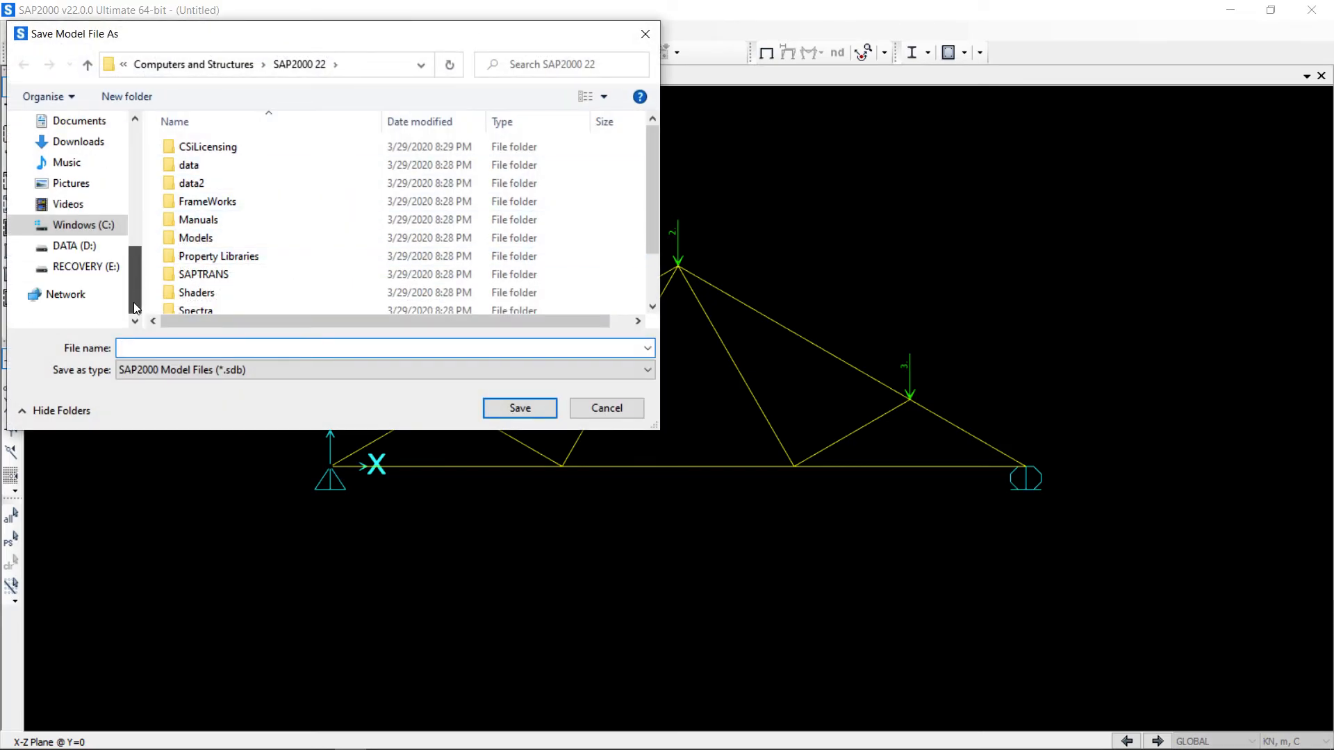
click(74, 246)
scroll(277, 244, down, 3)
scroll(276, 245, down, 12)
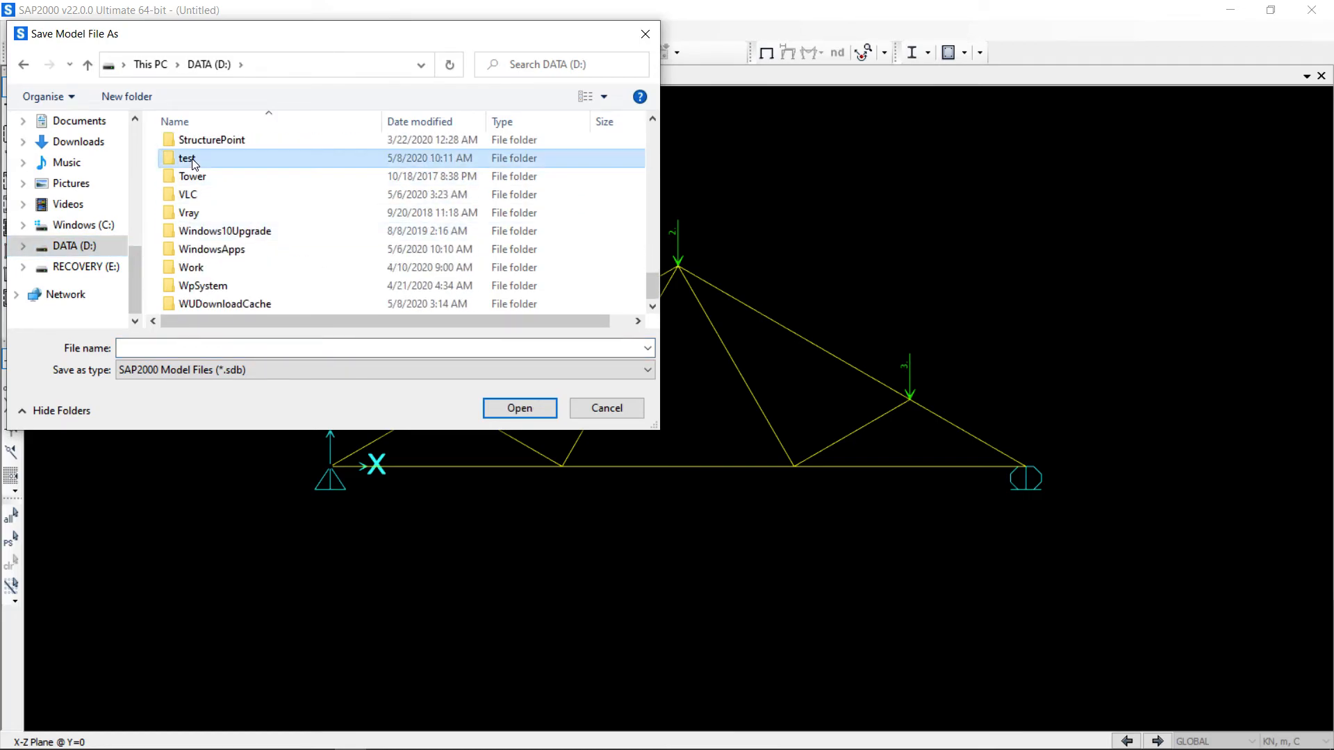
double_click(198, 158)
scroll(238, 219, down, 8)
scroll(238, 218, down, 2)
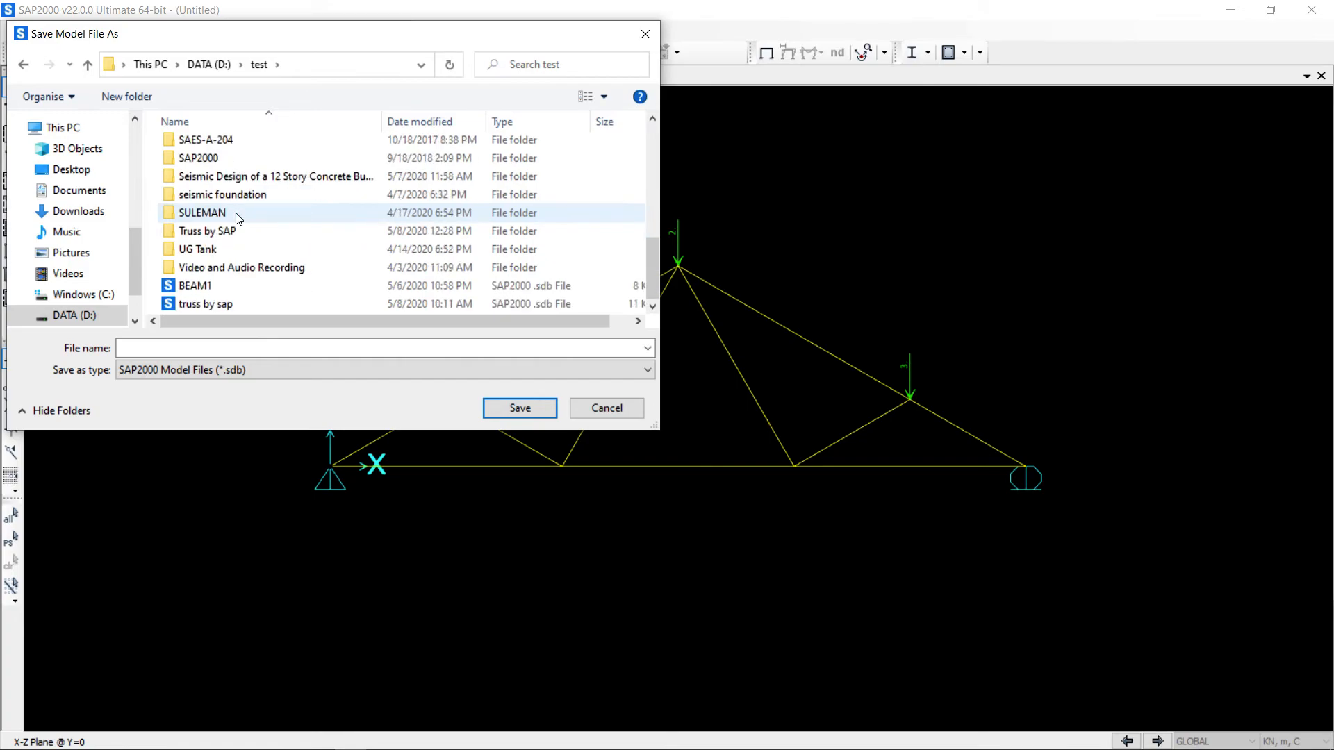
double_click(207, 231)
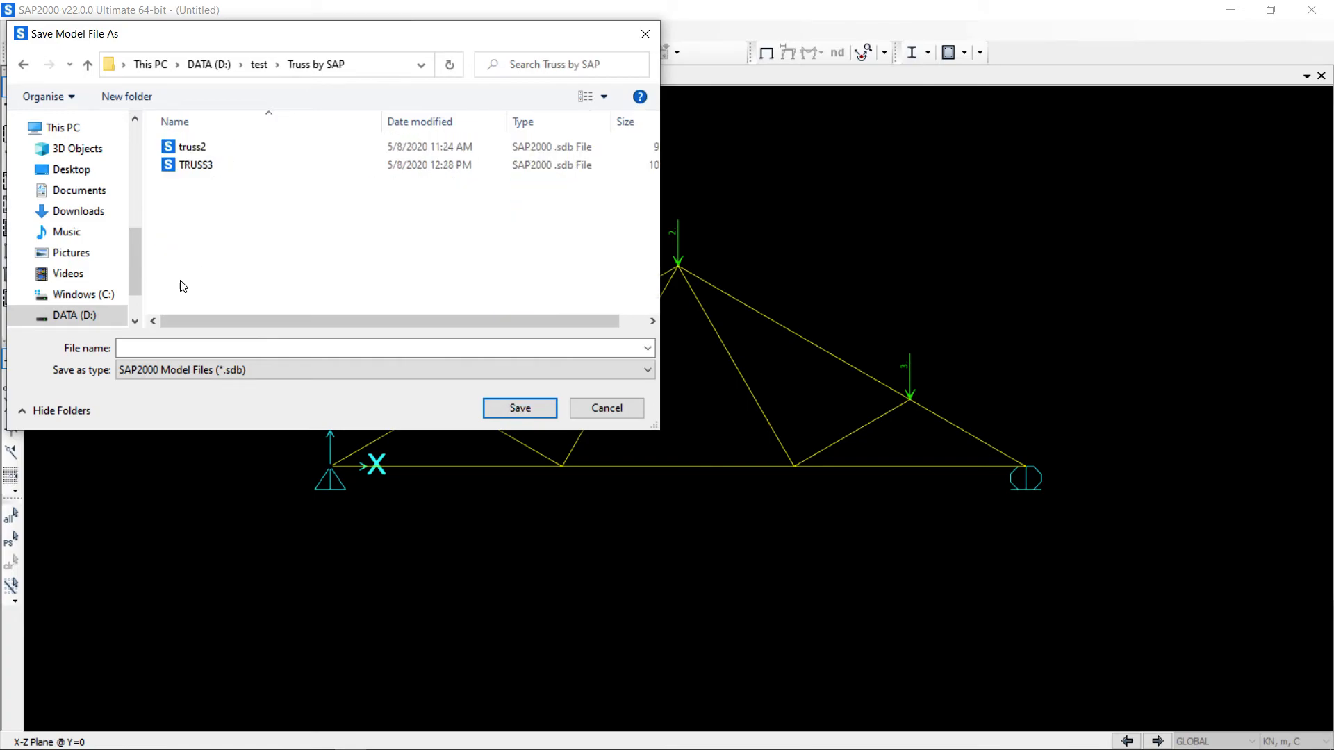
Name the model file truss1 and save it as a SAP2000 .sdb file
click(147, 344)
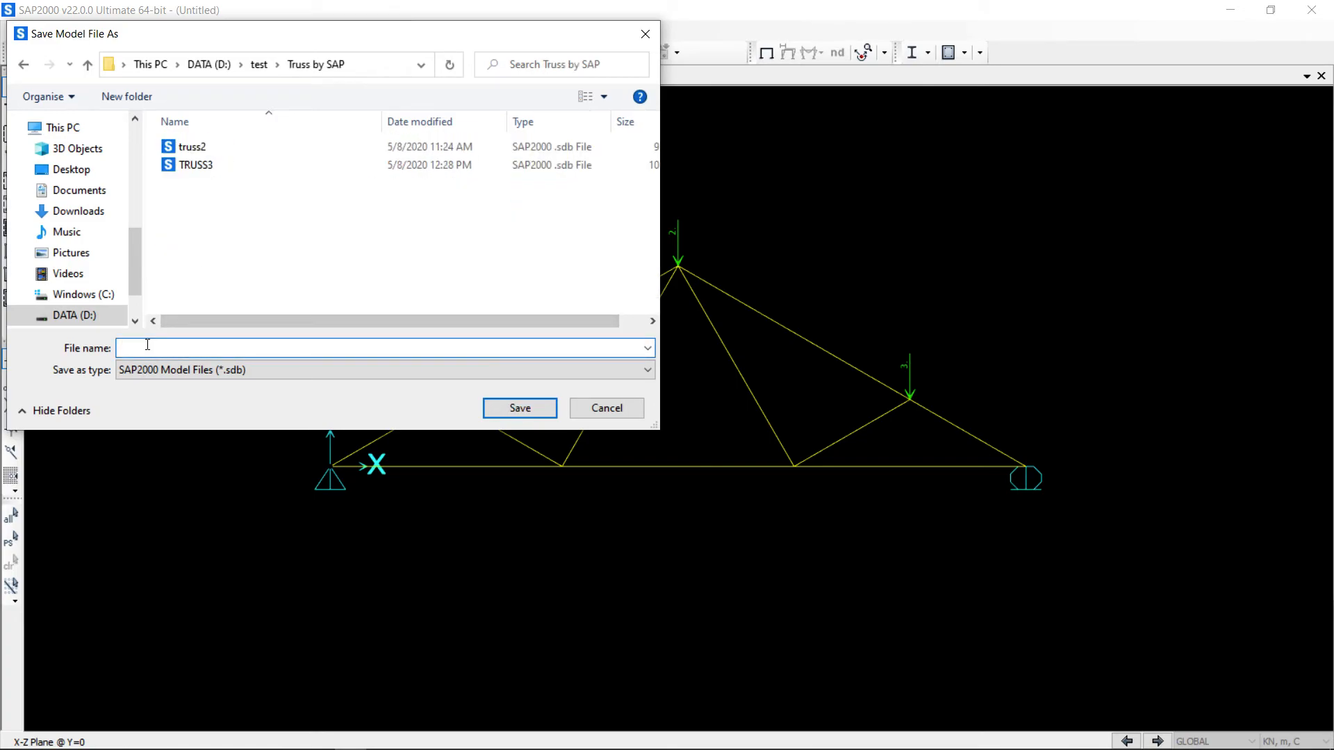
text(tru)
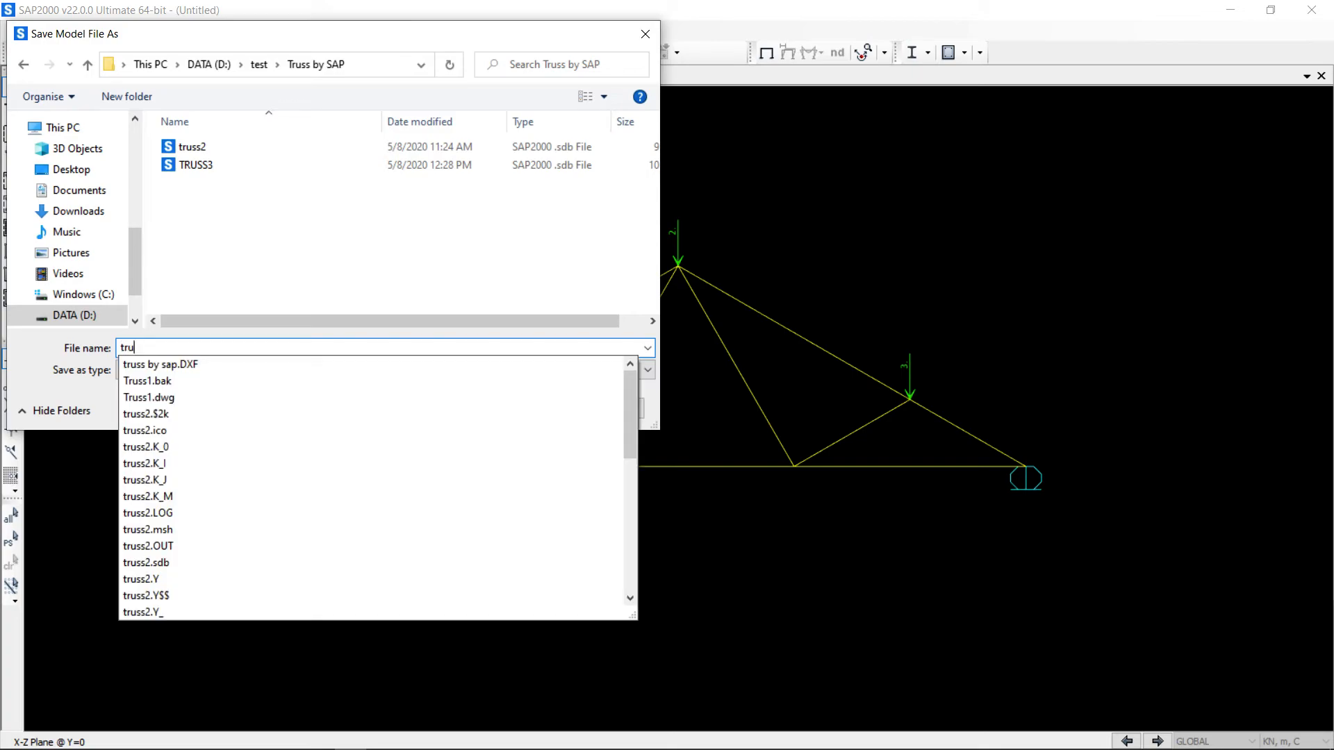
text(ss1)
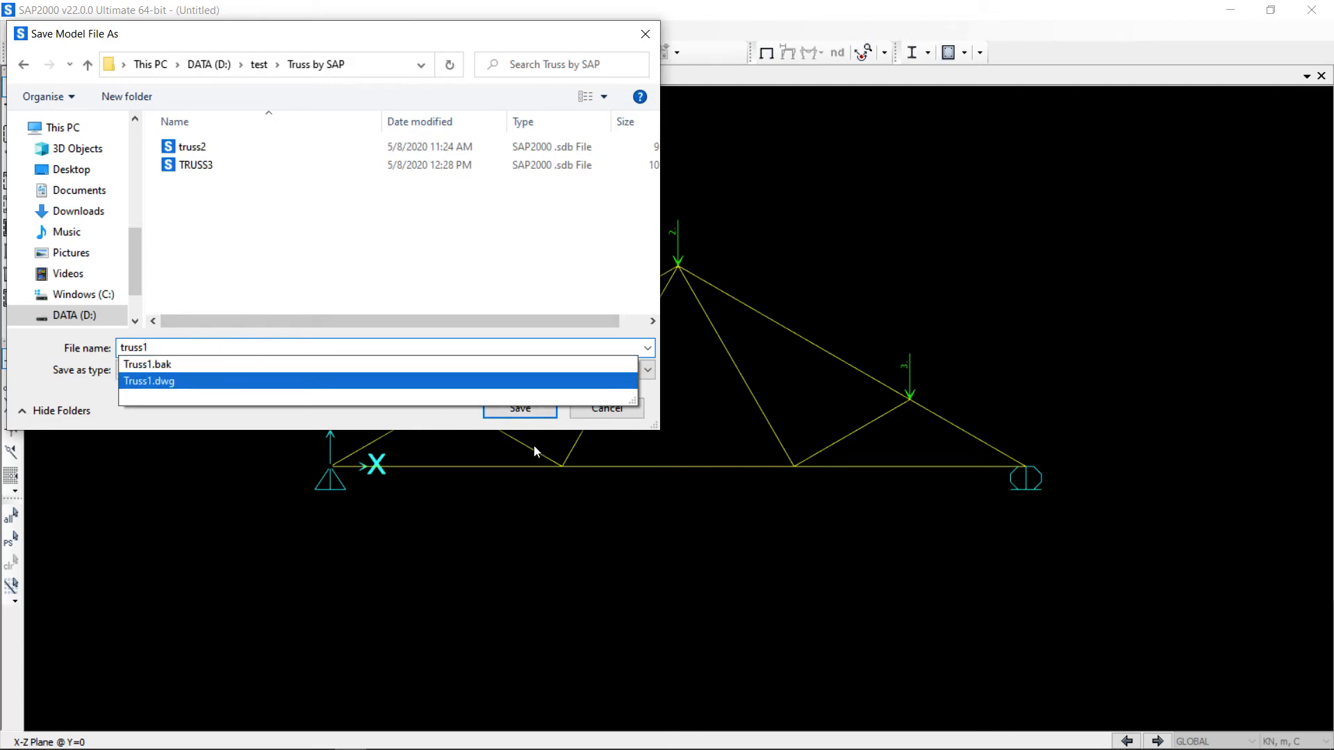
click(549, 547)
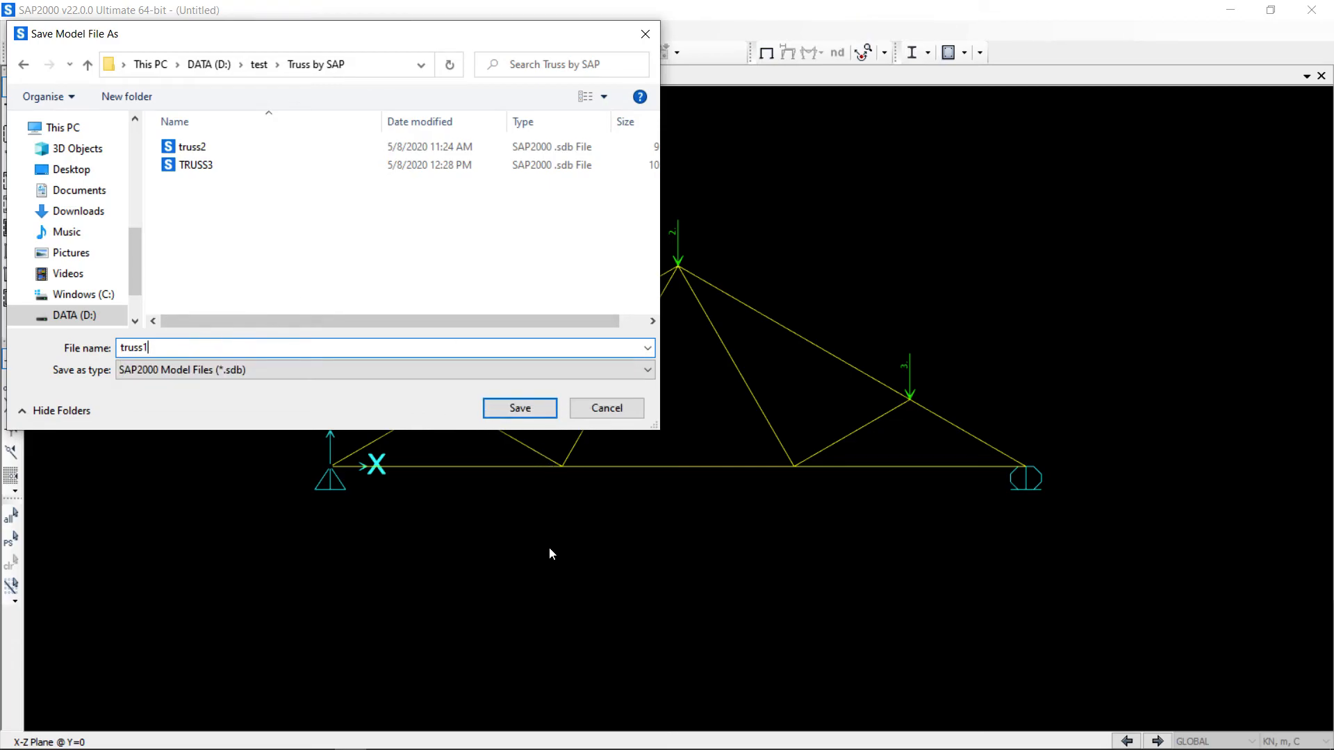
click(515, 408)
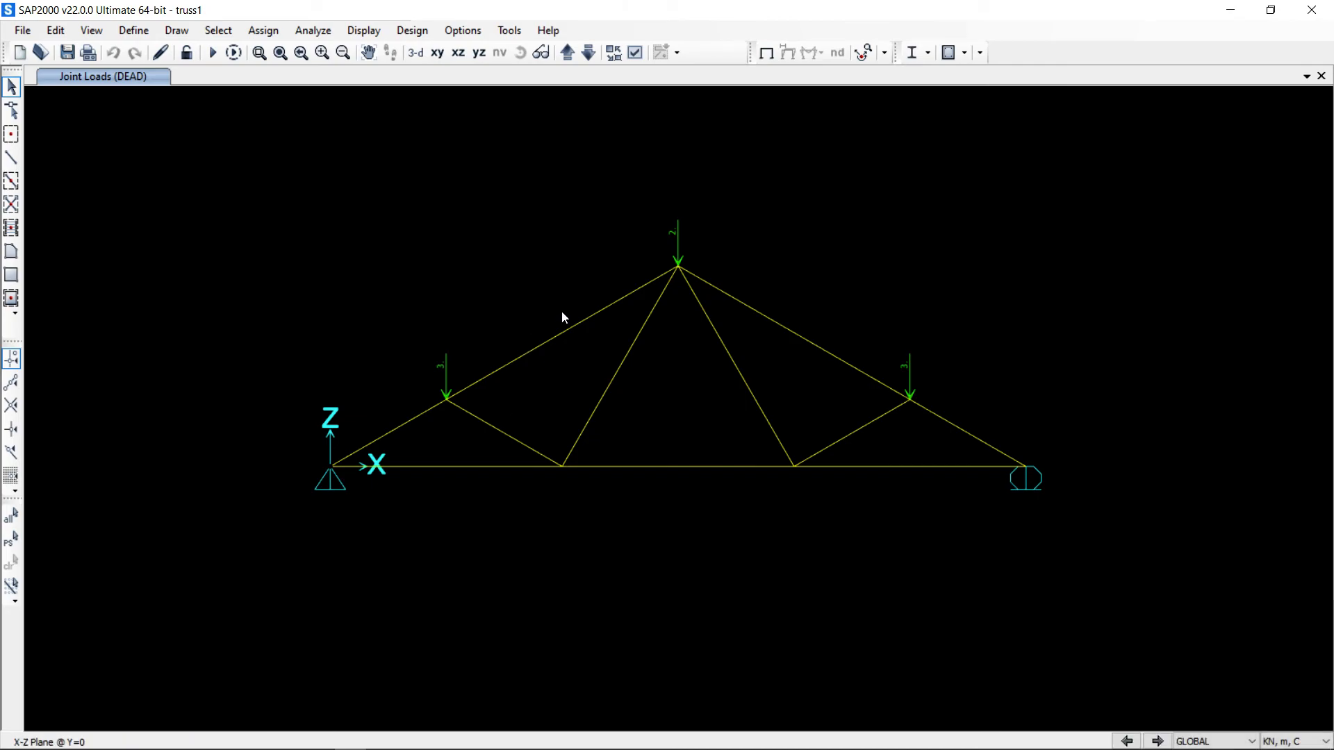
Set the analysis options to the XZ Plane Frame degrees of freedom
click(311, 32)
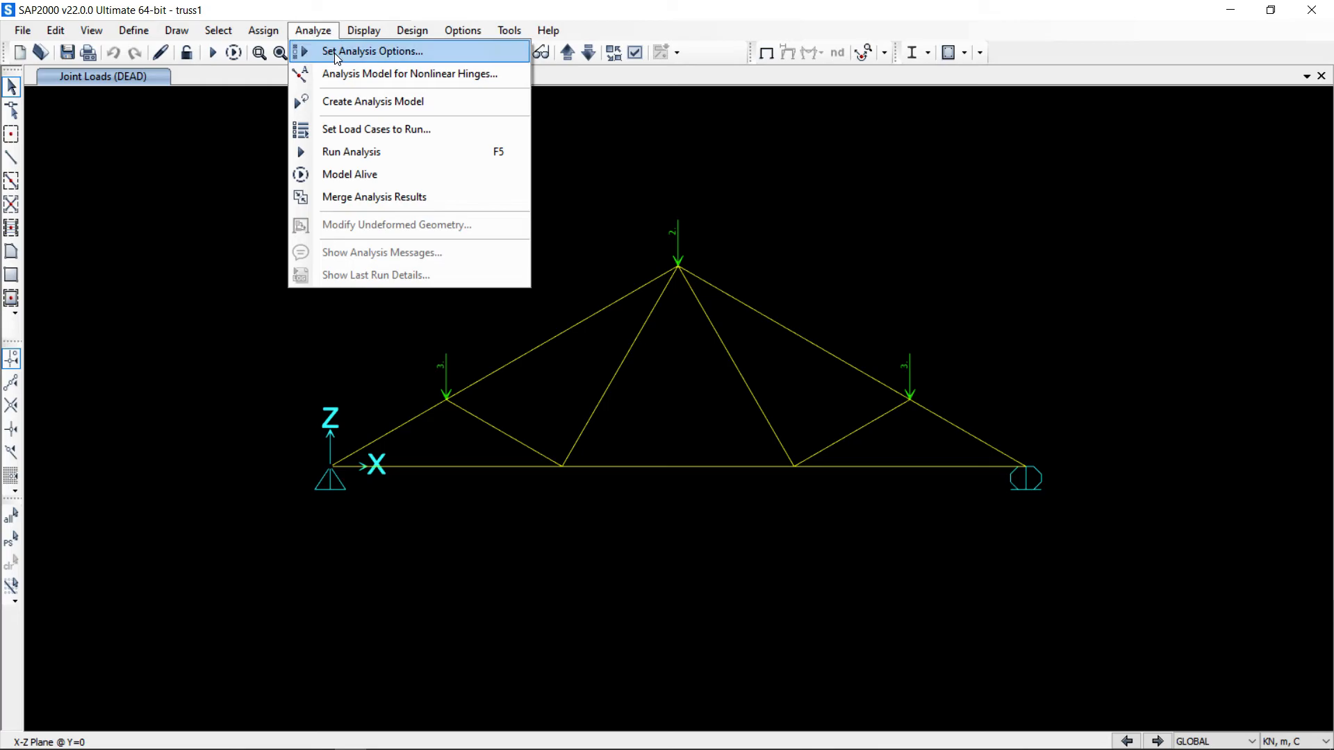
click(335, 53)
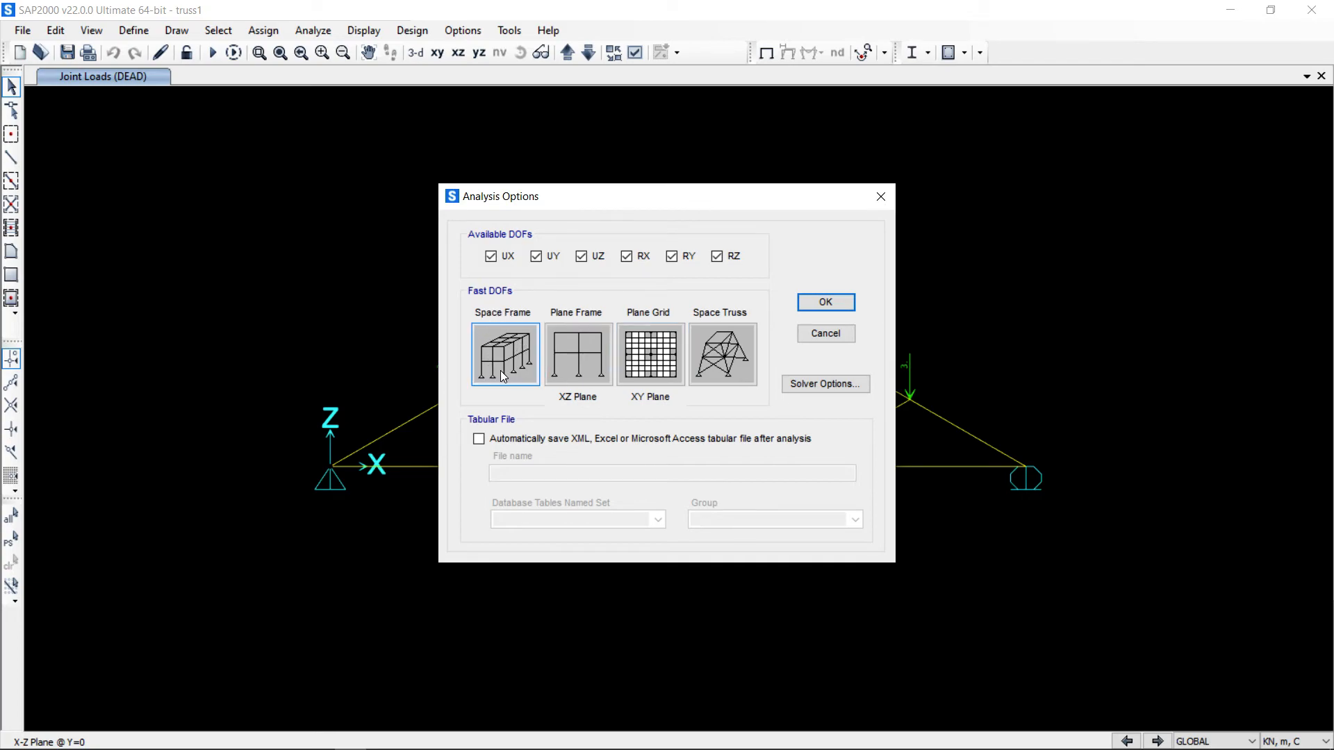
click(581, 364)
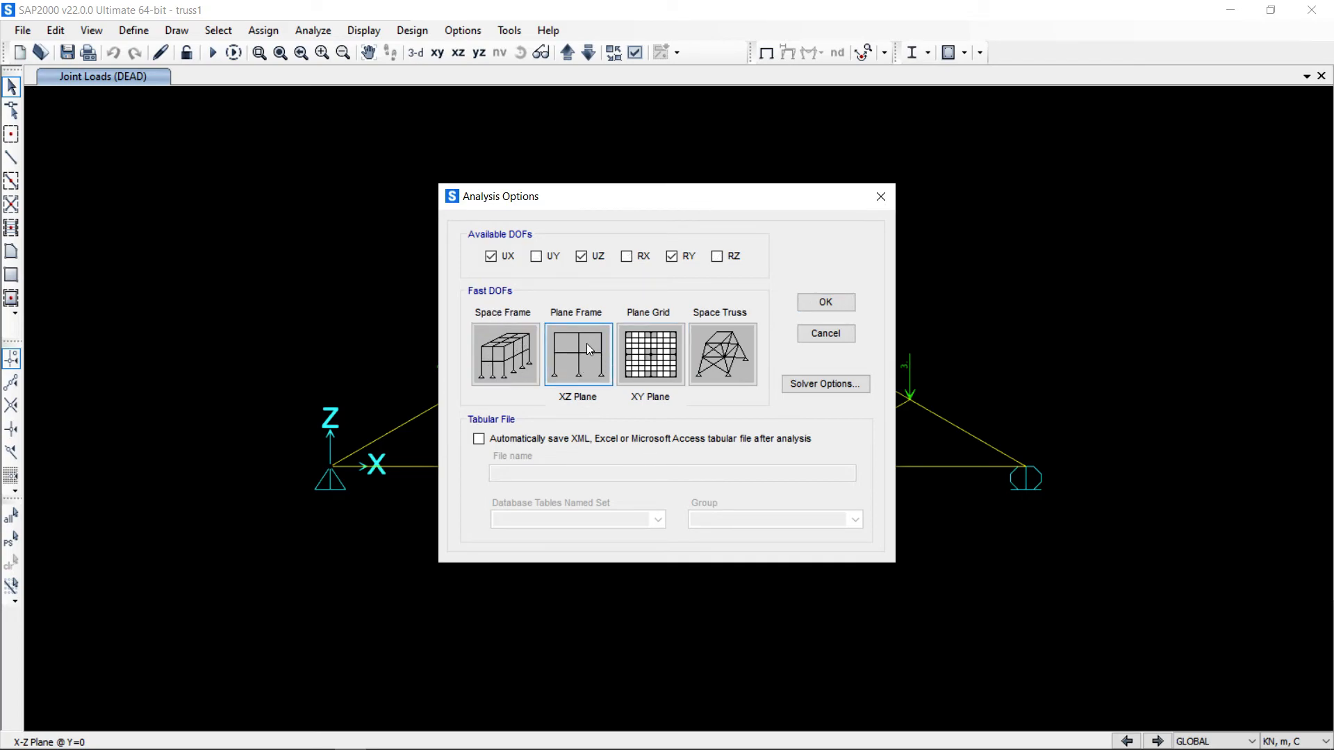
click(826, 301)
Run the analysis for the DEAD load case and return the view to the undeformed shape
click(313, 30)
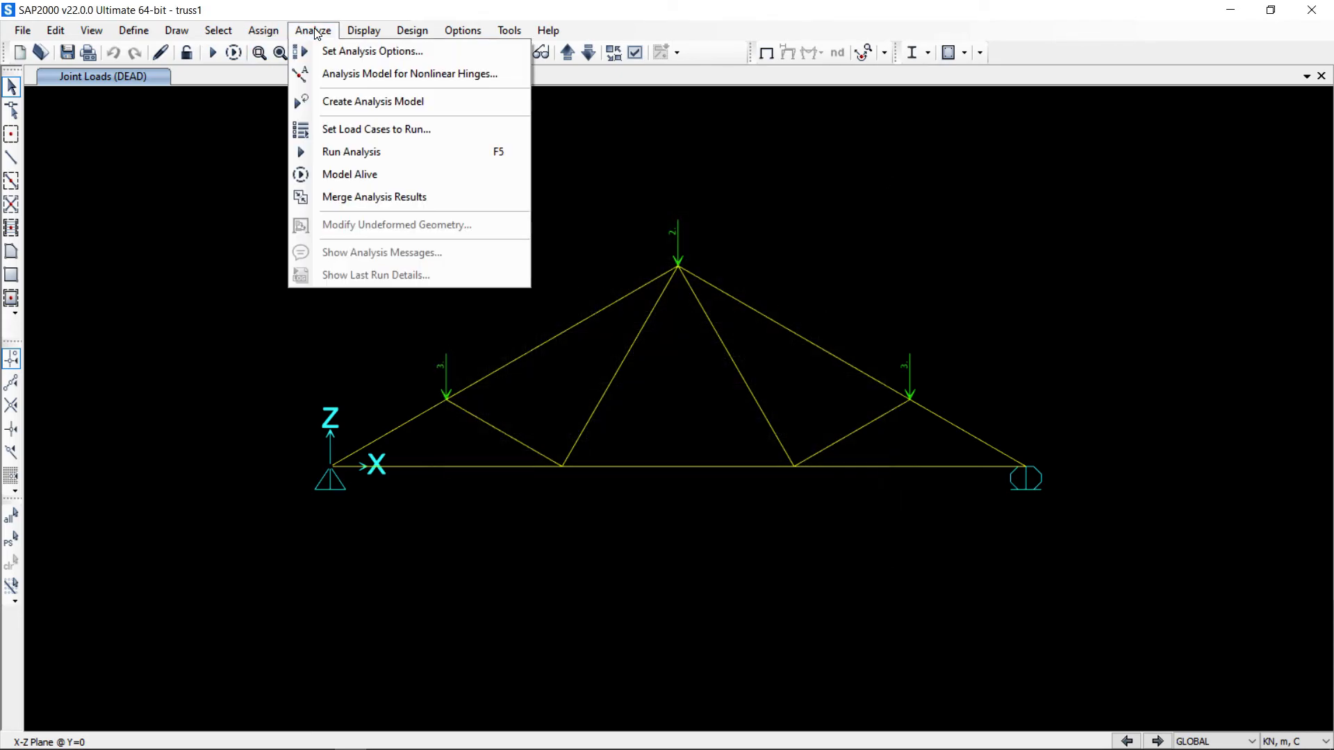
click(353, 152)
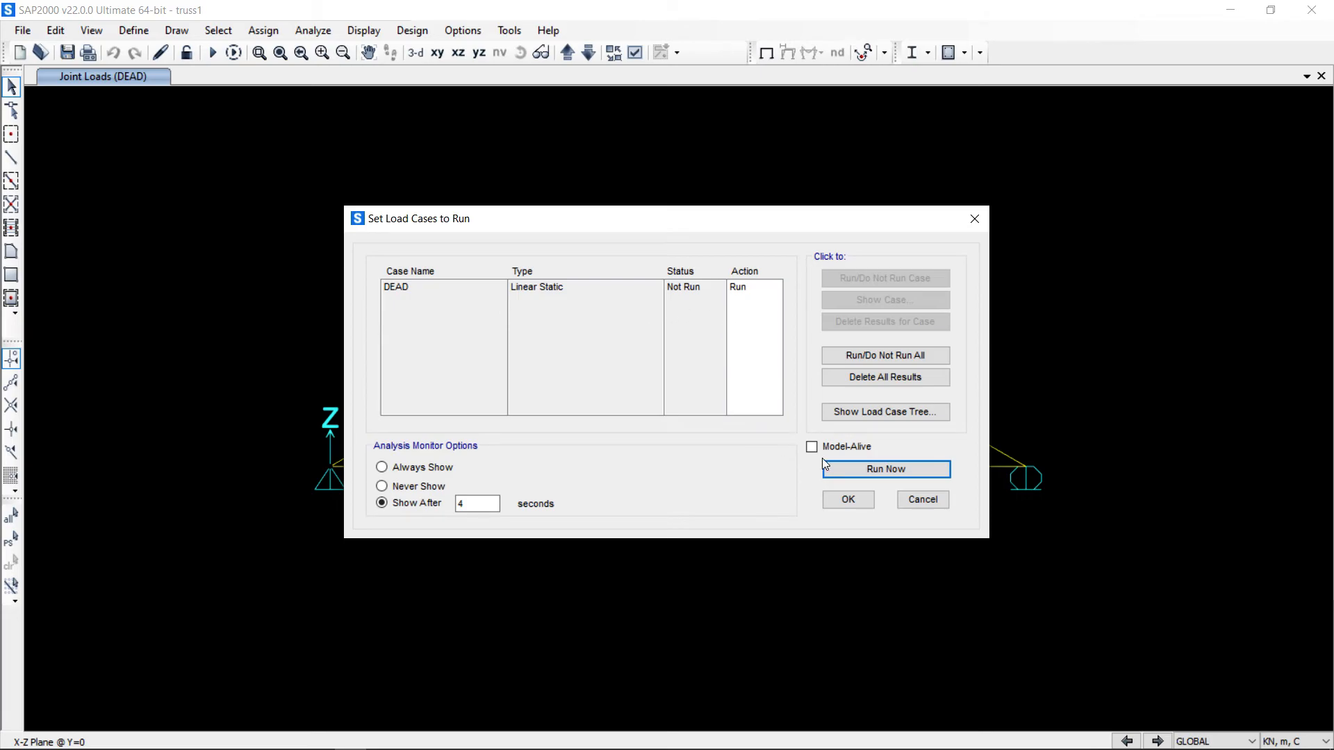
click(852, 469)
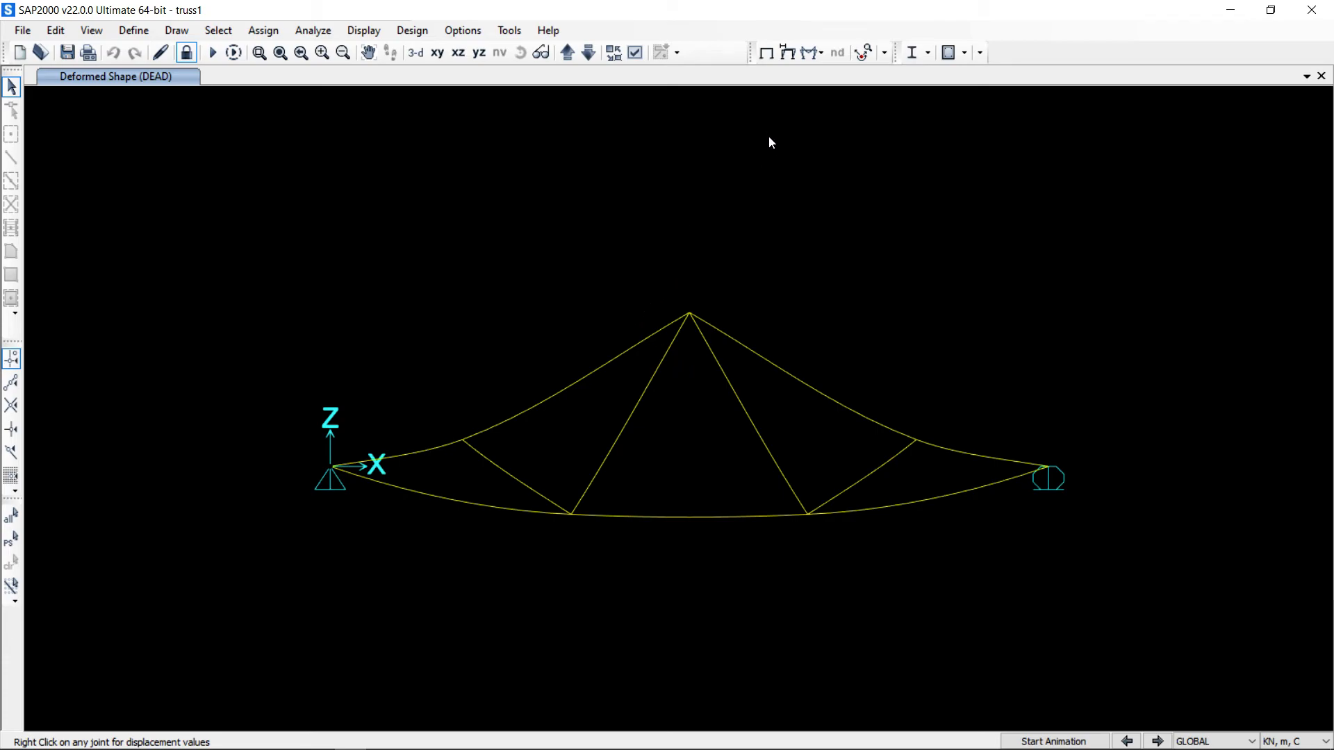
click(767, 53)
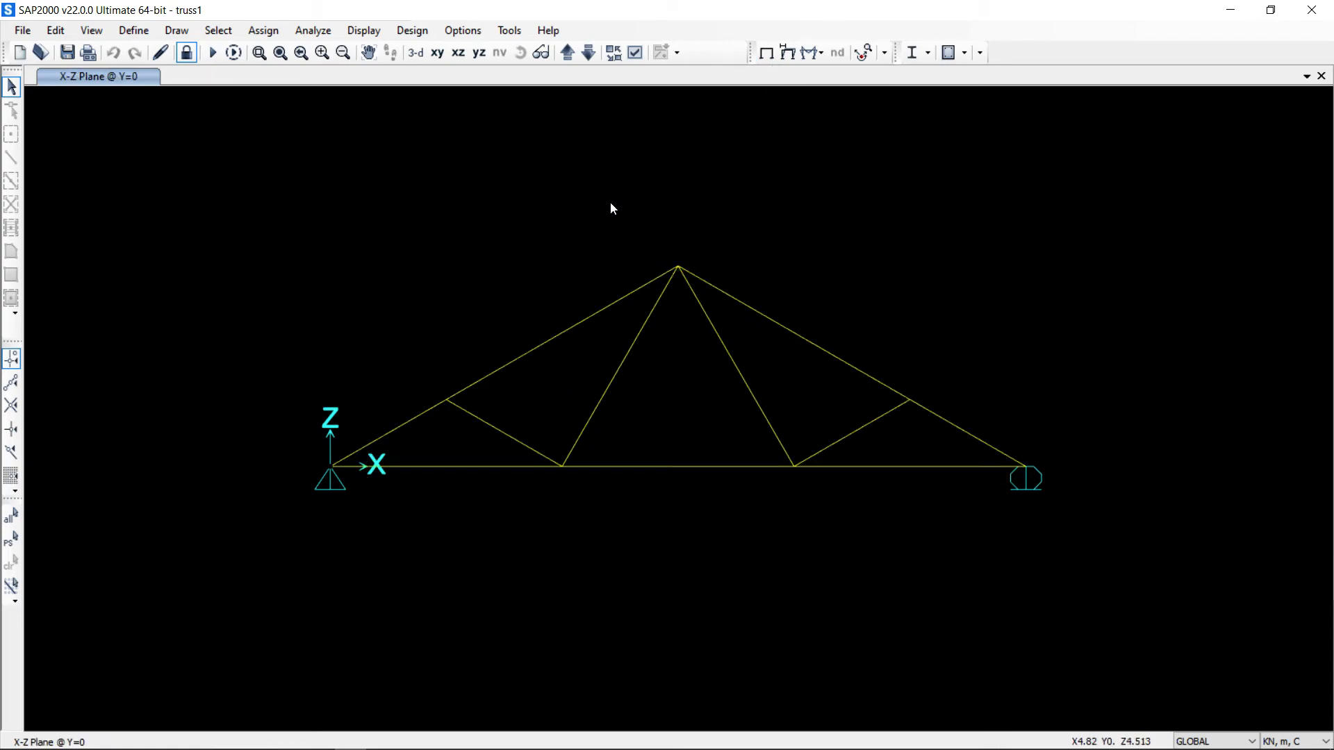
Display the frame axial force diagram for the DEAD case with Show Values enabled
click(362, 32)
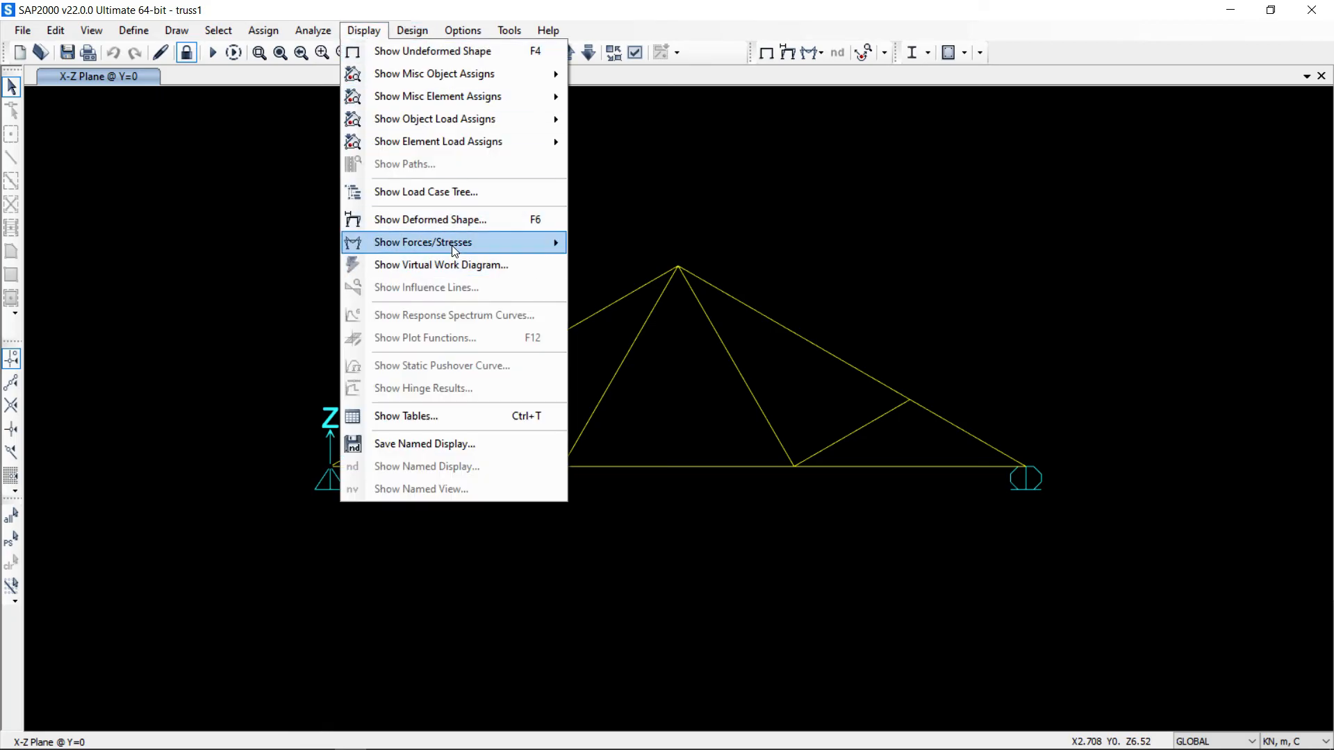
mouse_move(454, 250)
click(641, 293)
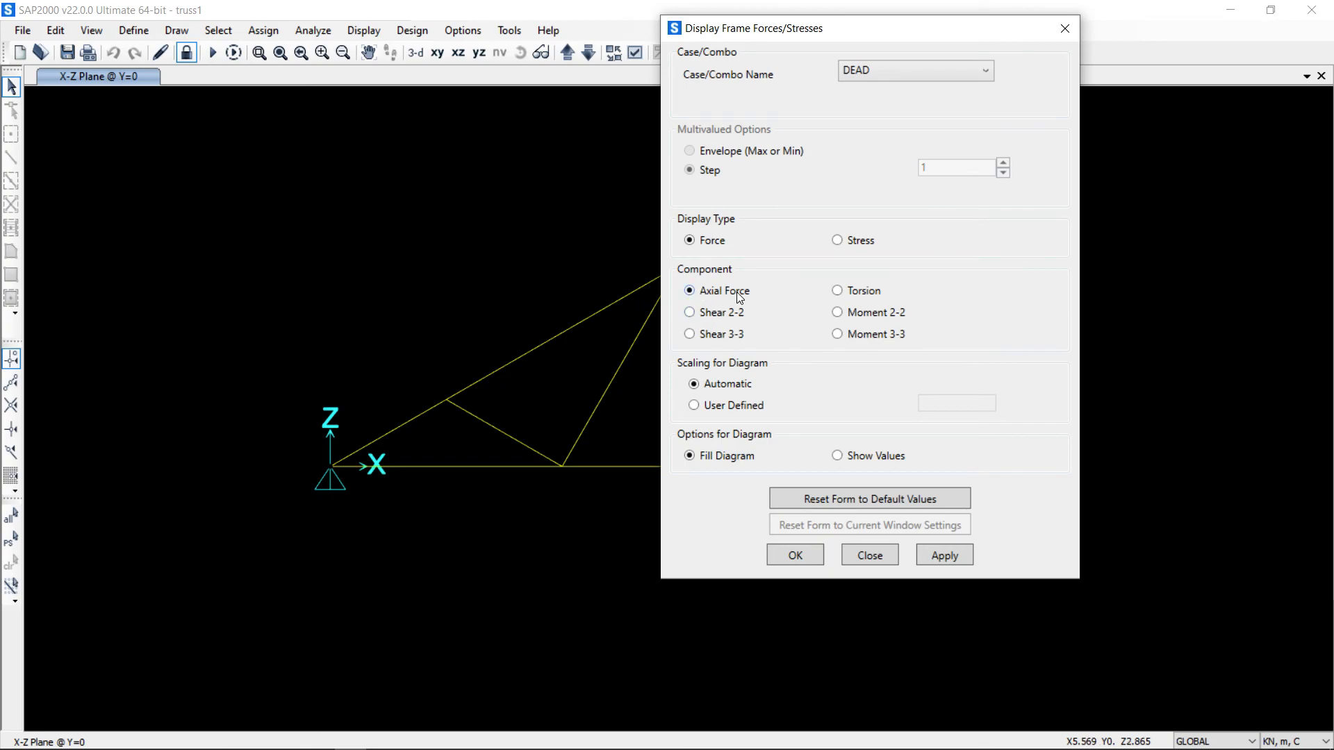
click(838, 455)
click(920, 553)
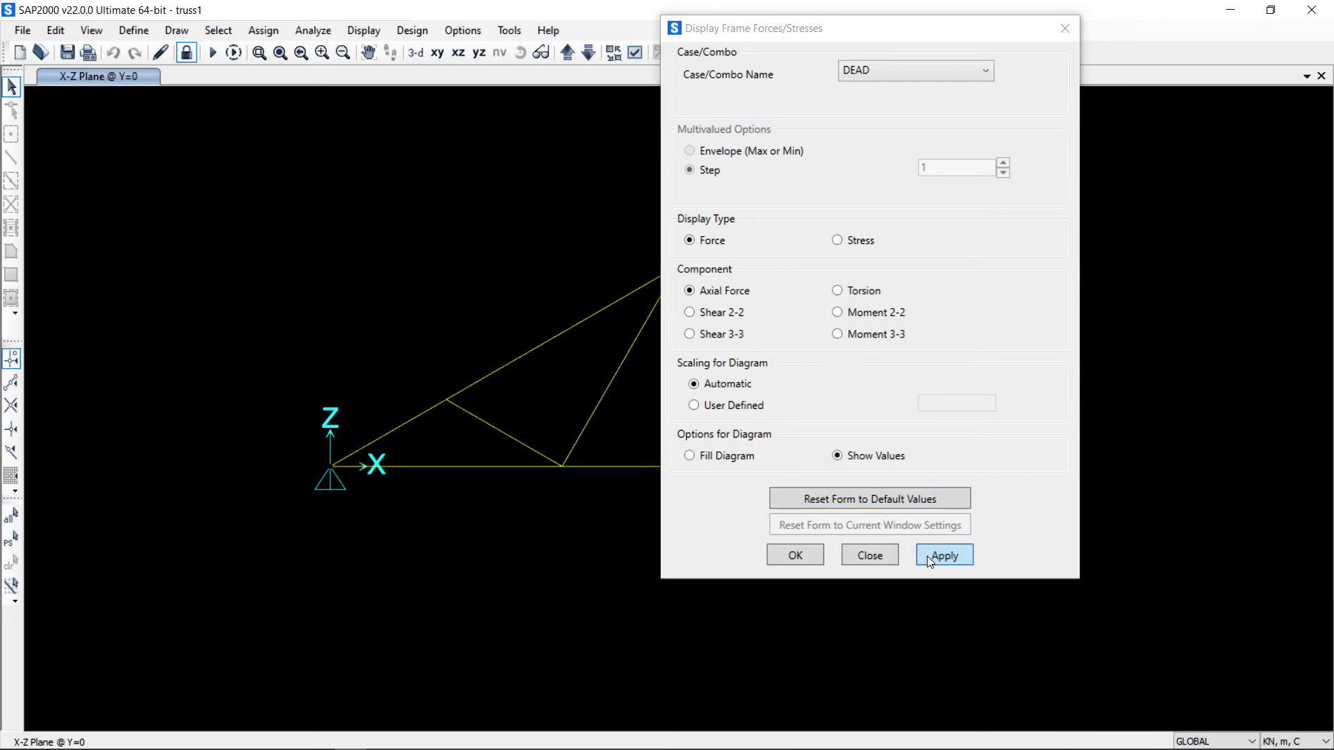
click(801, 556)
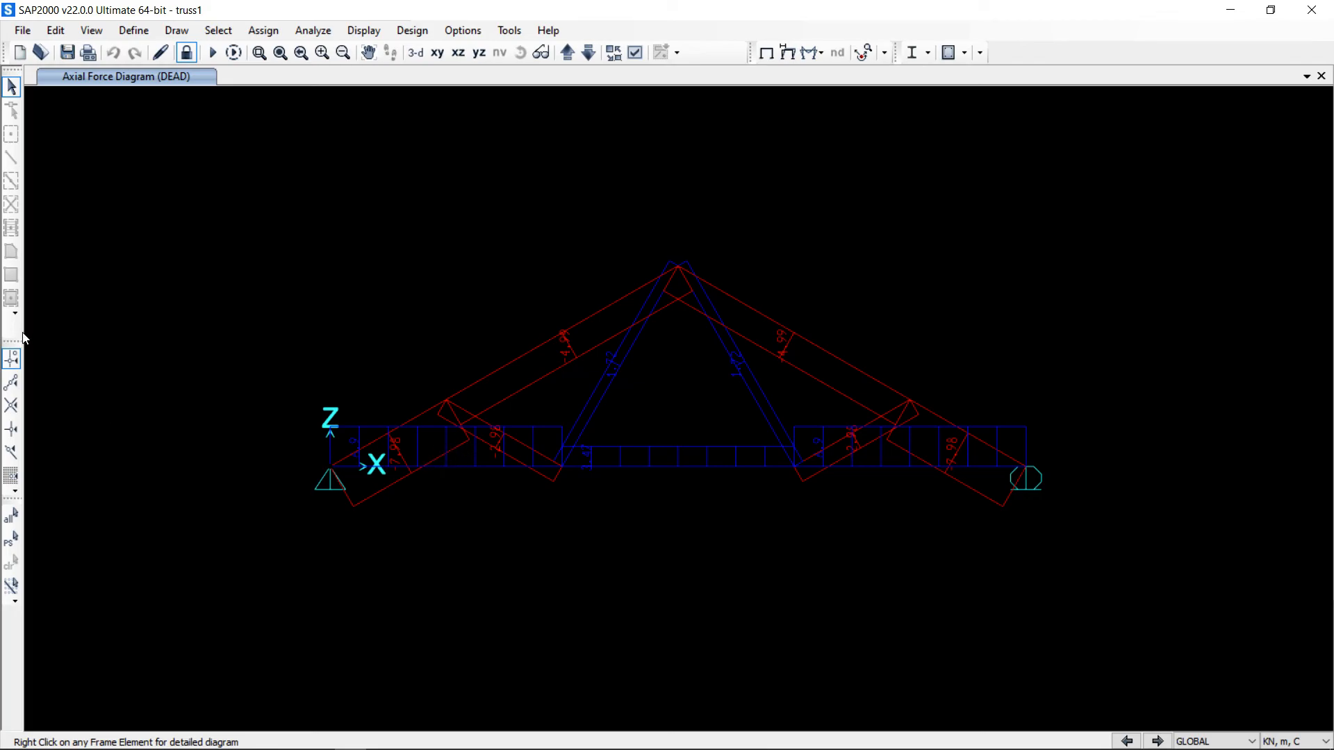
Restore the program window from full screen and extend its height down to the taskbar
click(1273, 10)
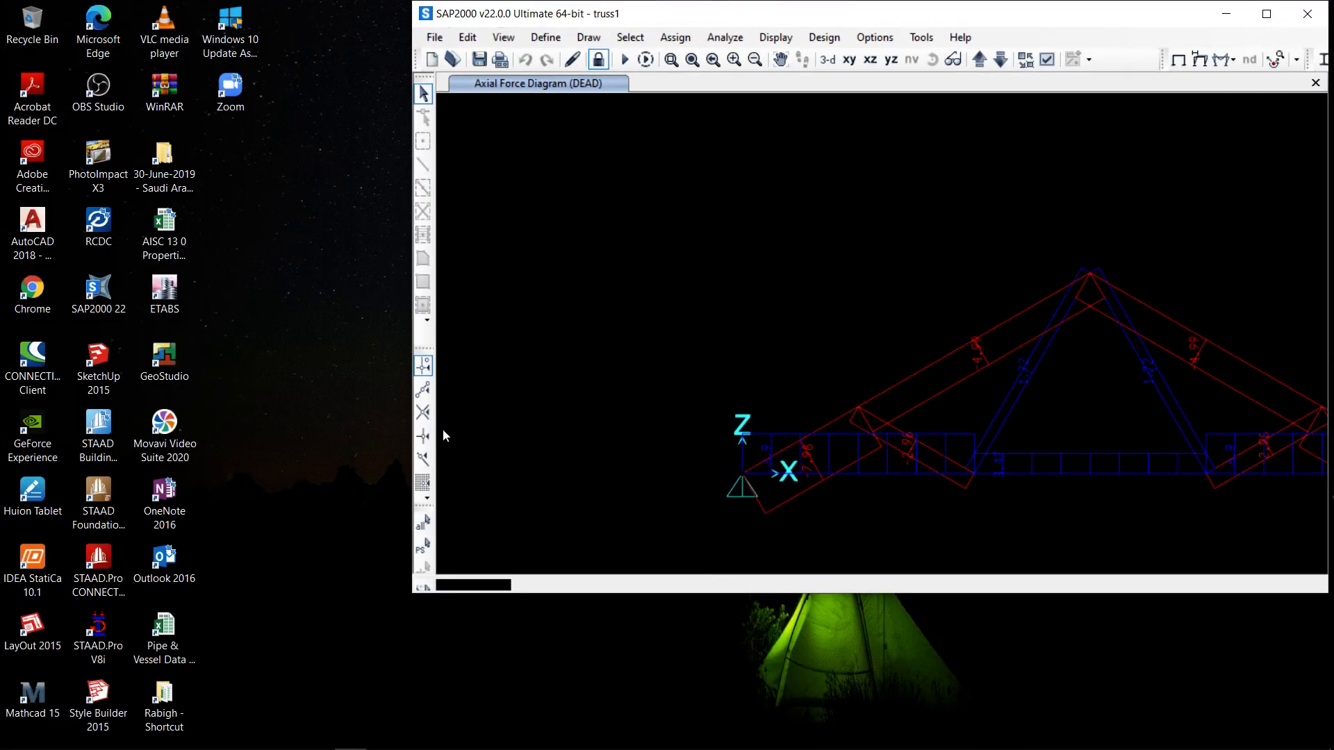
drag(455, 593, 444, 749)
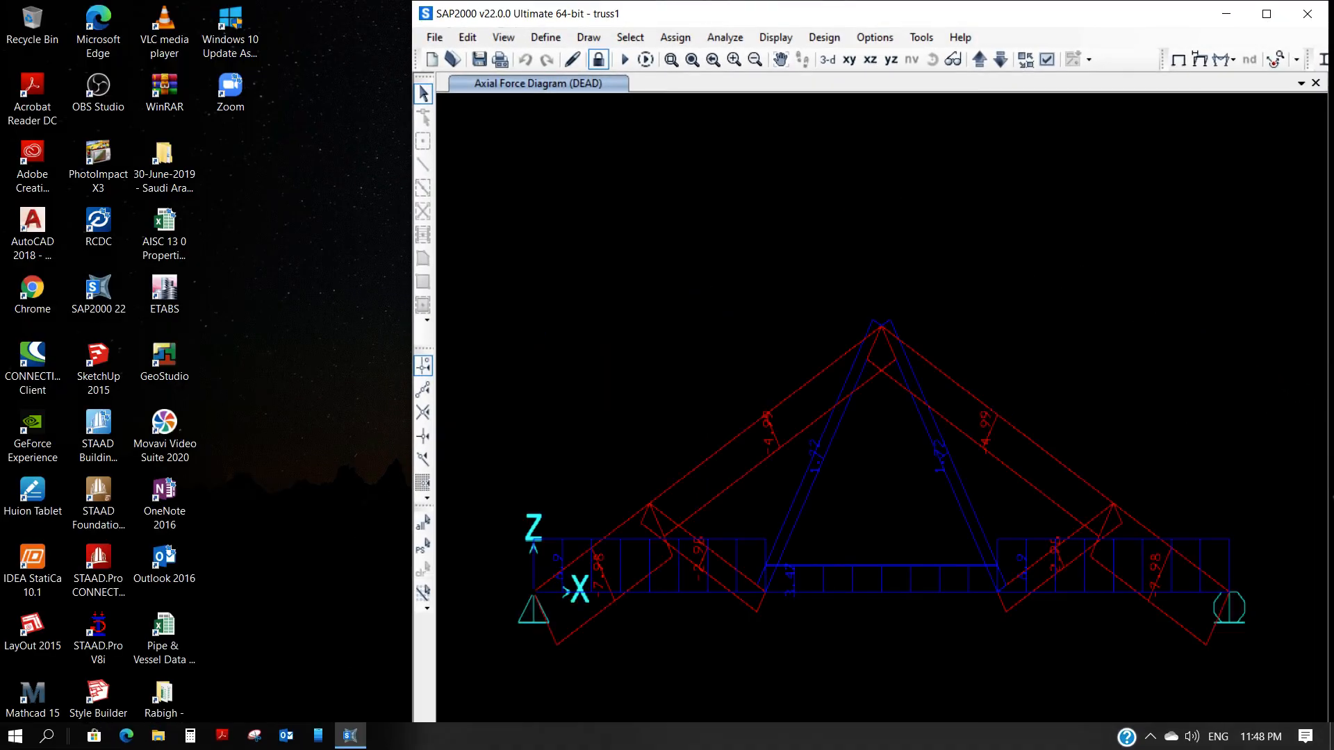
Switch to Acrobat Reader, open the Hibbeler Structural Analysis 8th PDF and go to chapter 3, Analysis of Statically Determinate Trusses
click(221, 737)
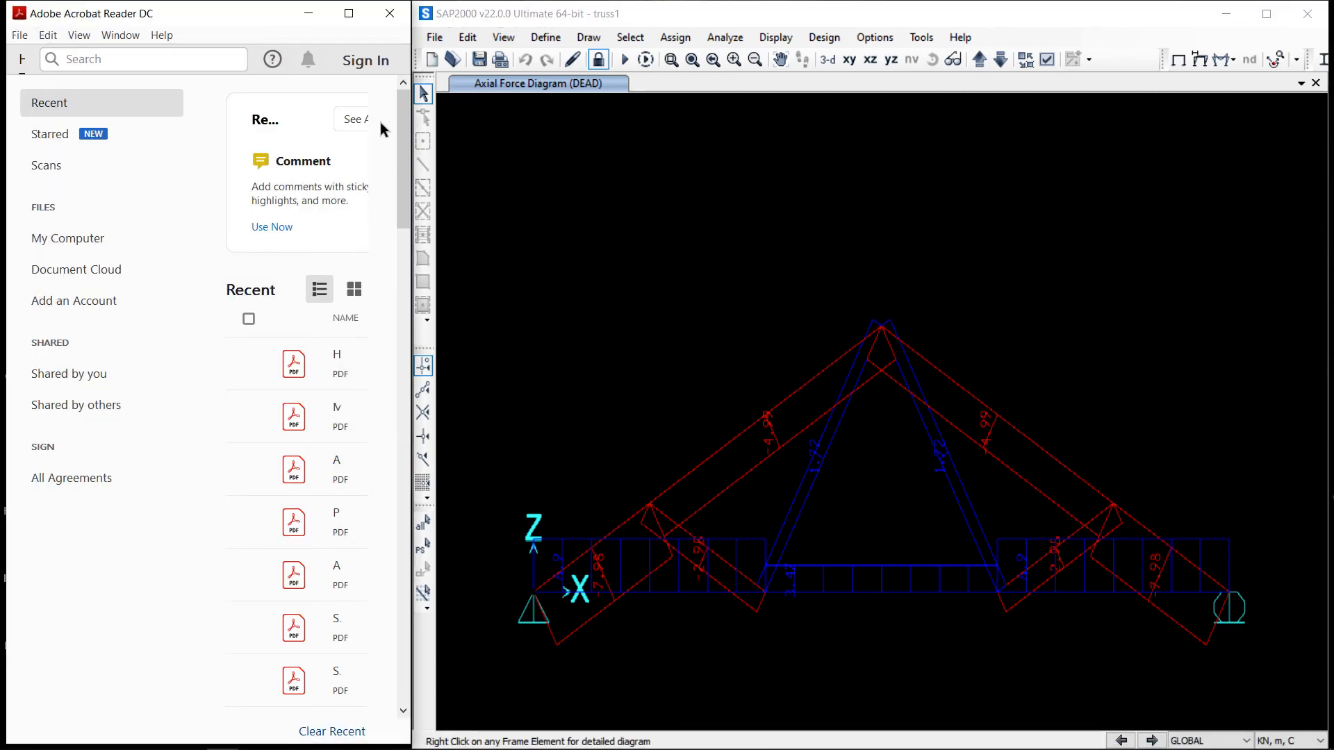
double_click(299, 364)
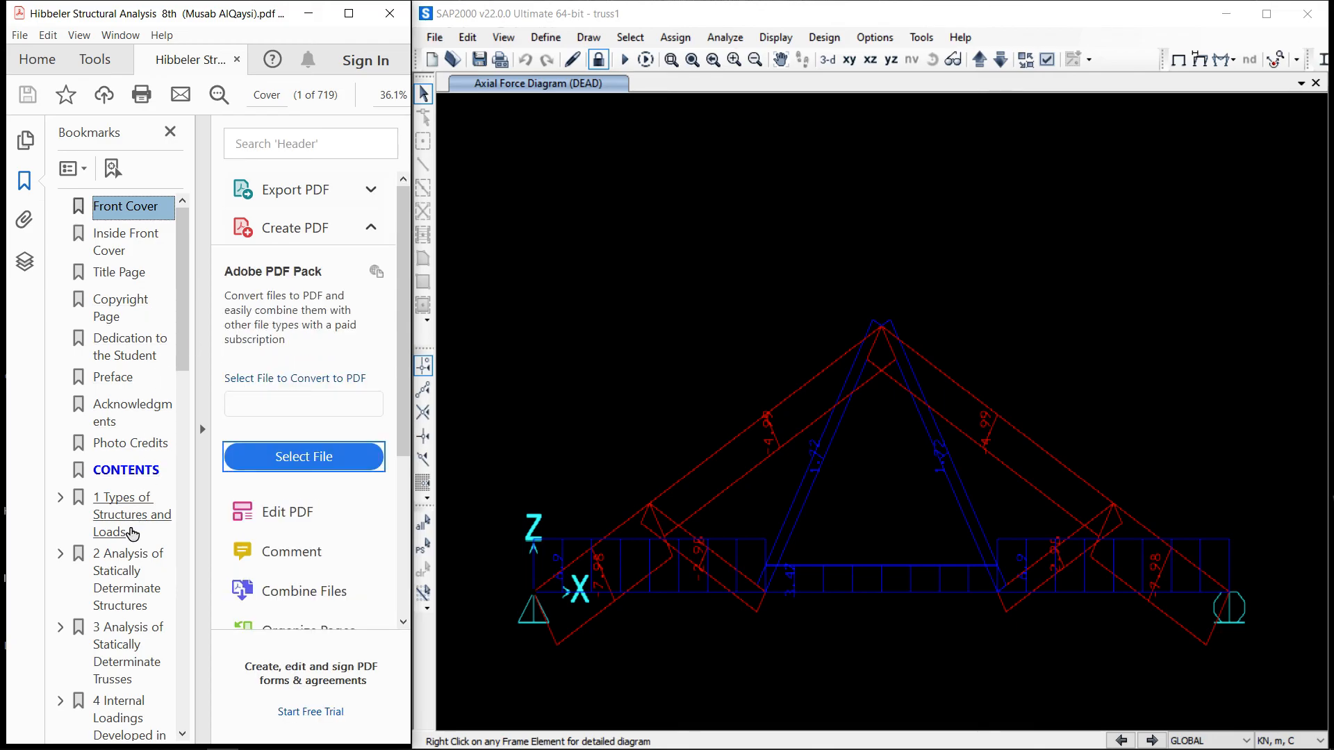
click(124, 642)
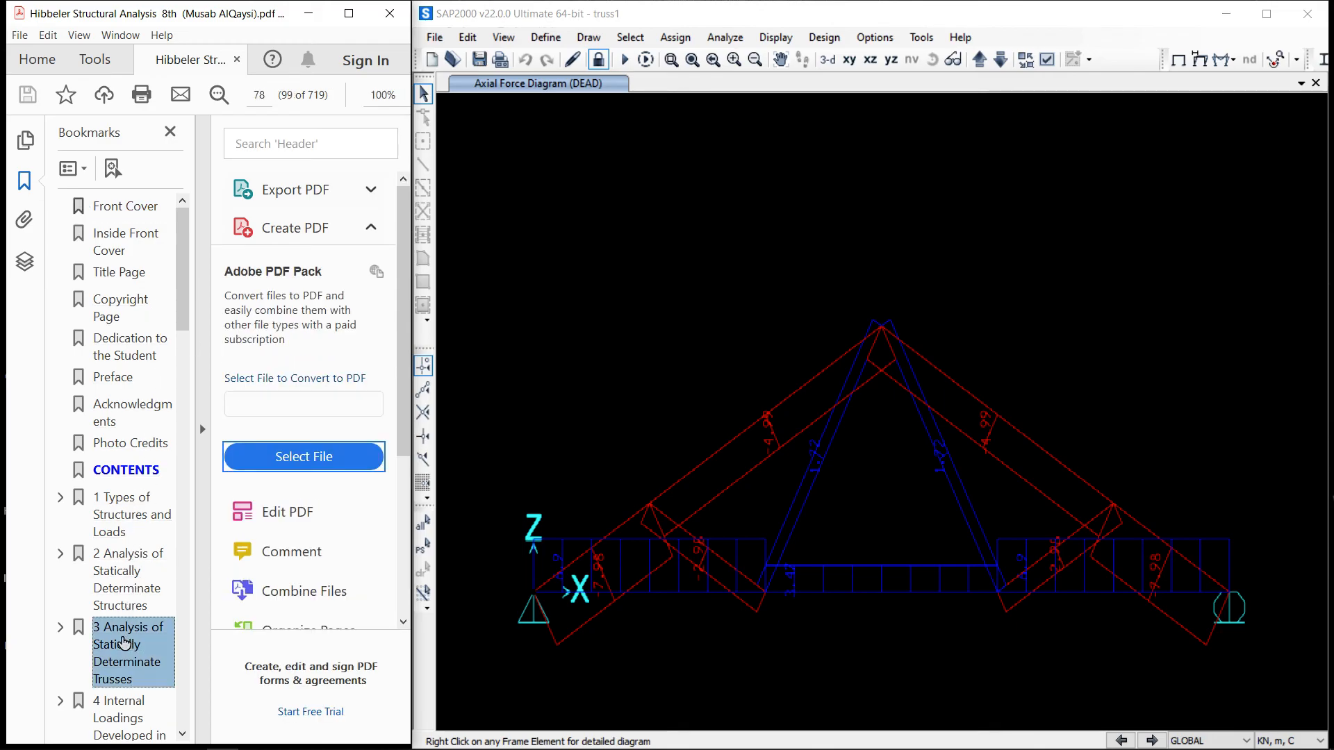
Hide the bookmarks and tools panes of the textbook PDF and set the page zoom to 100%
click(203, 430)
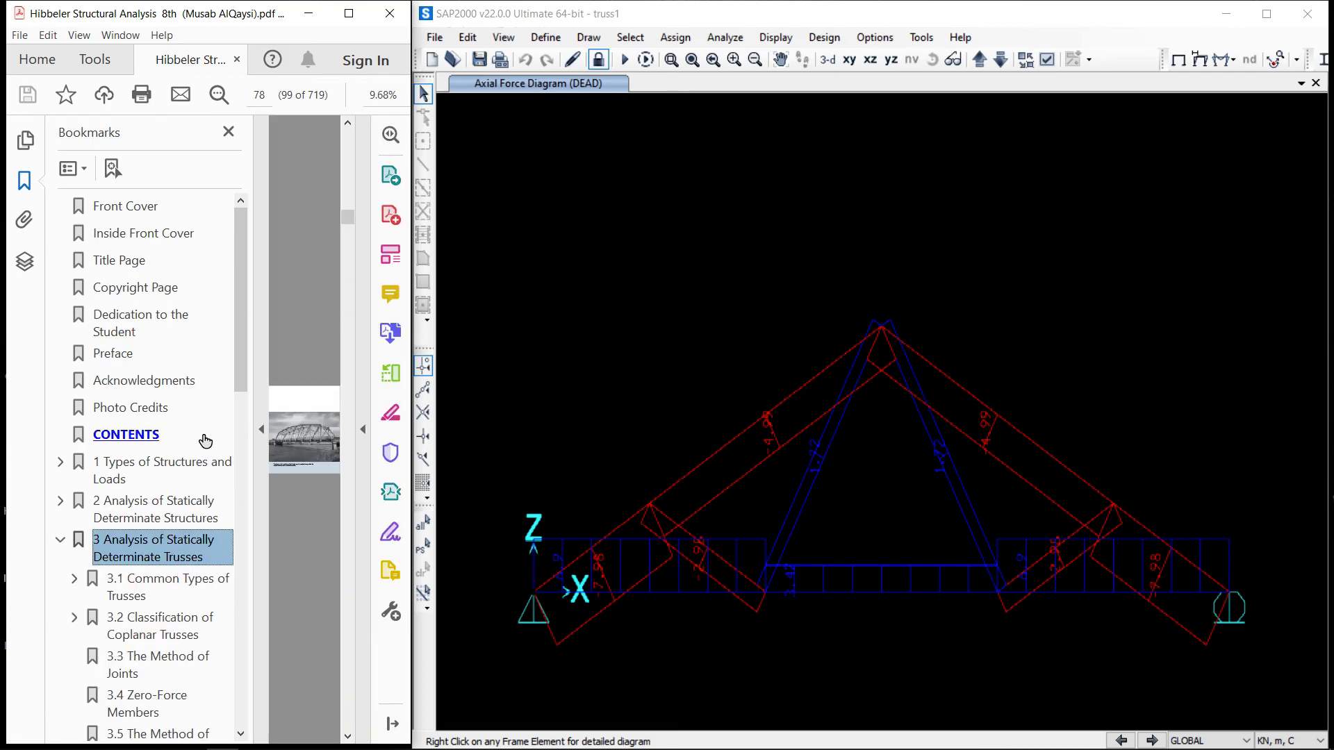
click(261, 428)
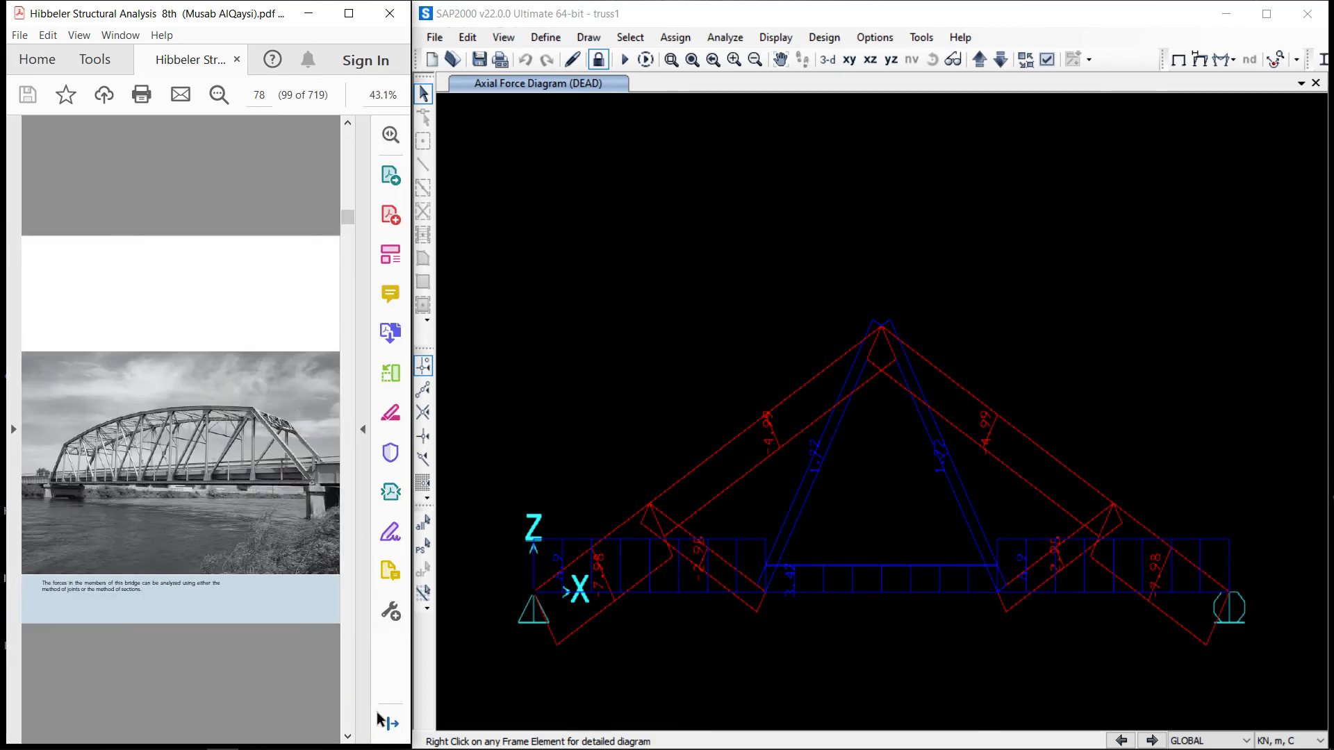
click(362, 430)
click(382, 95)
text(100)
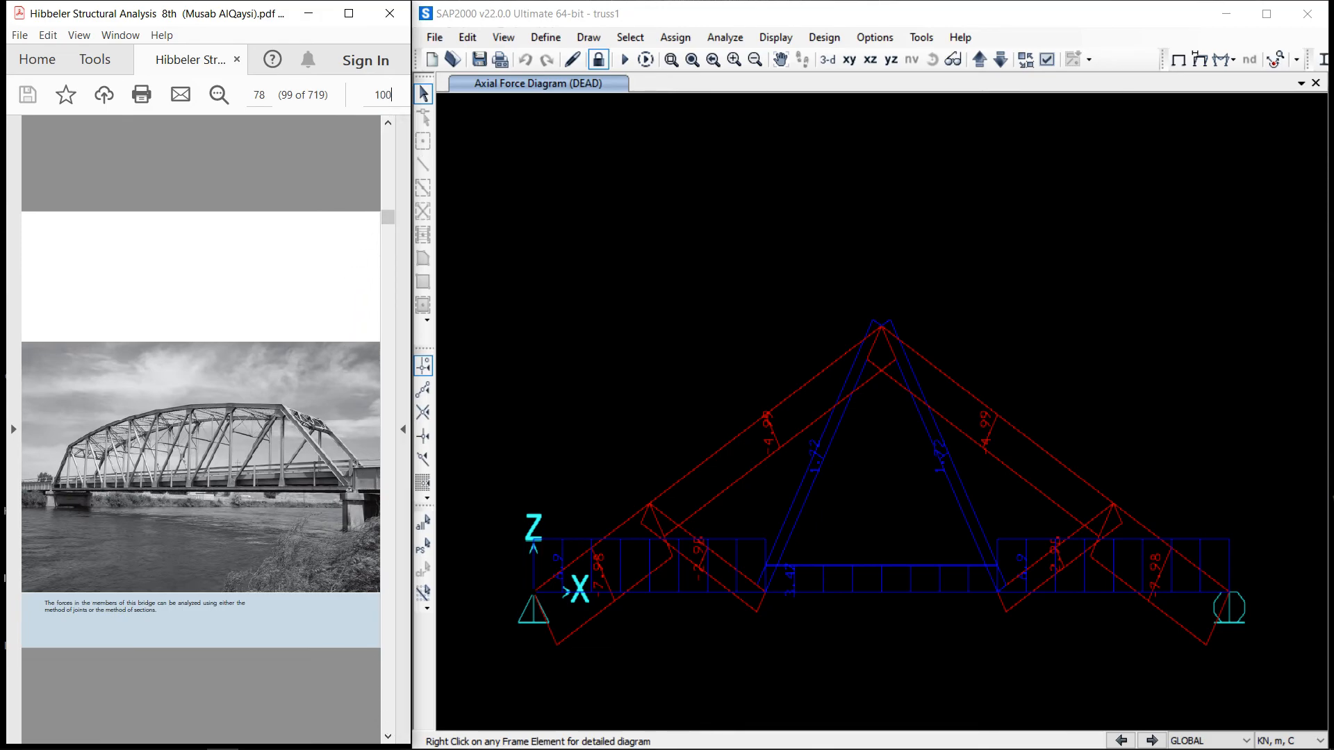
key(Return)
Look through chapter 3 of the textbook for Example 3.2 on page 96, dismissing the page error notice
scroll(298, 225, down, 1)
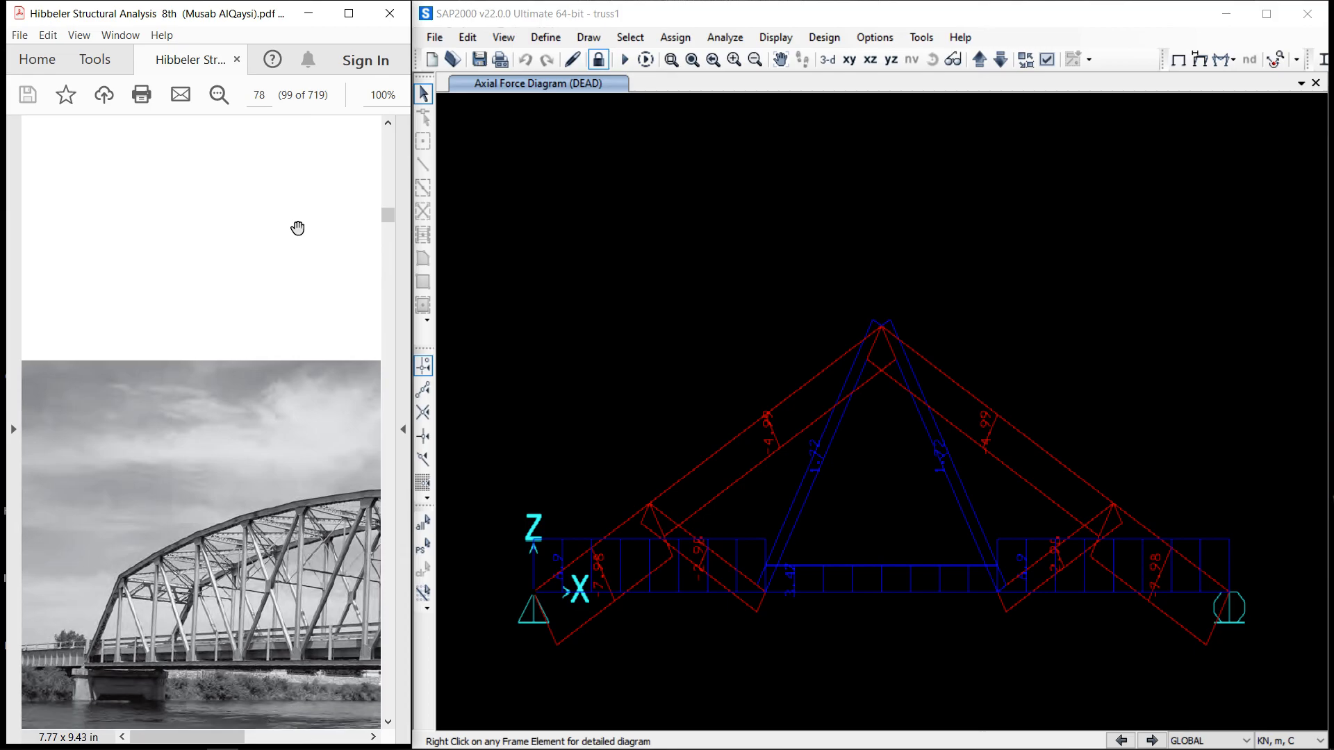
scroll(297, 227, down, 10)
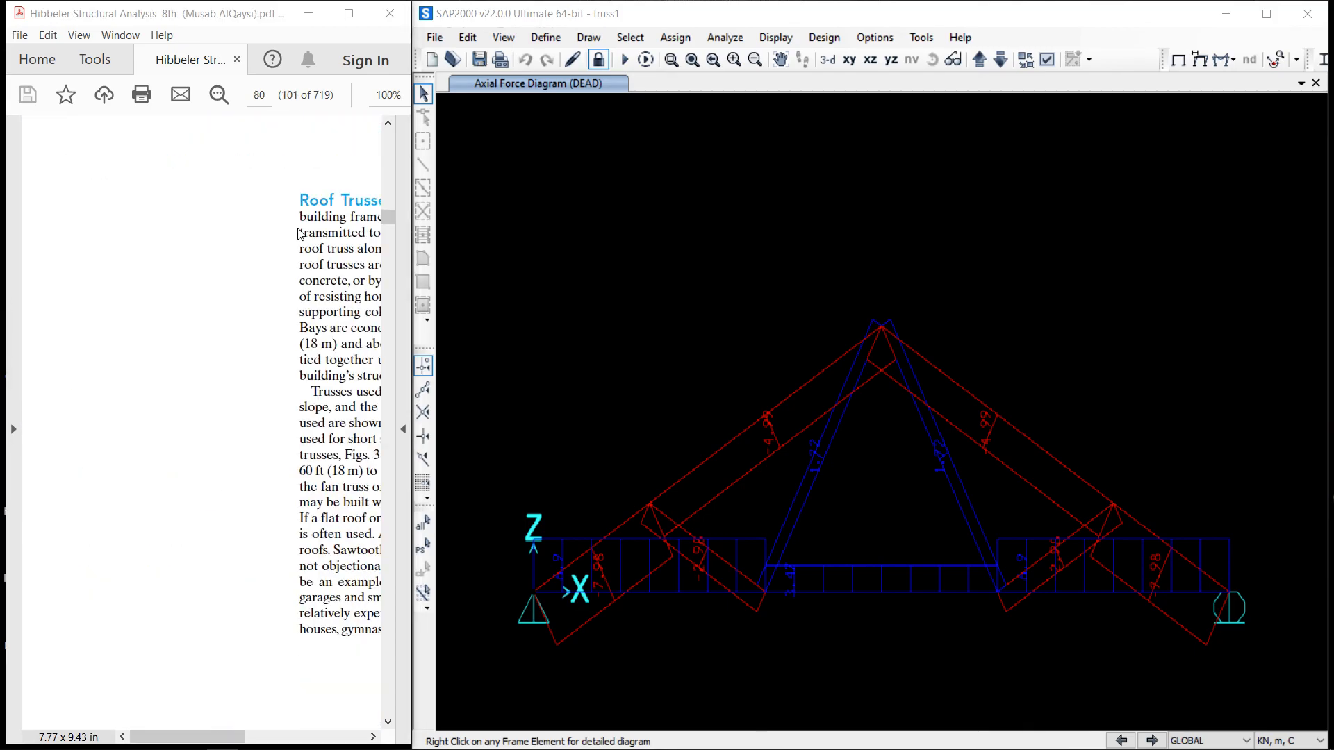
click(404, 411)
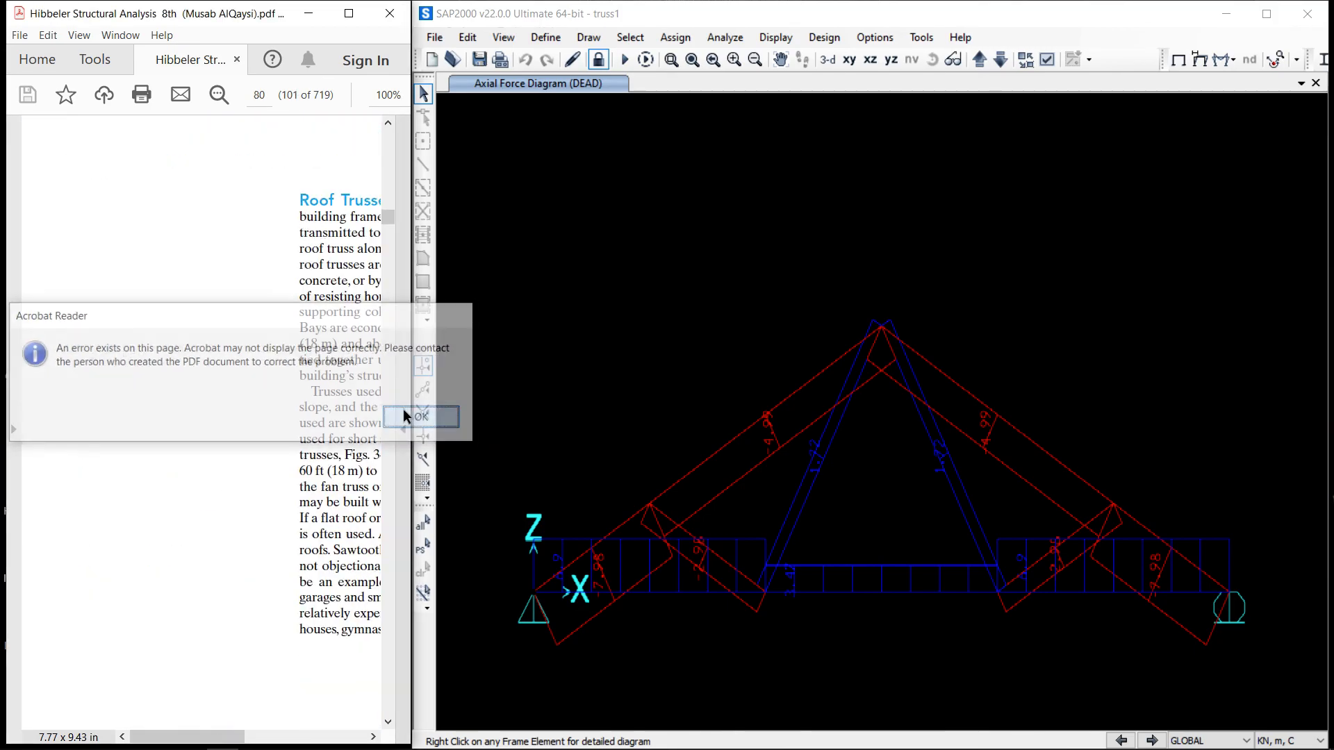
scroll(201, 332, down, 15)
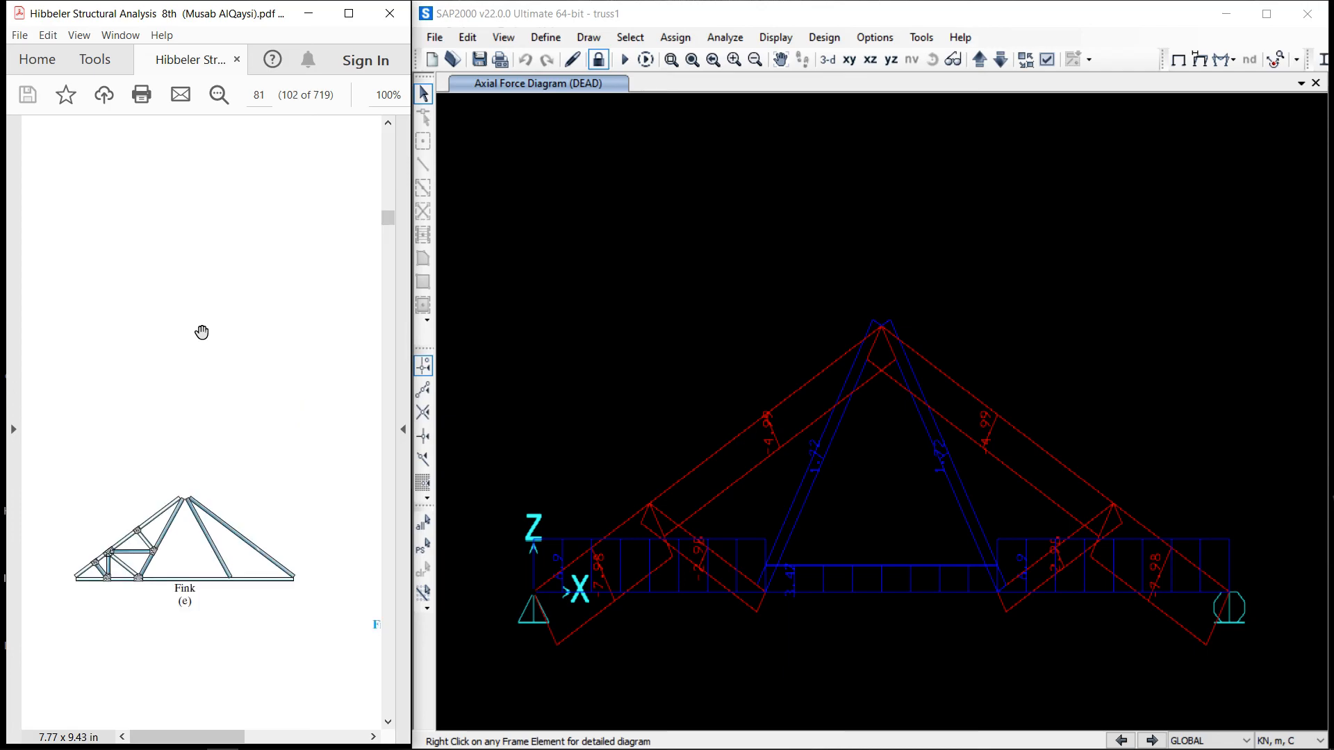
scroll(201, 333, down, 15)
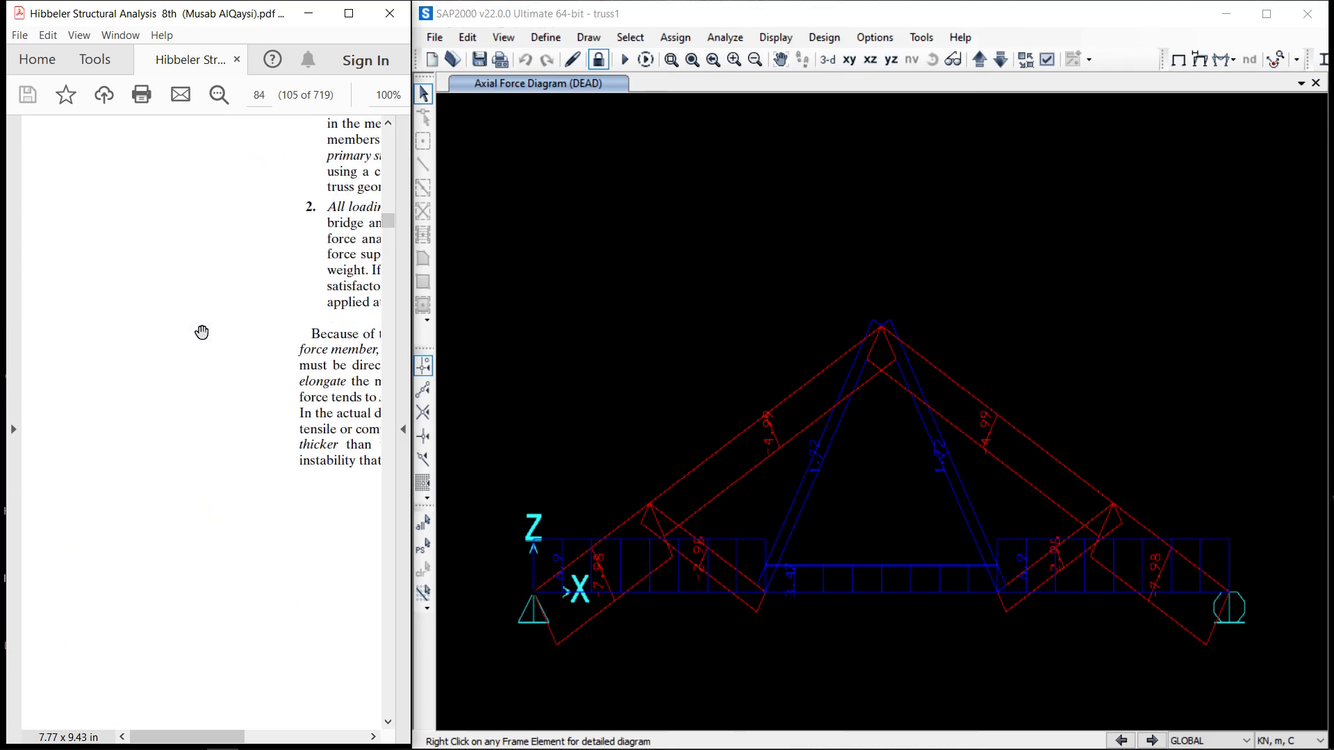
scroll(202, 332, down, 15)
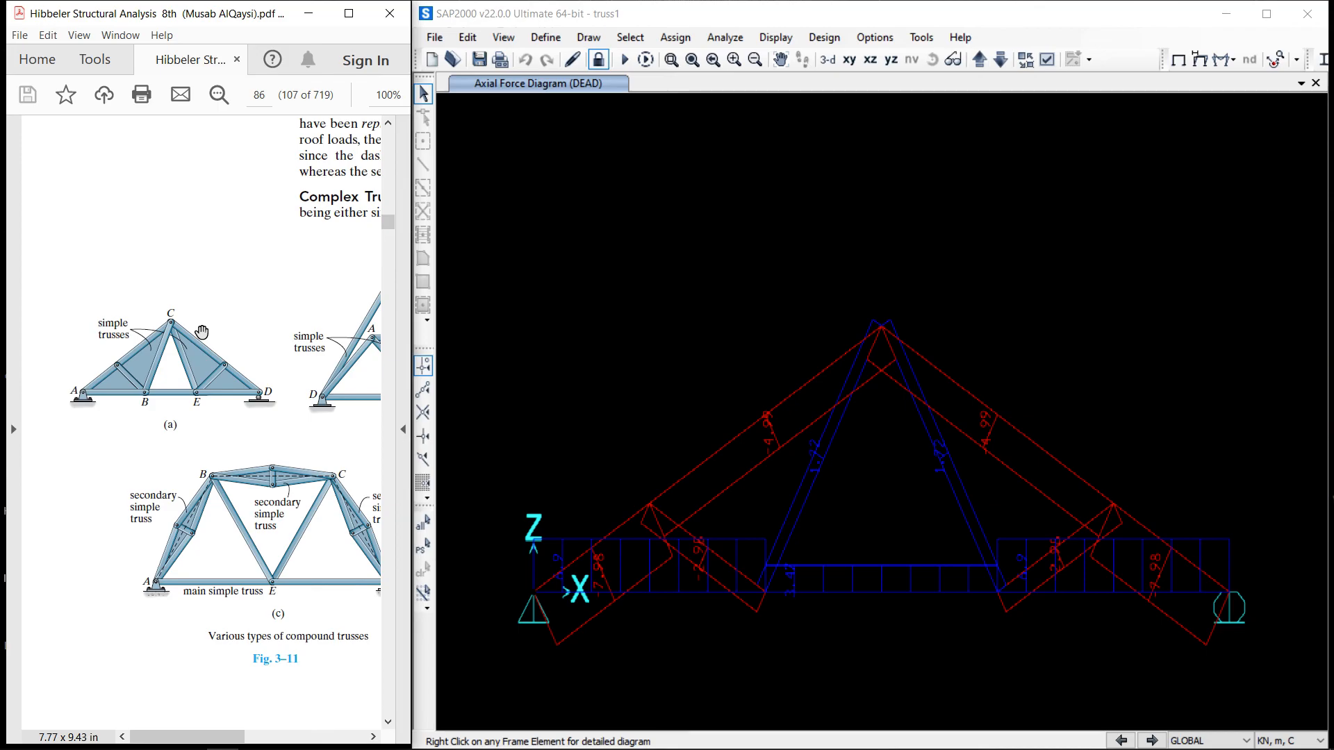
scroll(201, 333, down, 15)
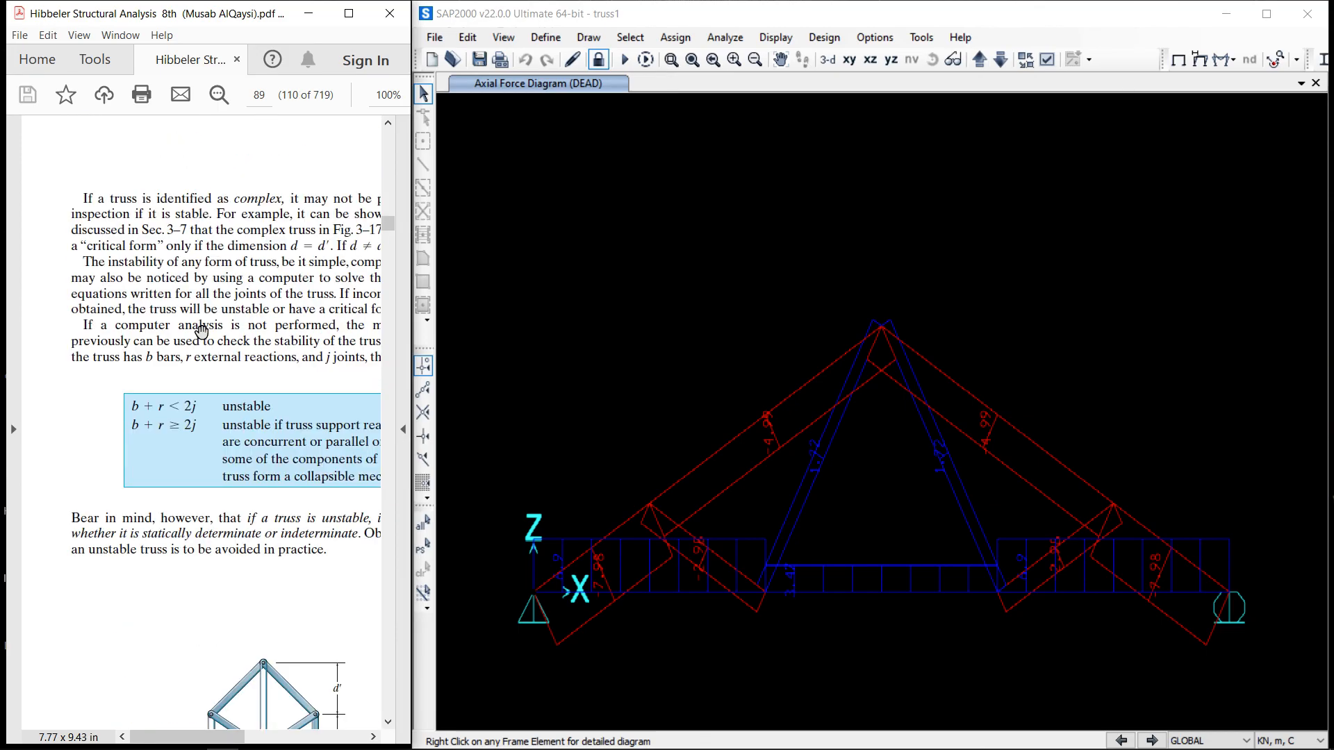
scroll(201, 332, down, 15)
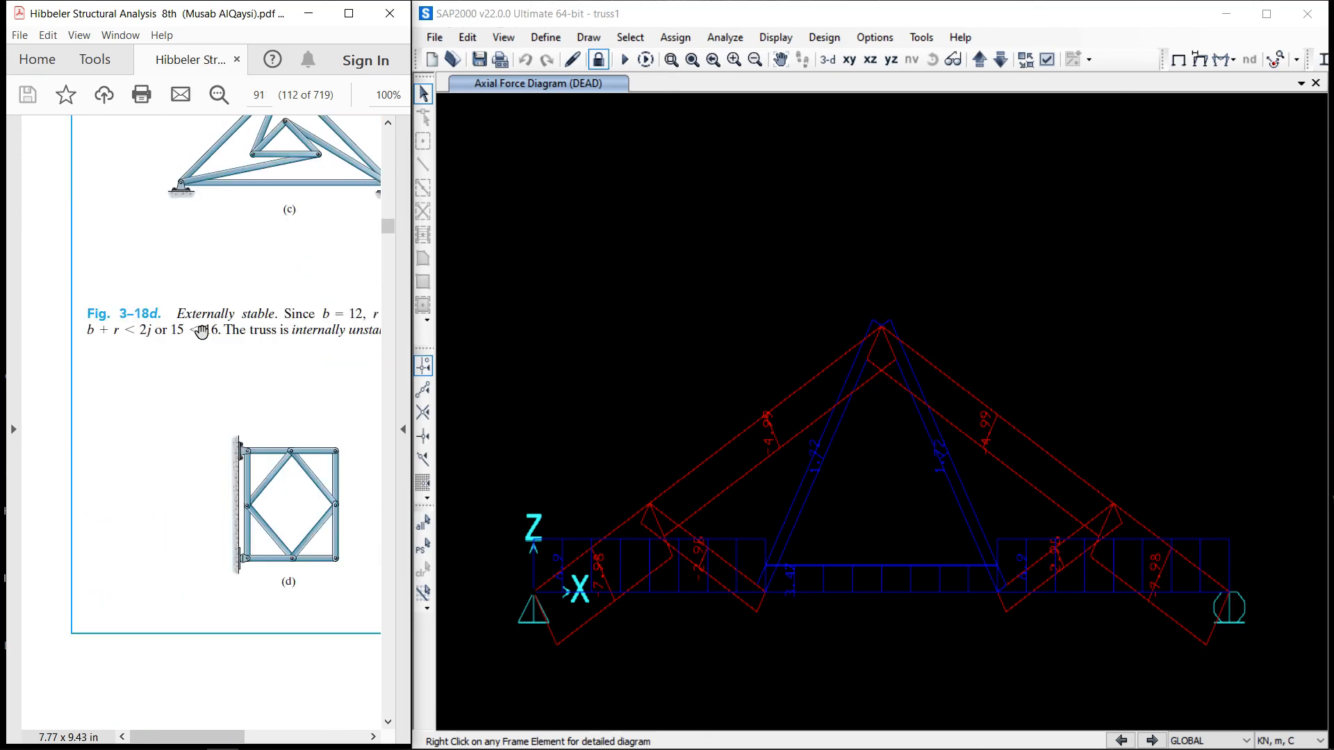
scroll(202, 333, down, 8)
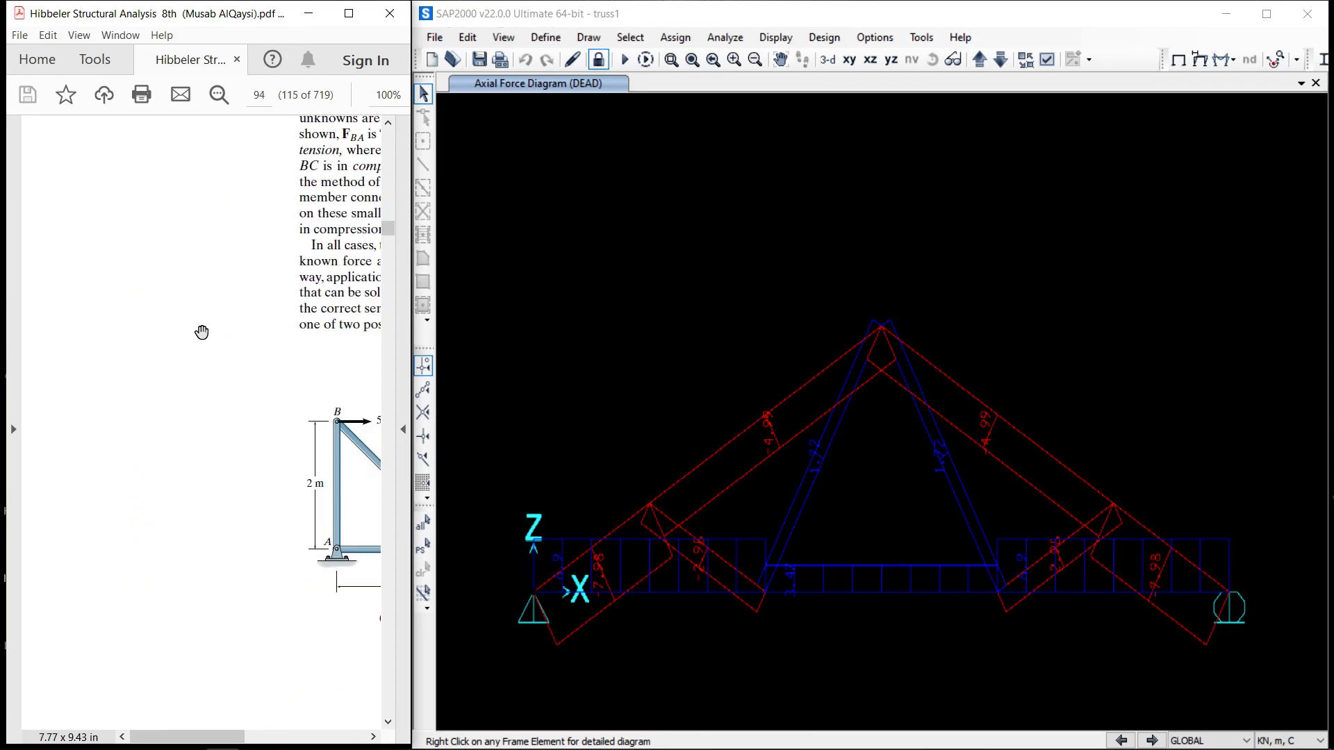
scroll(202, 332, down, 12)
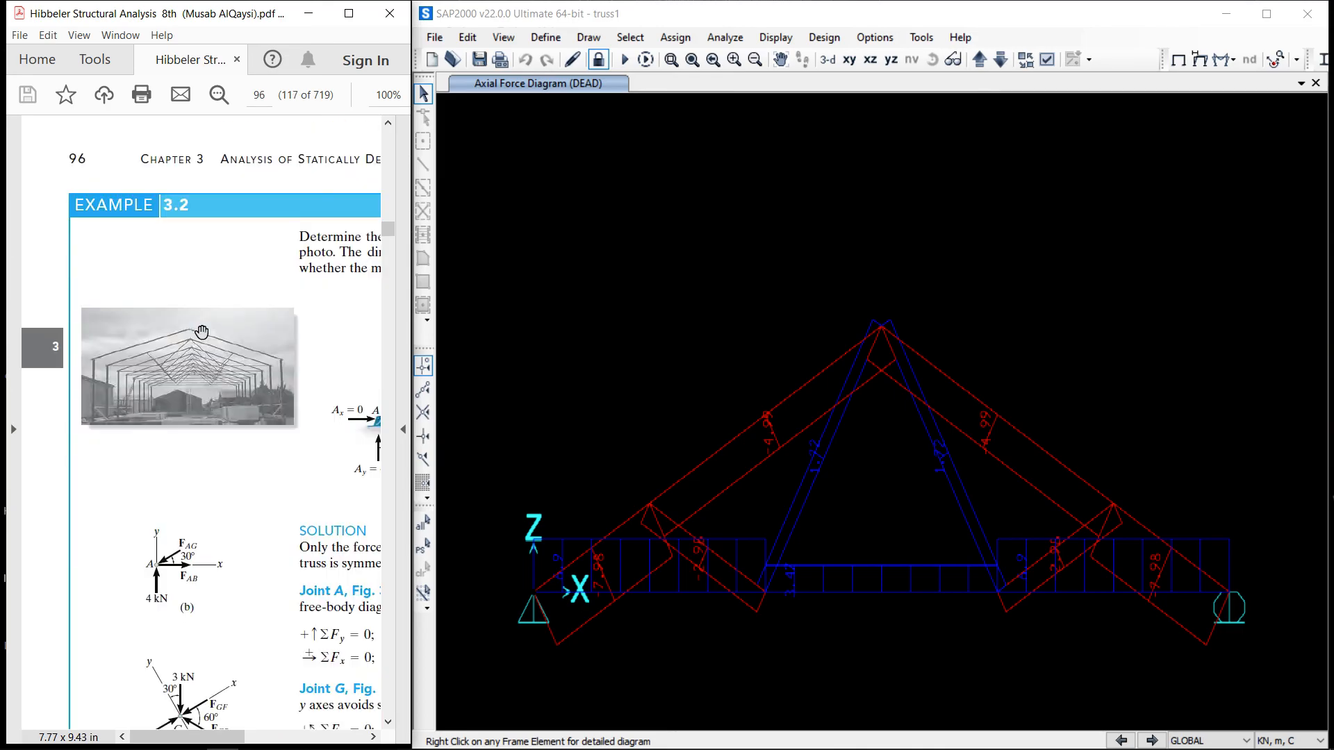
Compare the member forces in the Example 3.2 truss solution with the values on the SAP2000 axial force diagram
scroll(208, 337, down, 5)
scroll(208, 337, right, 5)
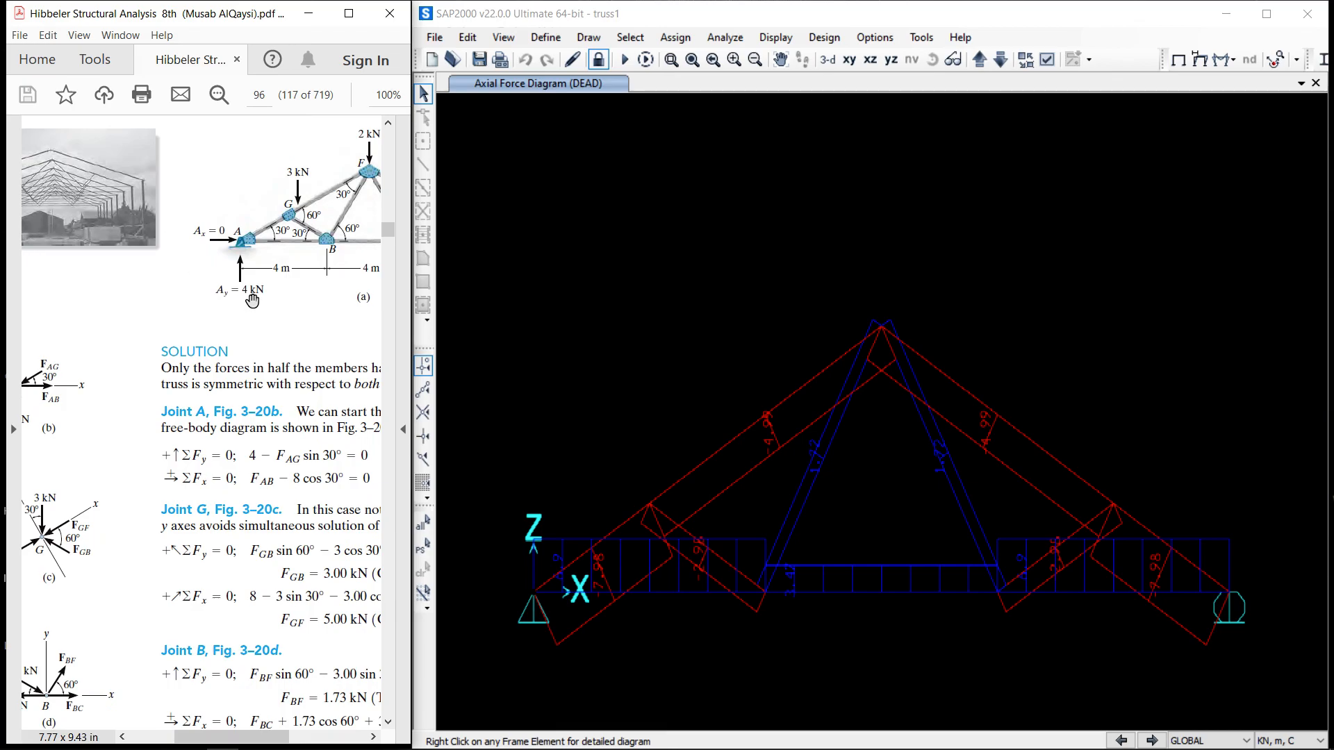
scroll(227, 345, down, 1)
scroll(222, 358, right, 2)
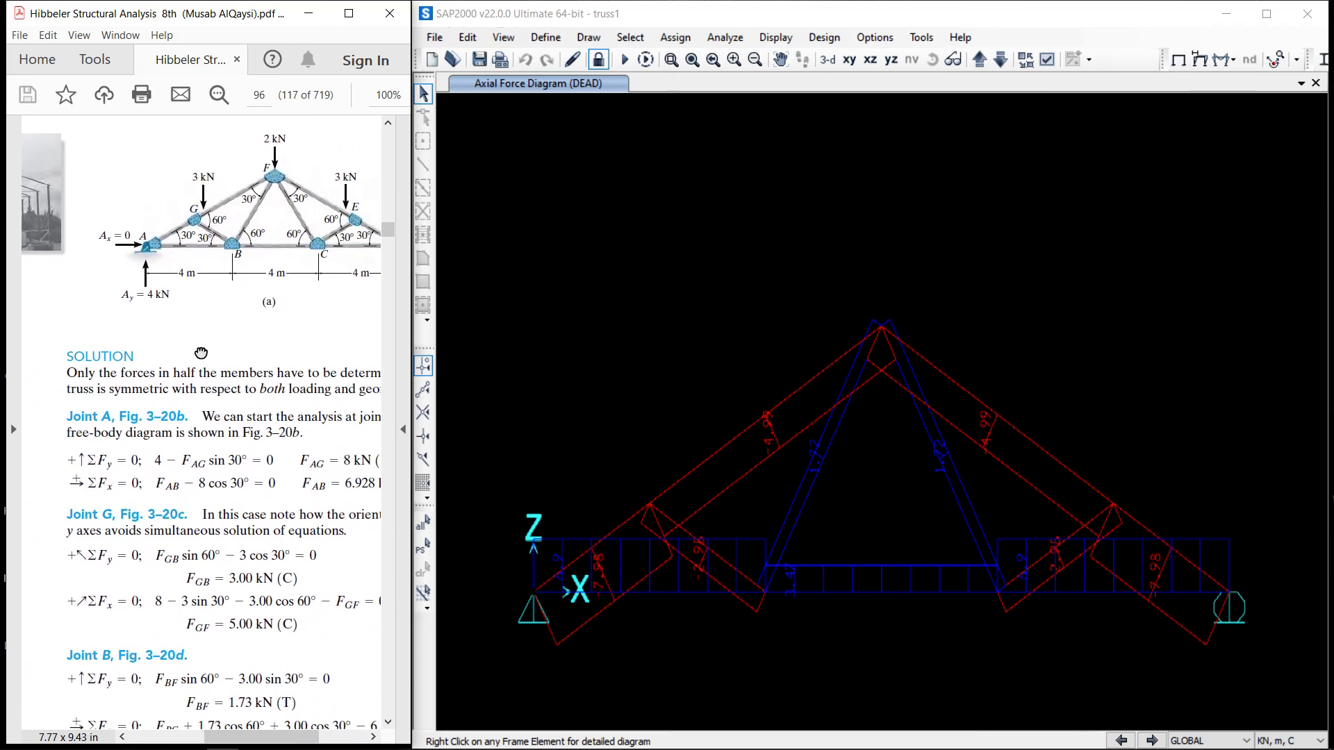
scroll(196, 303, down, 1)
scroll(196, 303, right, 1)
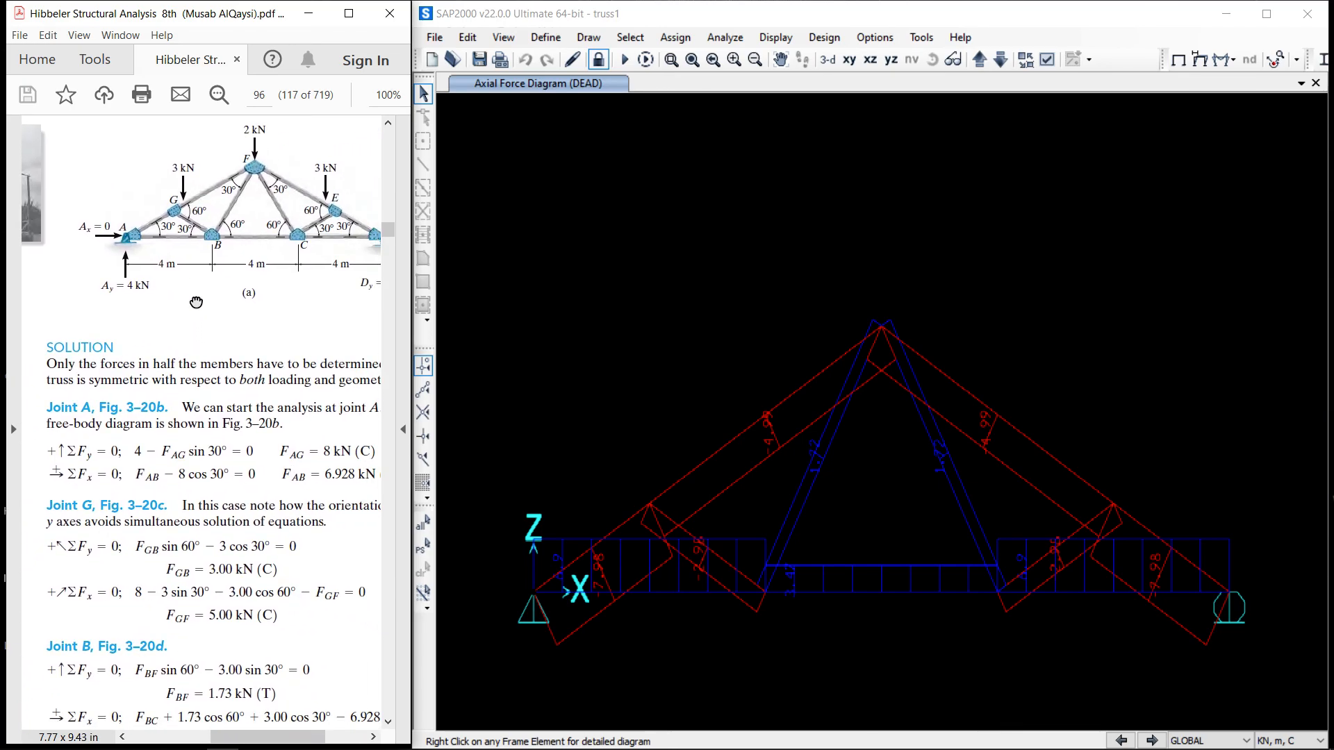
drag(196, 303, 173, 265)
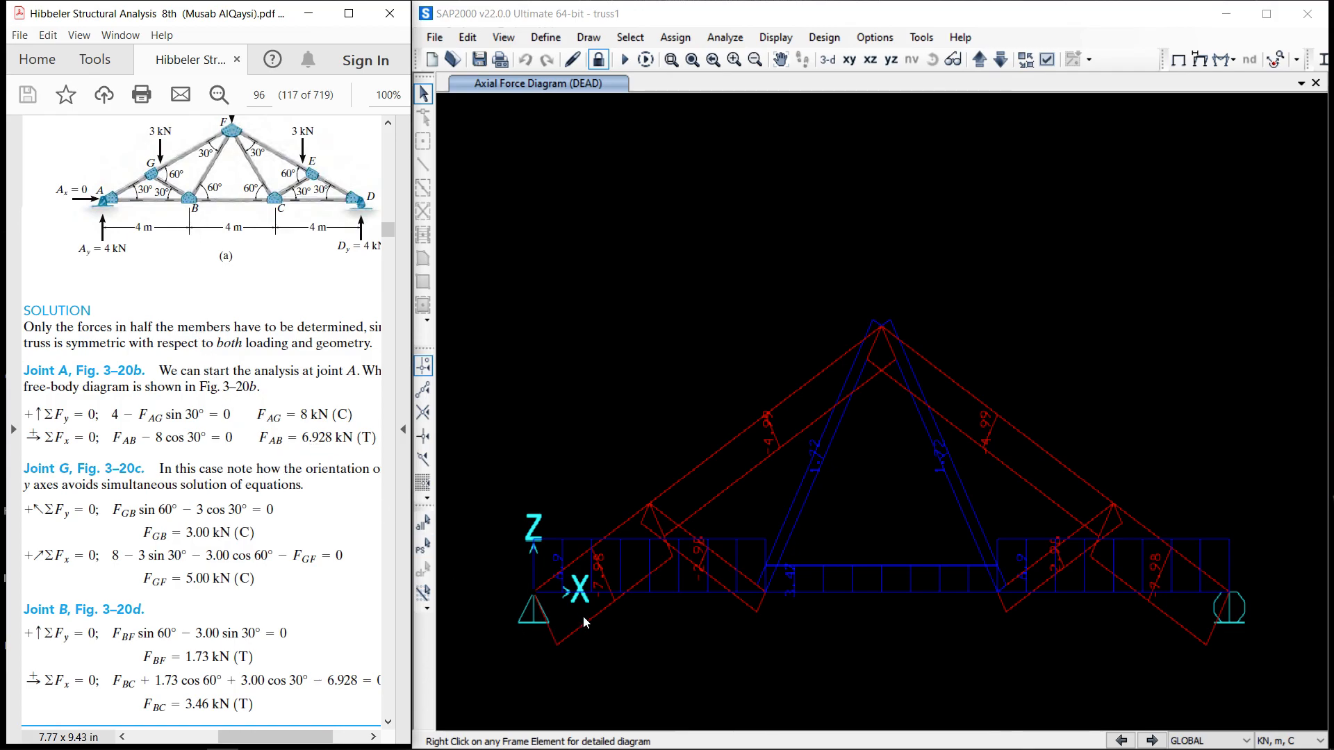
scroll(583, 615, up, 2)
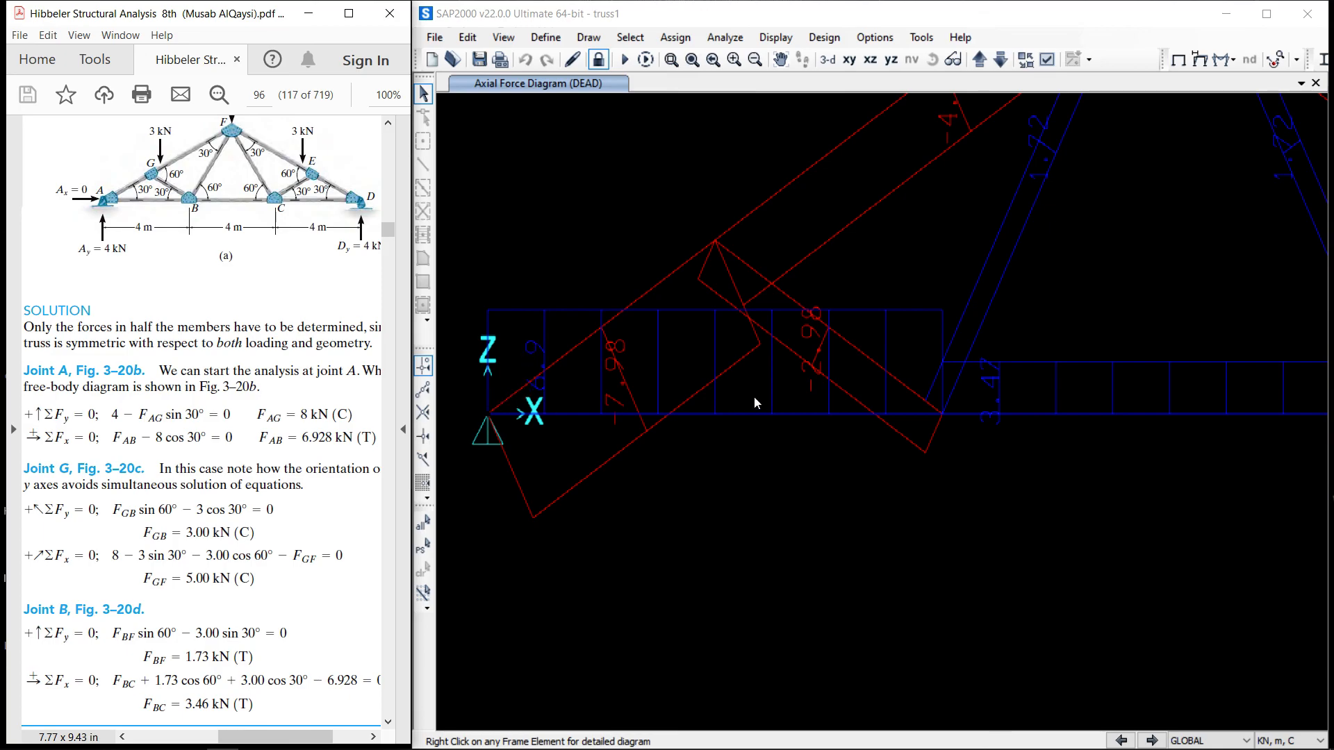
scroll(755, 403, down, 2)
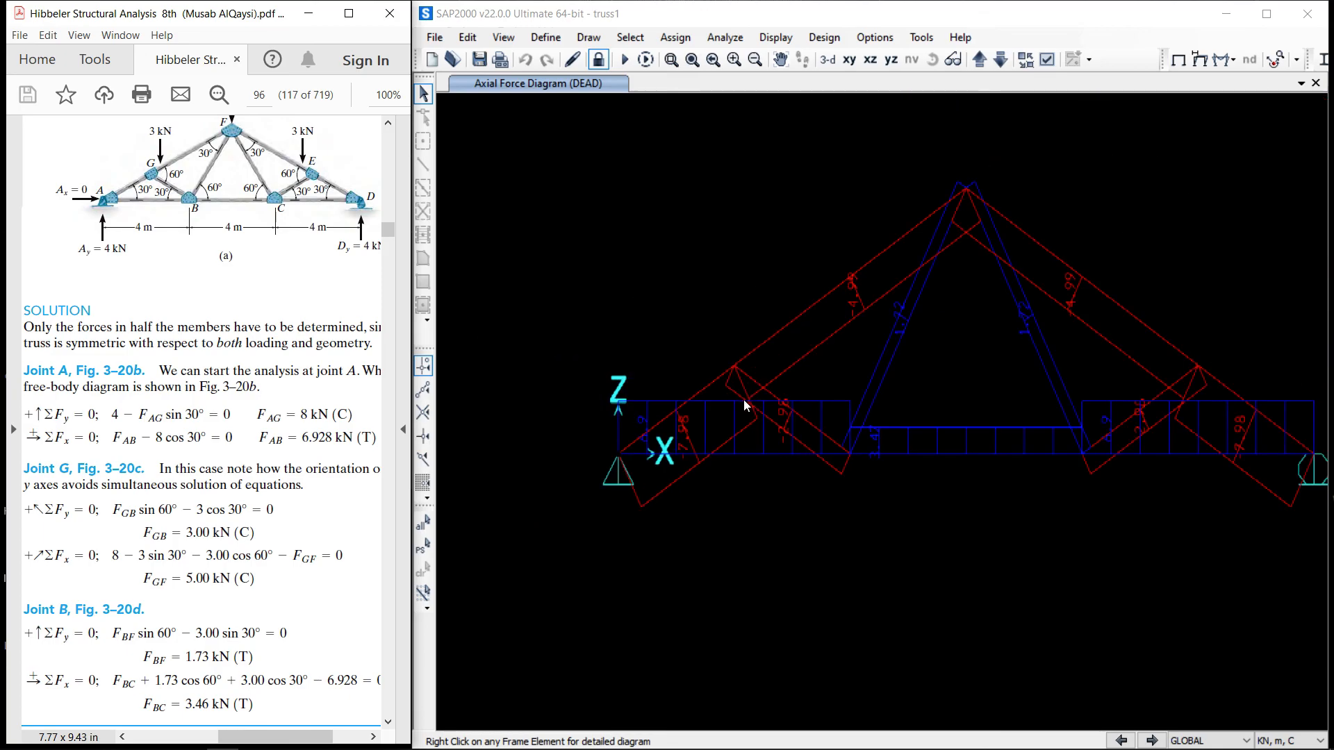
scroll(883, 378, down, 2)
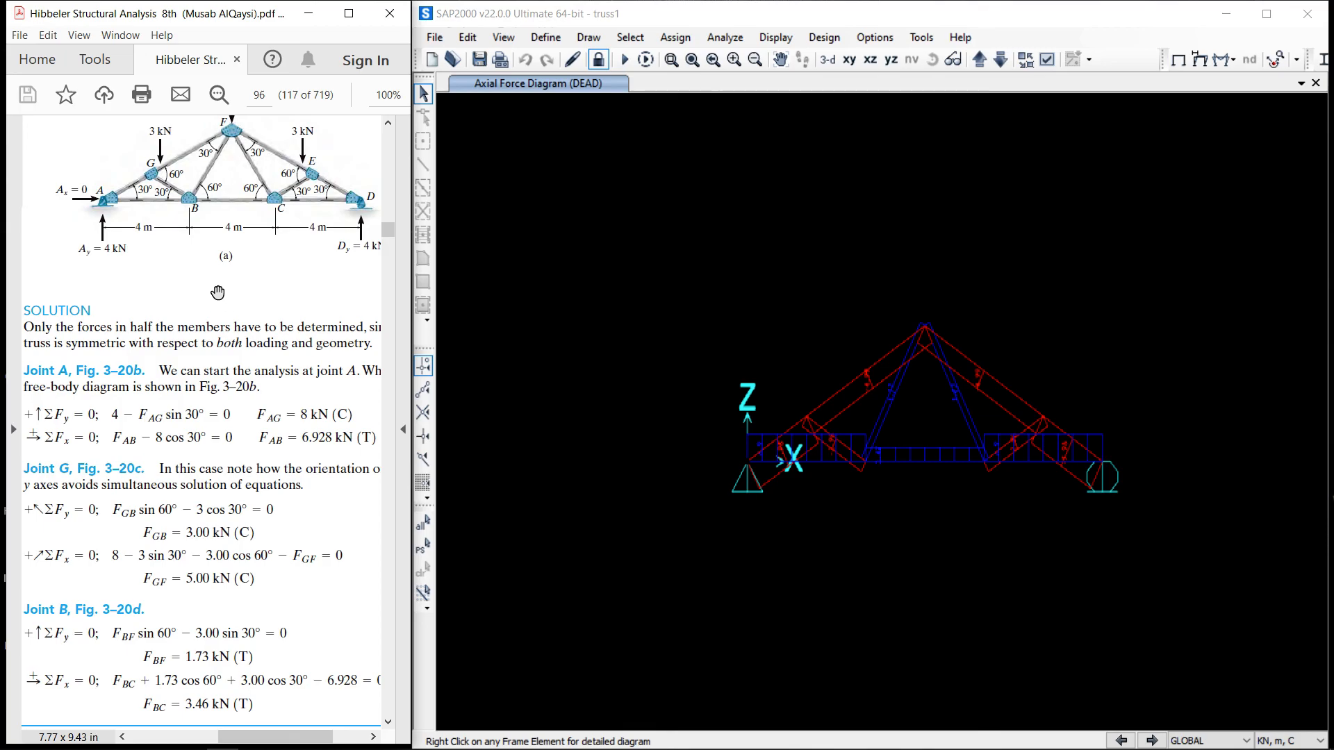
Close the textbook PDF and maximize the SAP2000 window, with the whole axial force diagram enlarged in view
click(391, 16)
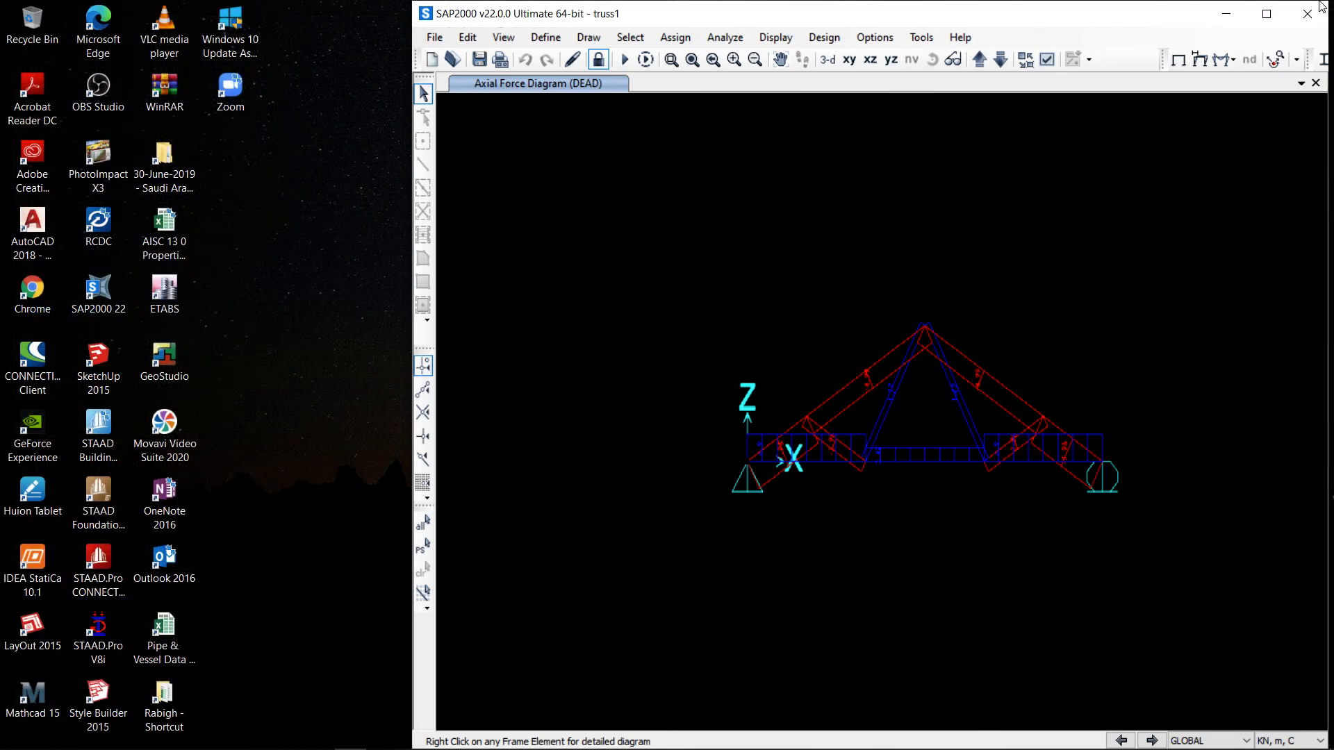
click(1267, 14)
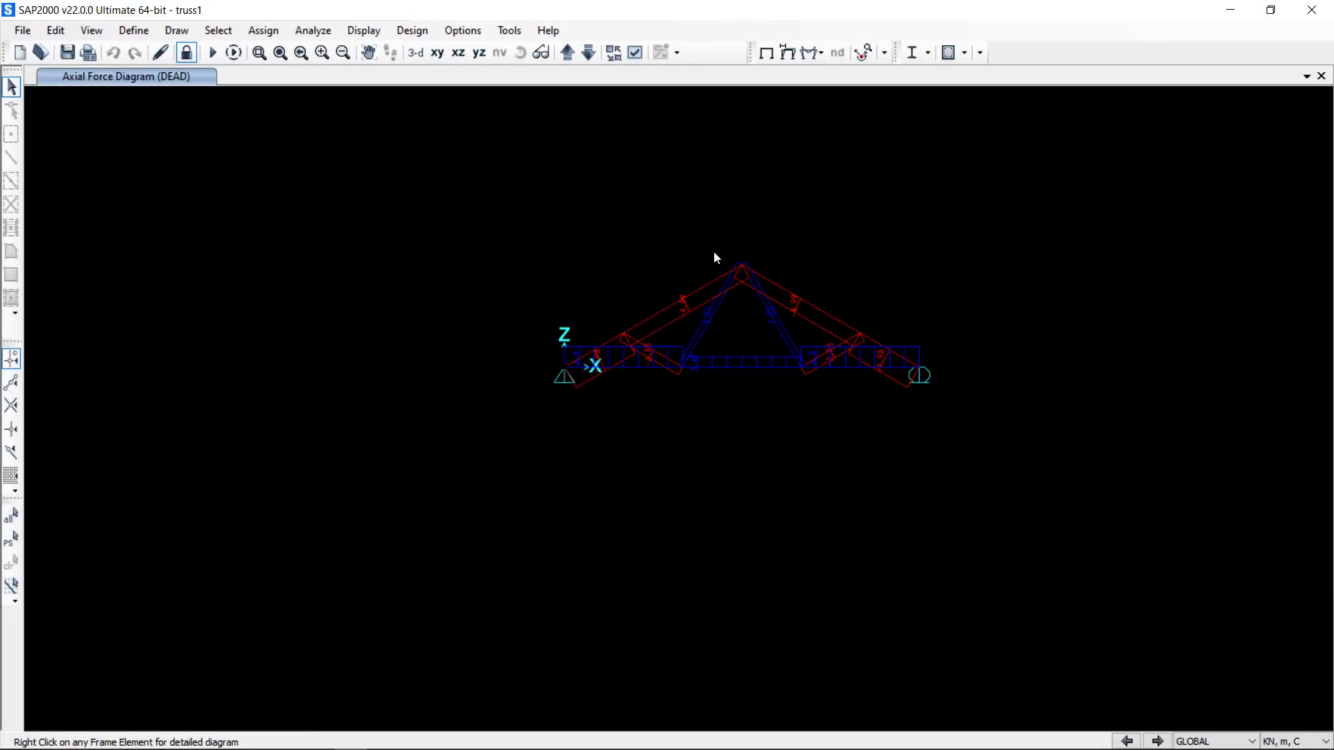
scroll(715, 248, up, 4)
scroll(715, 248, down, 3)
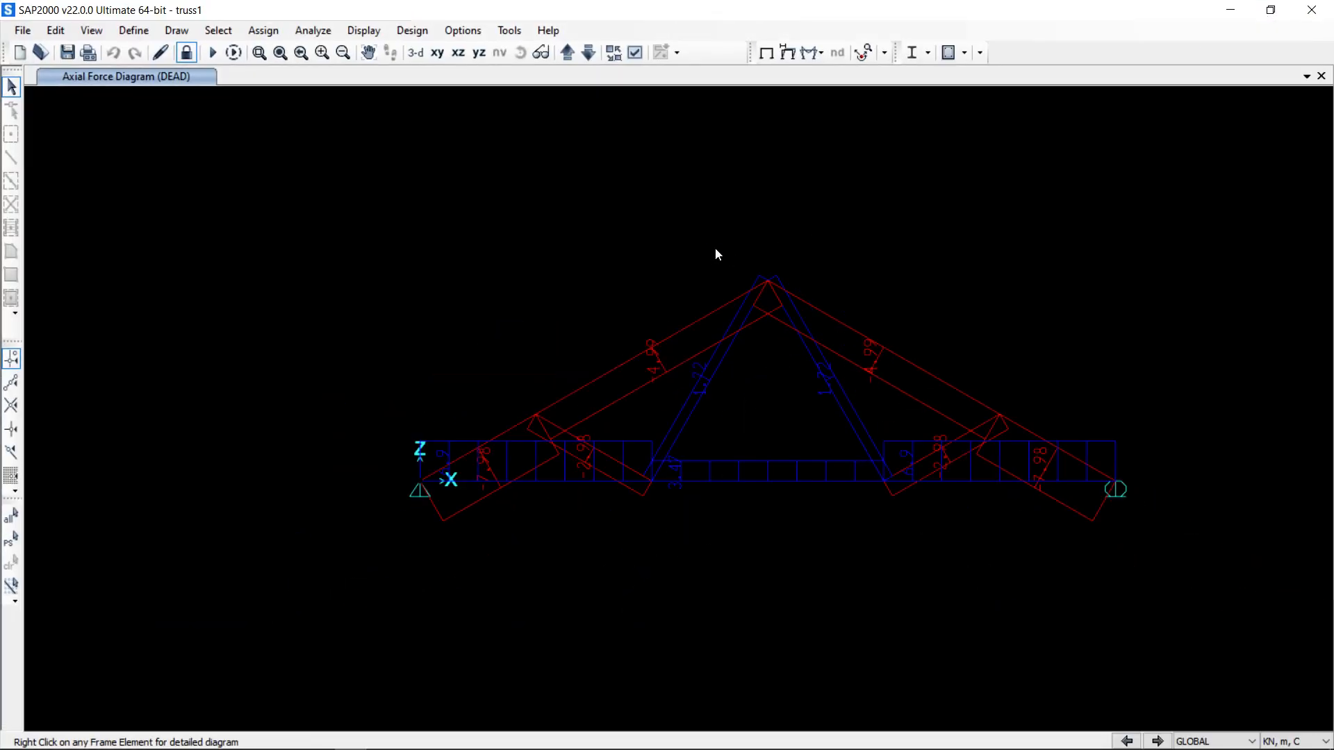